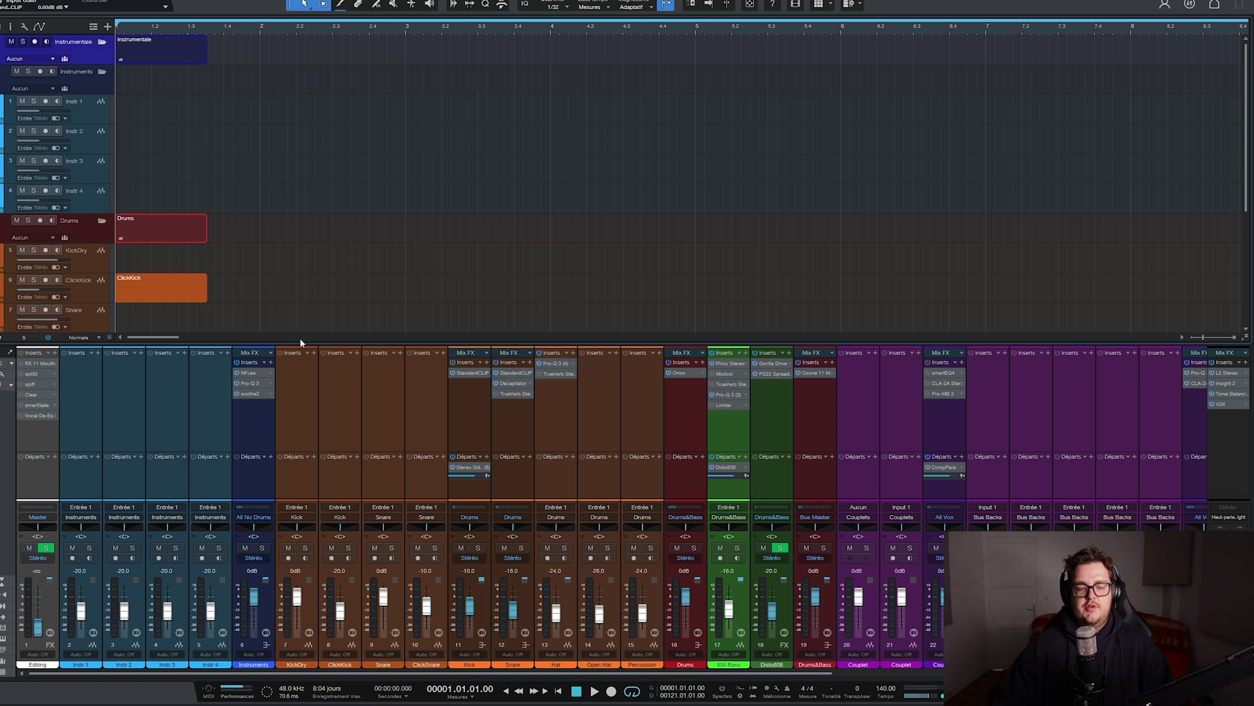
Step: Look over the mixer's channels from the Instruments bus through to the effect channels, and select the Instruments bus
scroll(338, 241, "down", 2)
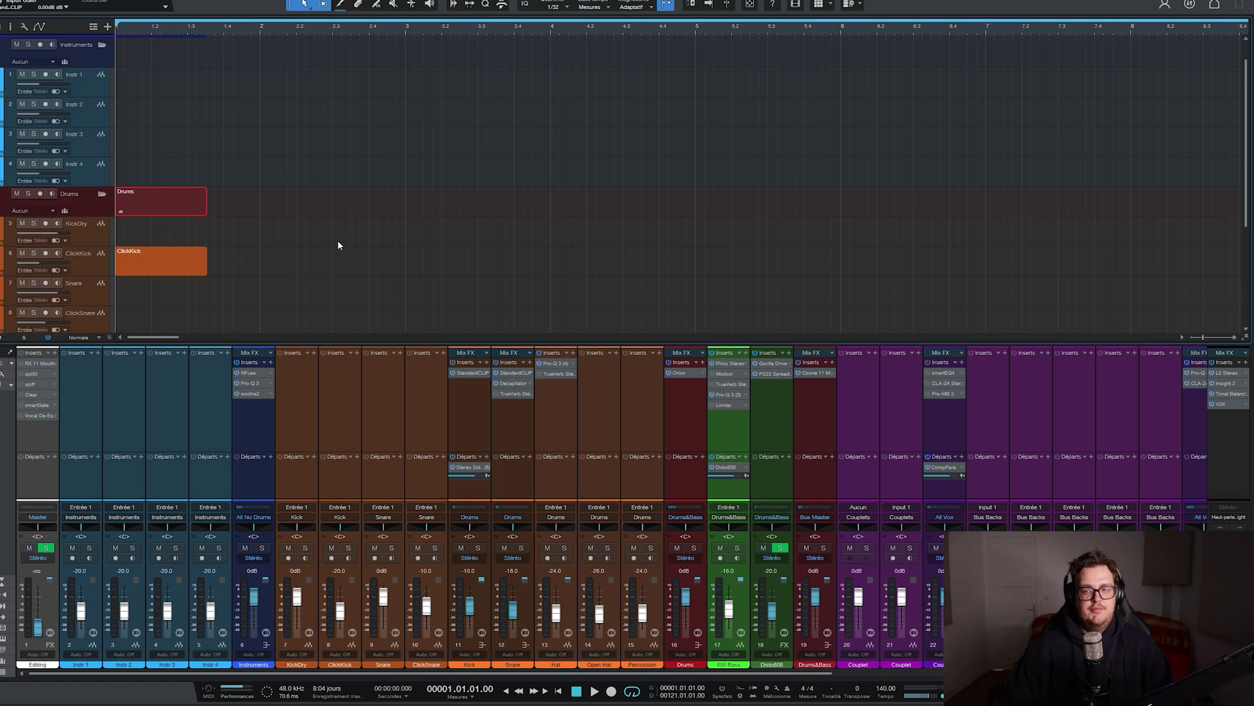
scroll(338, 242, "up", 2)
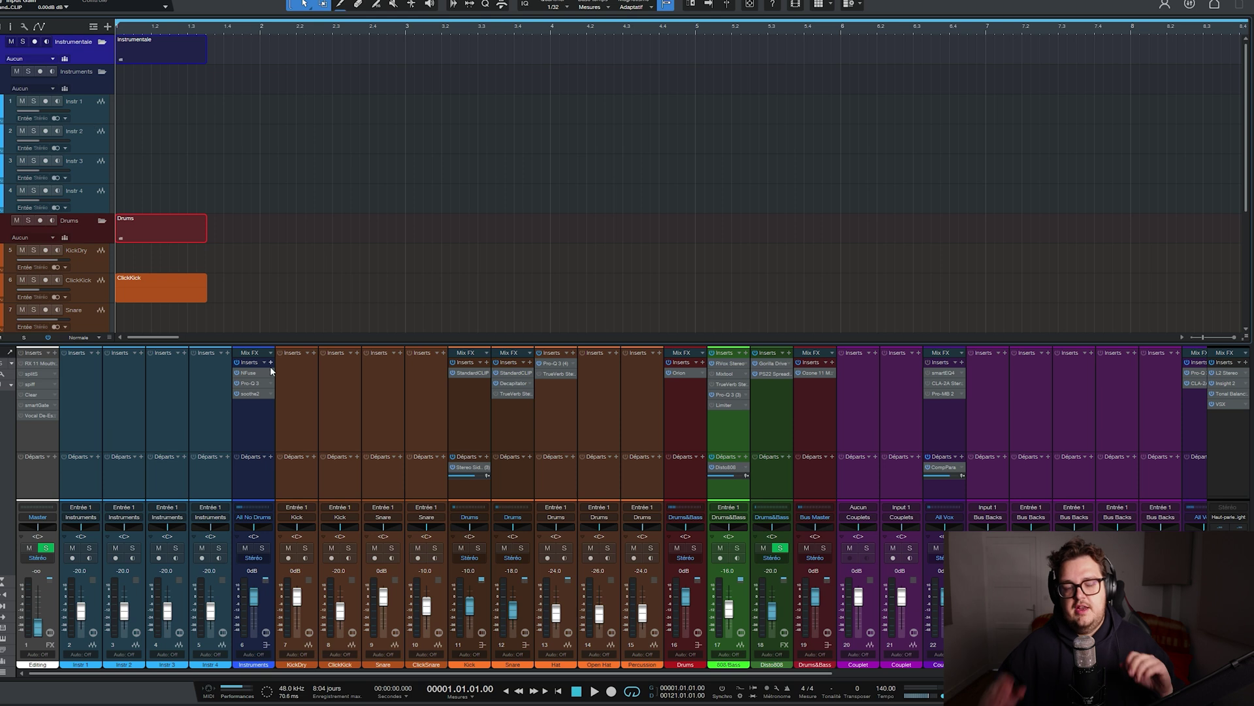
left_click(255, 422)
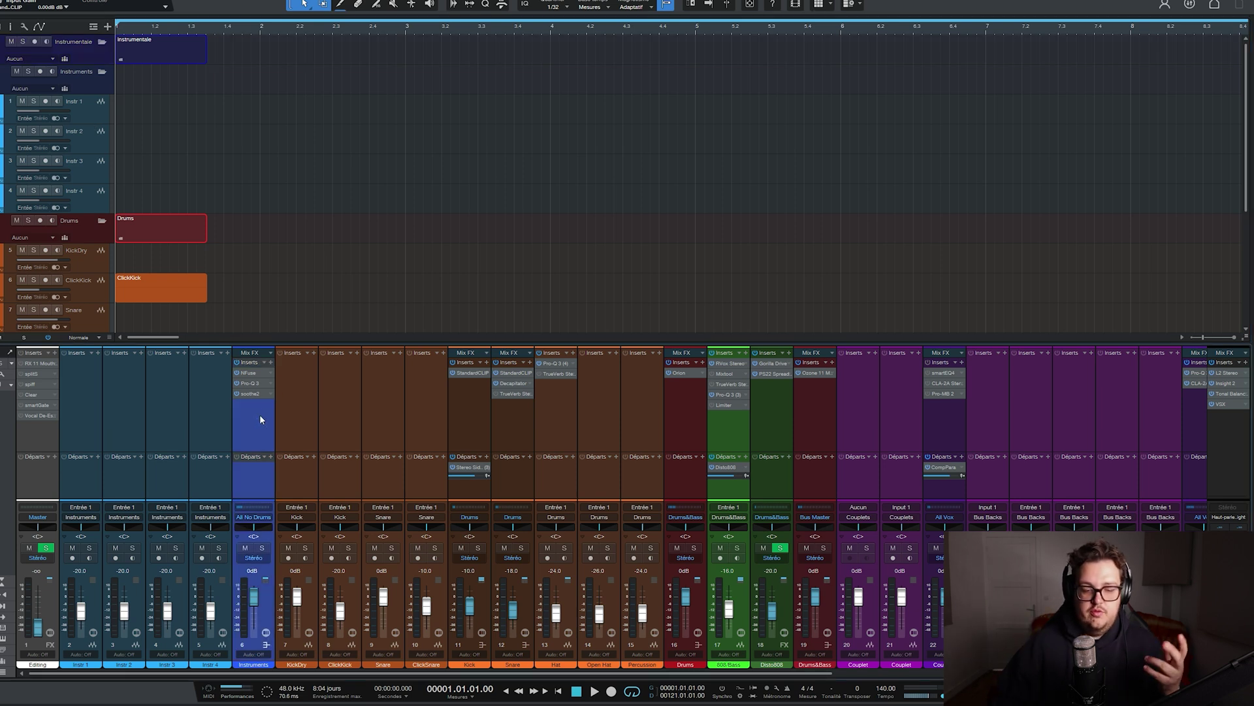
scroll(736, 663, "right", 6)
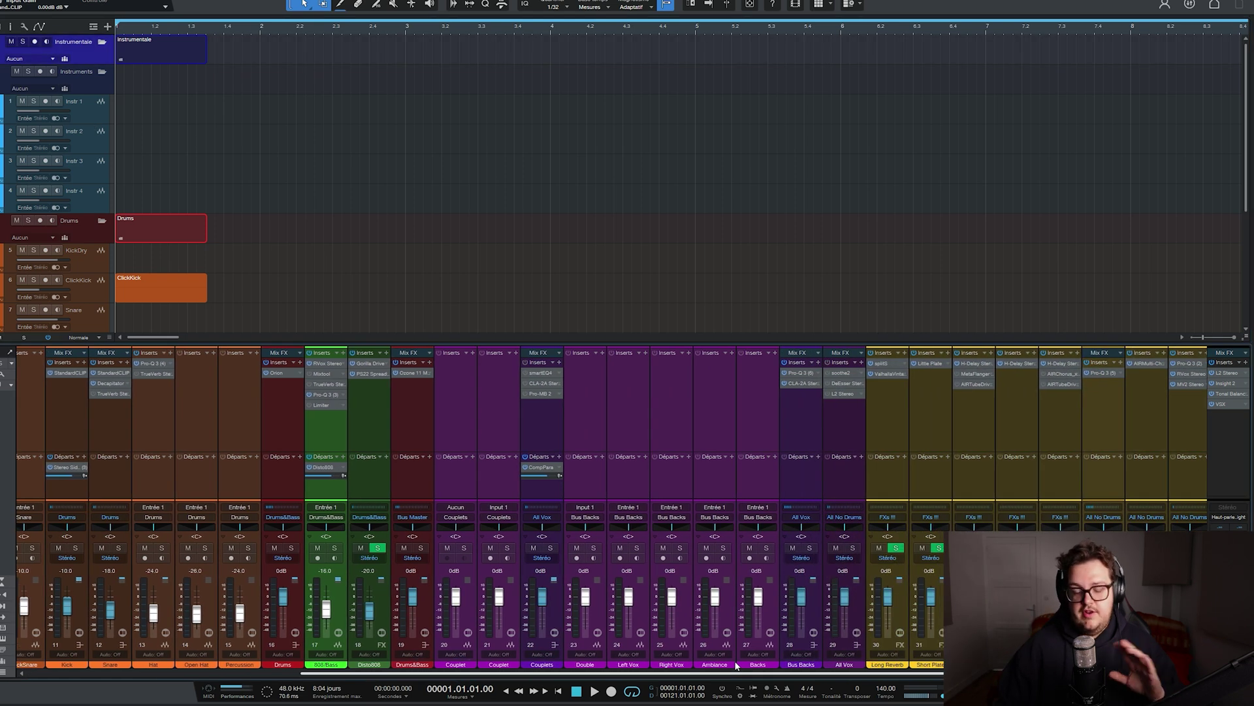
scroll(737, 664, "right", 2)
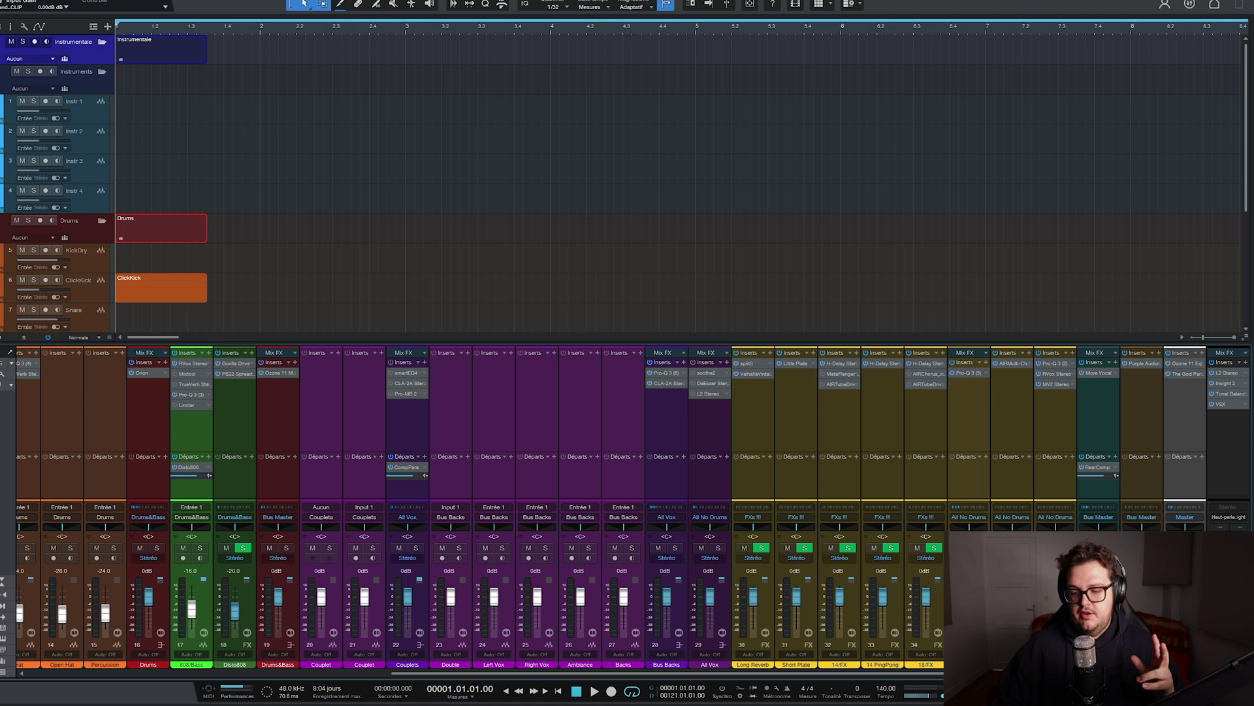
scroll(490, 660, "left", 9)
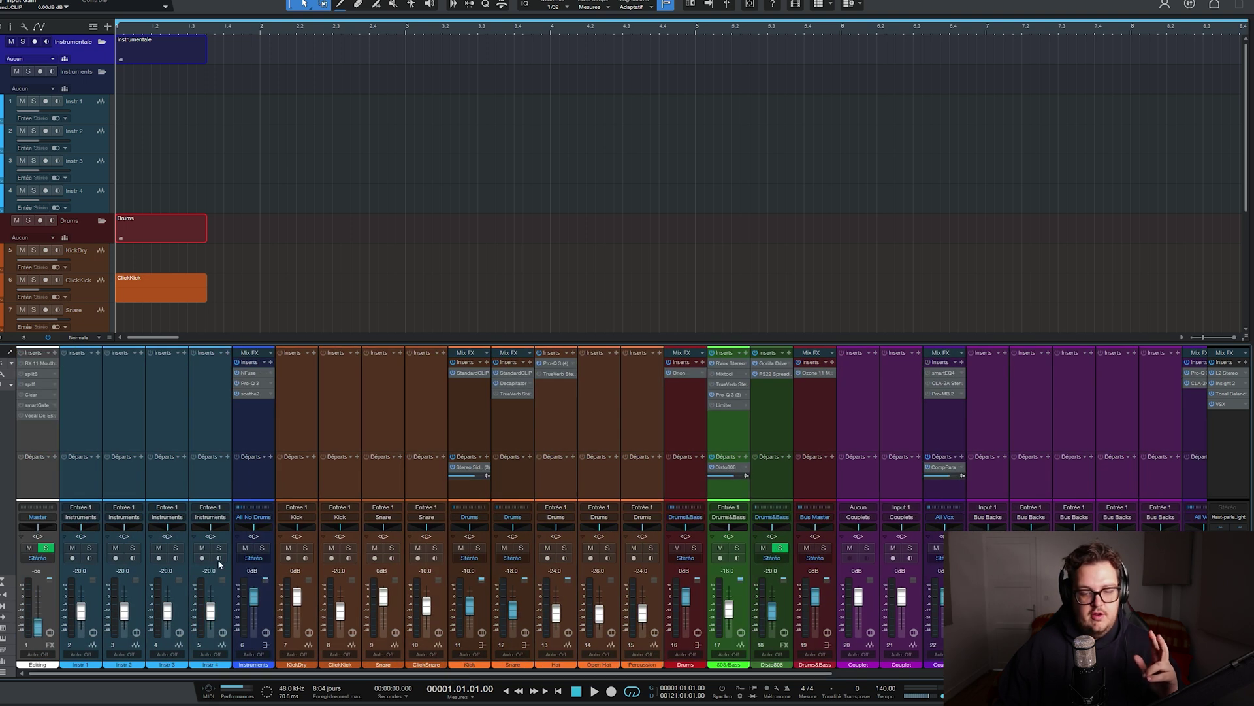
left_click(244, 422)
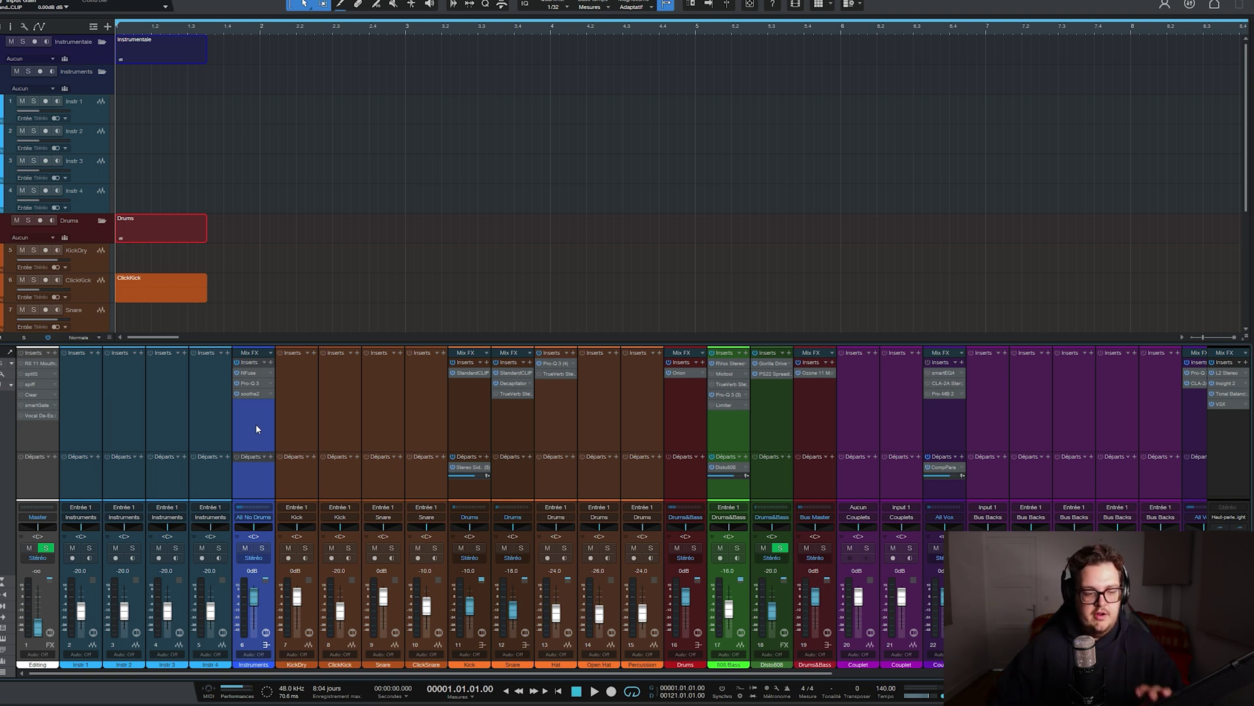
Step: Select the Drums bus, the 808 bass channel, its distortion channel and the Drums&Bass bus in turn to examine the drum grouping
left_click(670, 451)
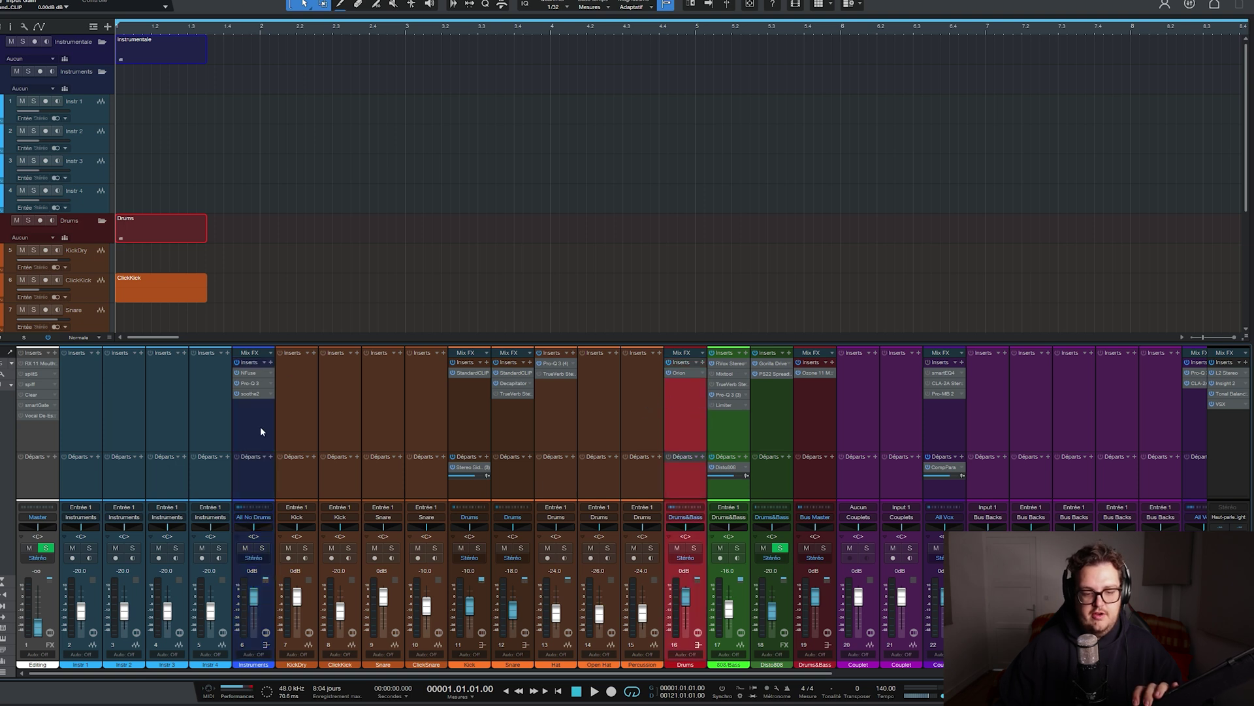
left_click(734, 422)
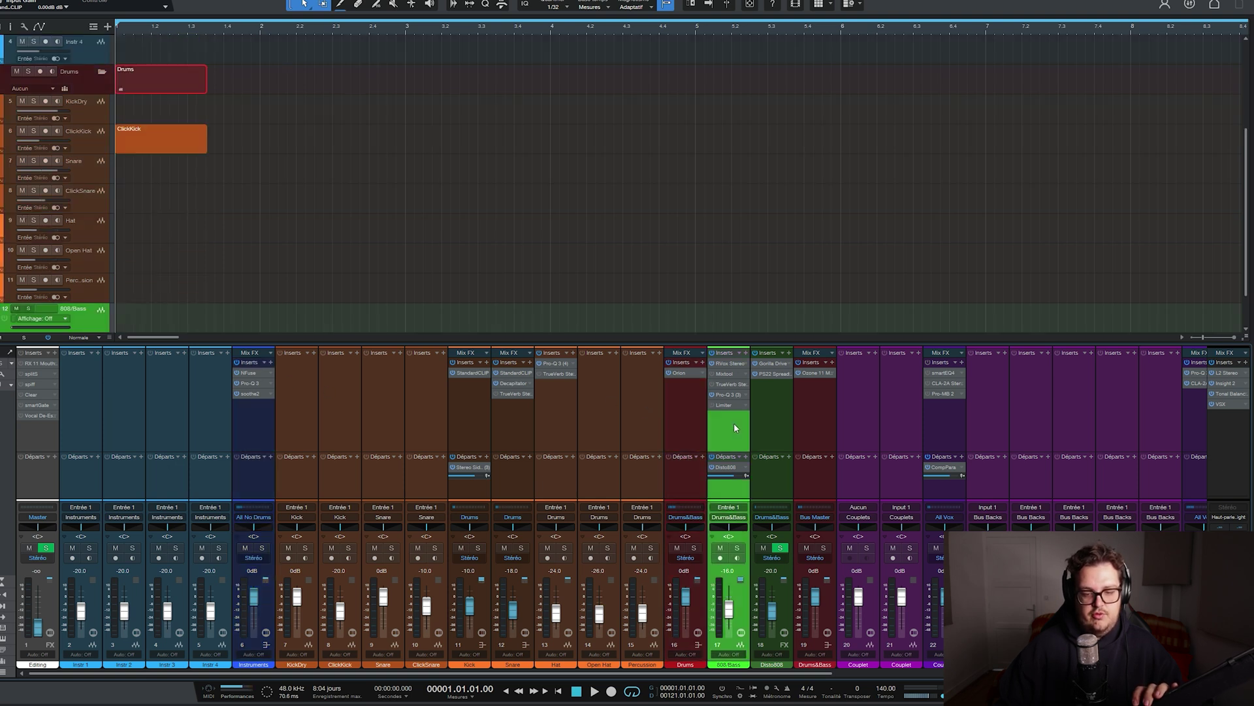
left_click(770, 424)
left_click(810, 426)
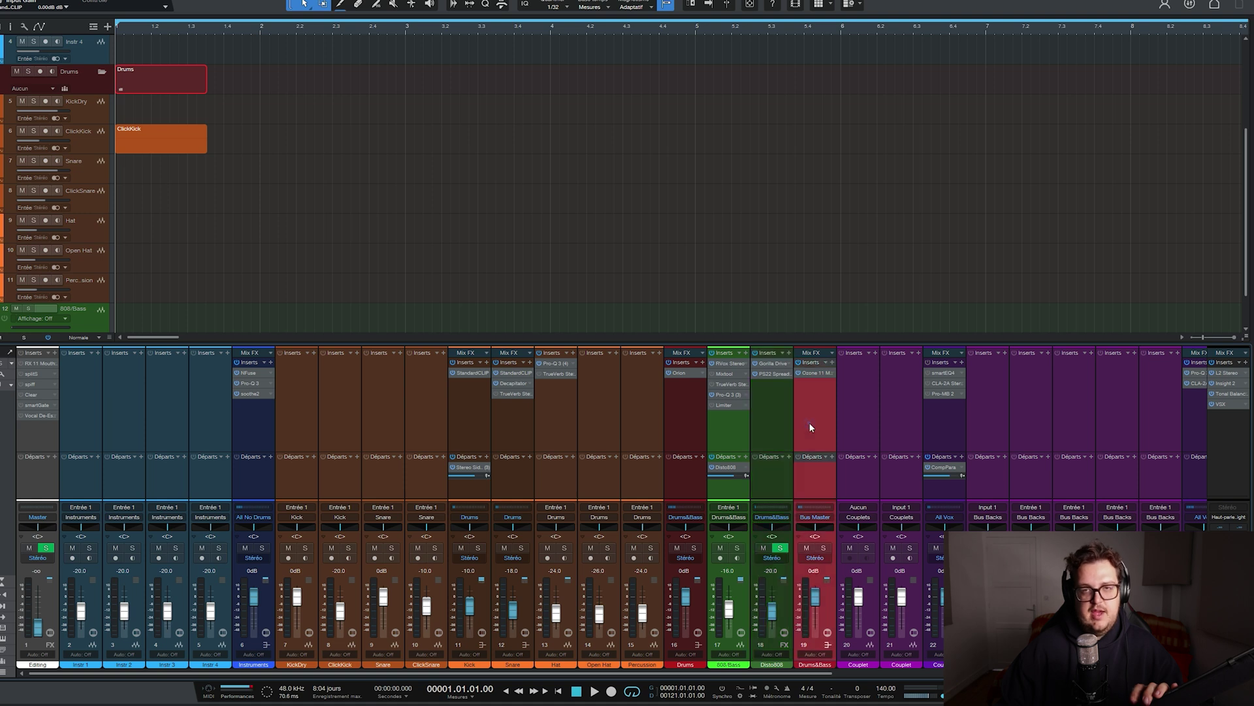
left_click(677, 426)
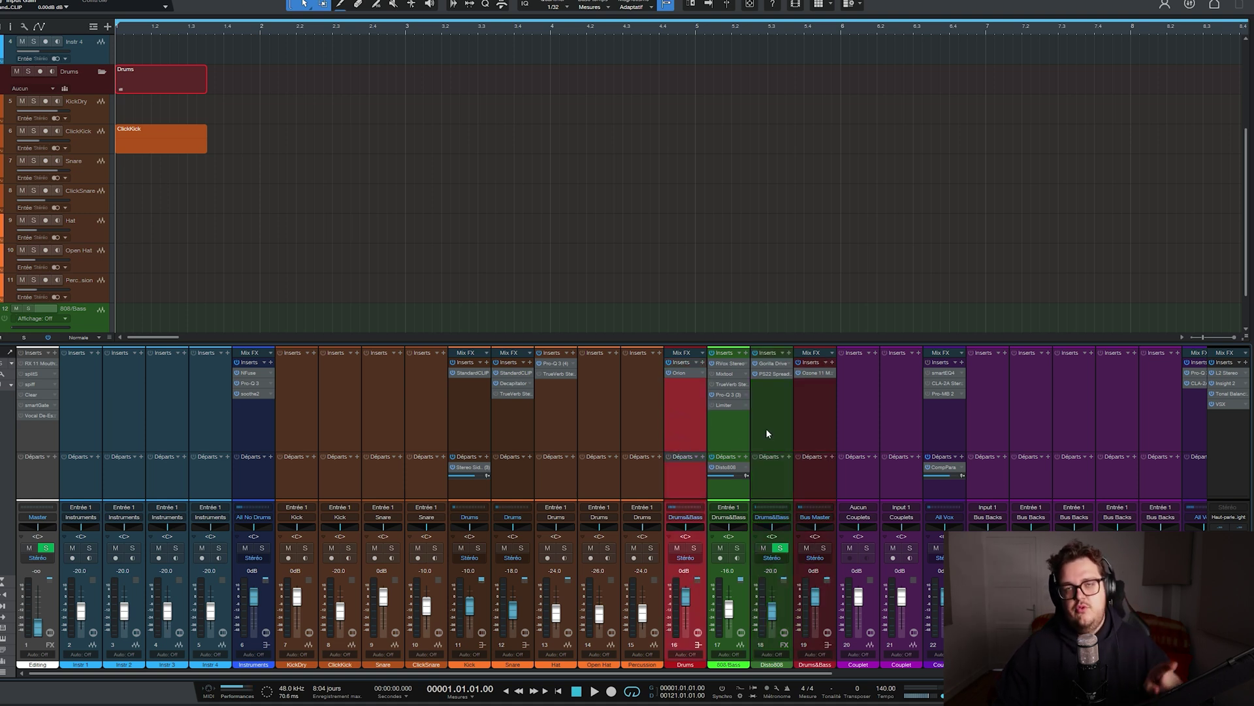
left_click(812, 423)
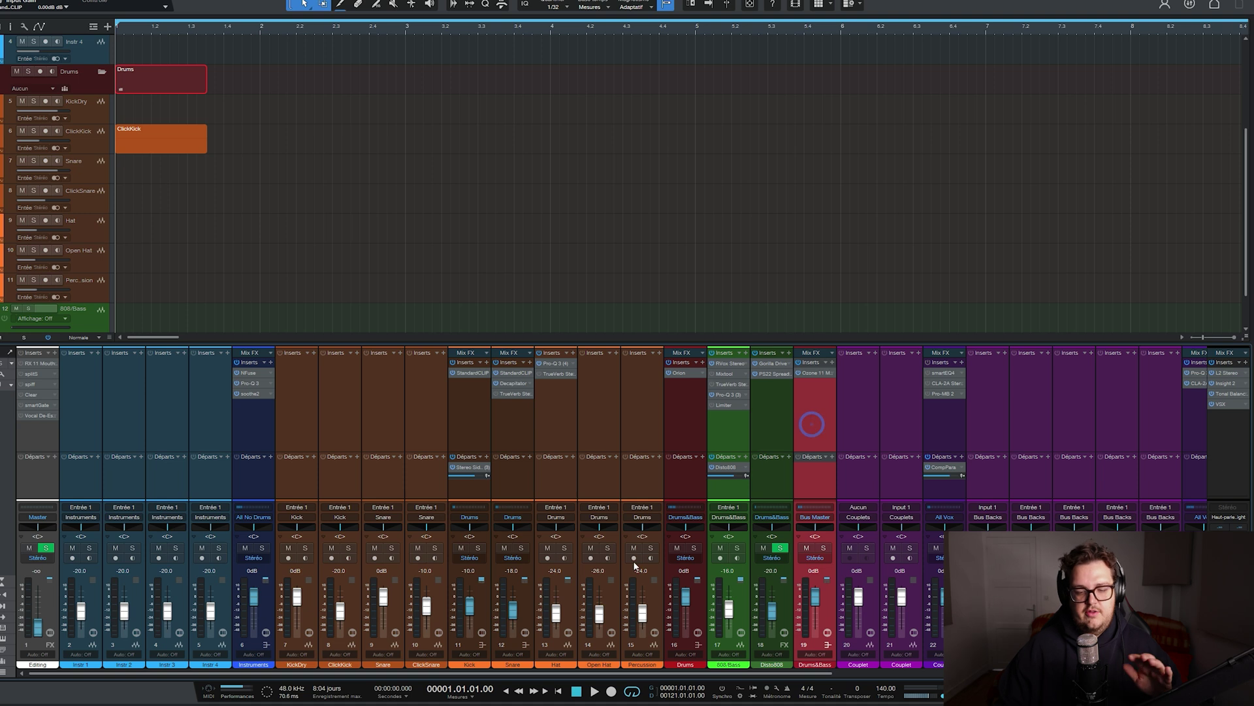
Step: Select the Couplets, Bus Backs and All Vox buses, and the teal and grey final buses, to examine the routing towards the master
left_click_drag(588, 673, 902, 535)
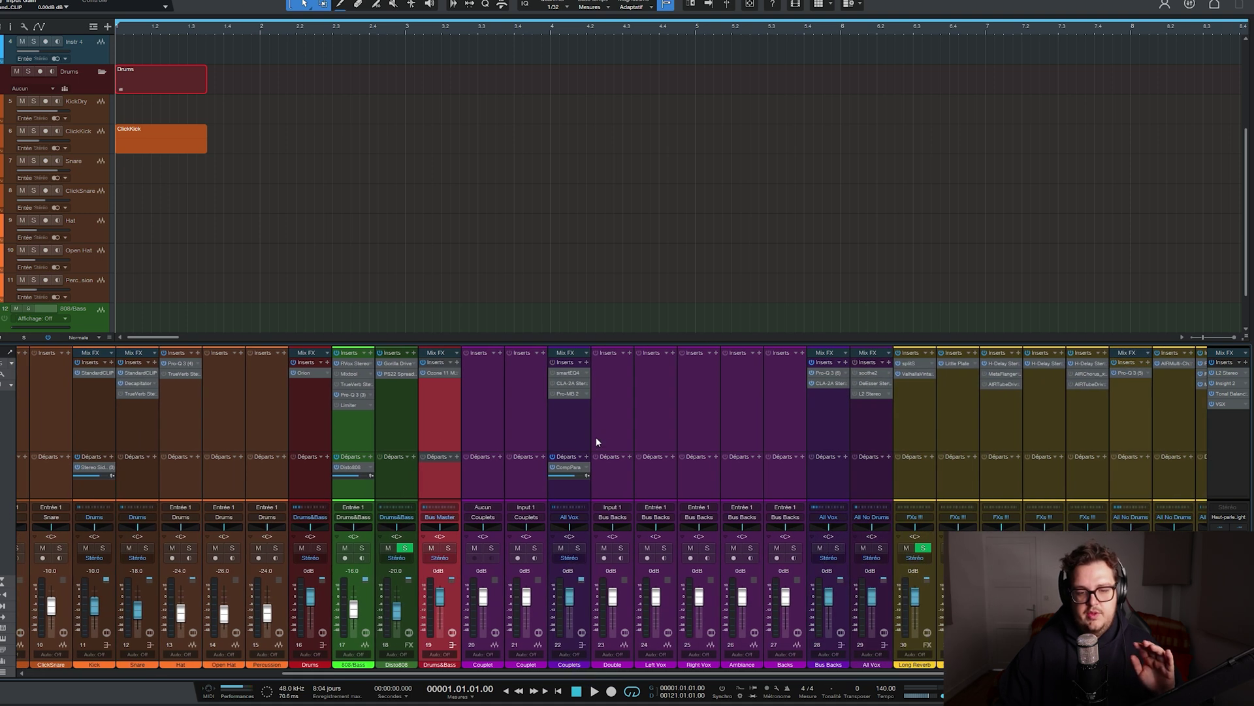
left_click(568, 431)
left_click(830, 426)
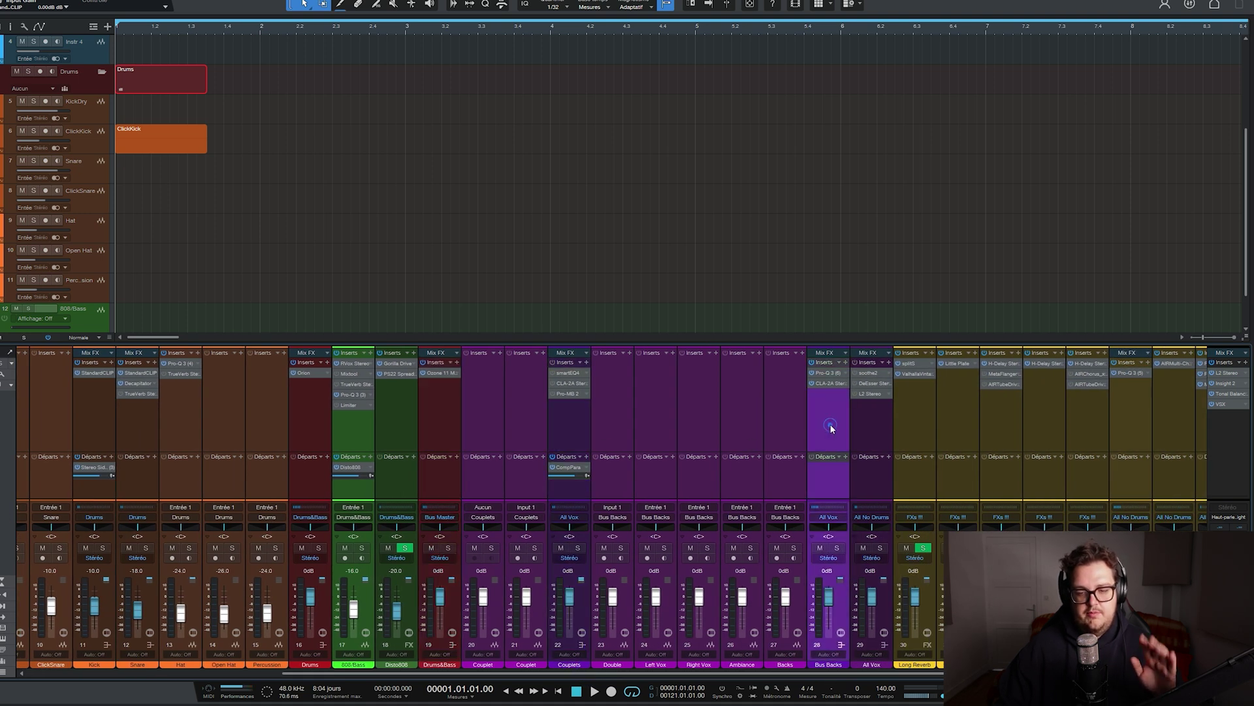
left_click(866, 424)
left_click(849, 673)
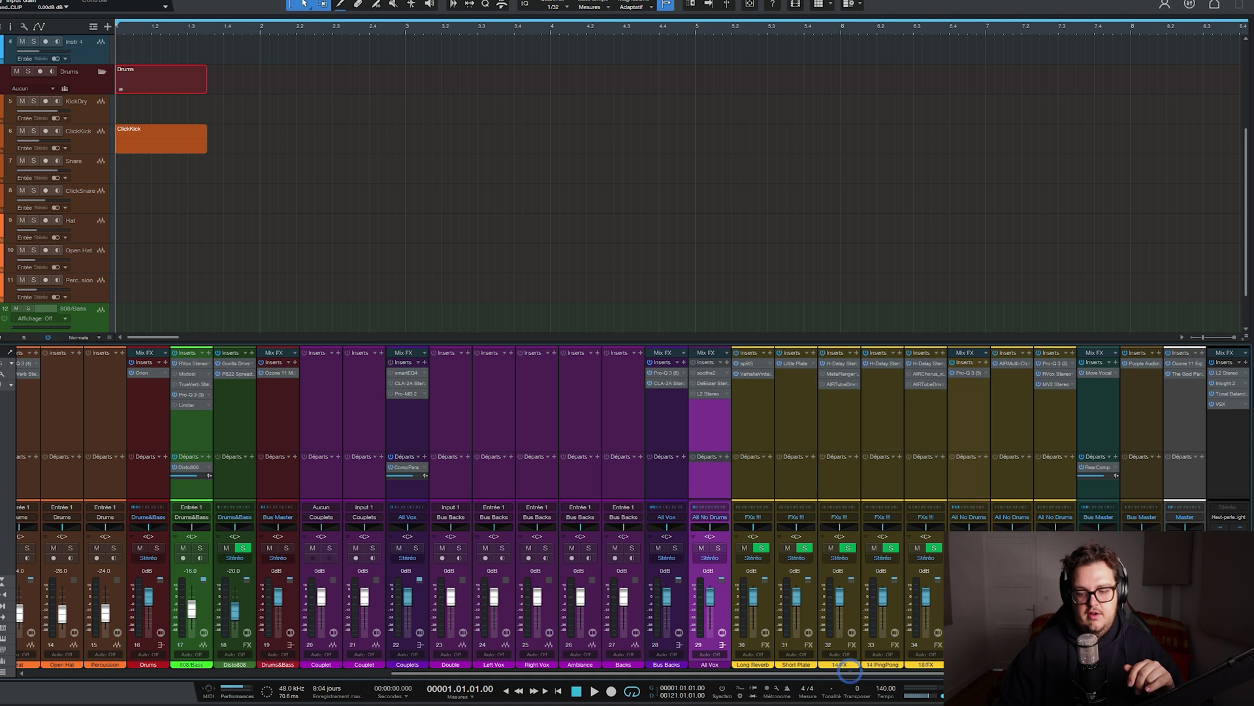
left_click(1097, 411)
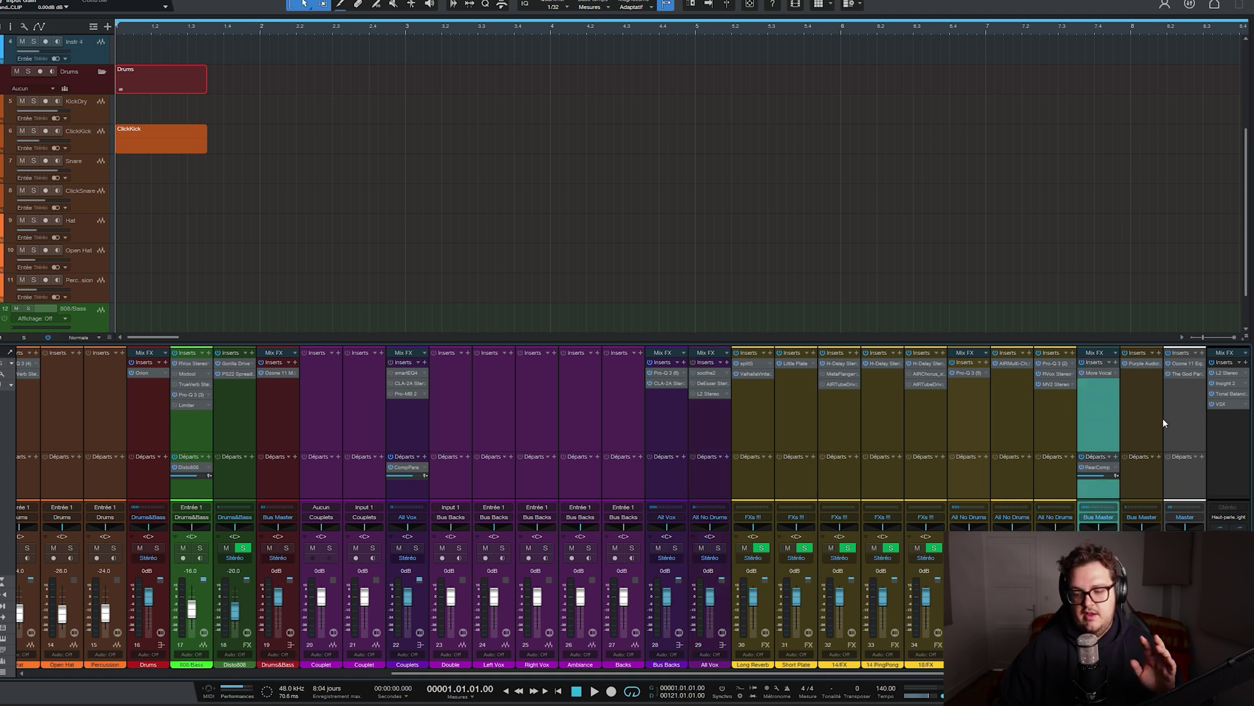
left_click(1186, 413)
Step: Select the Editing channel at the start of the mixer to examine its insert chain
left_click(196, 673)
left_click(39, 436)
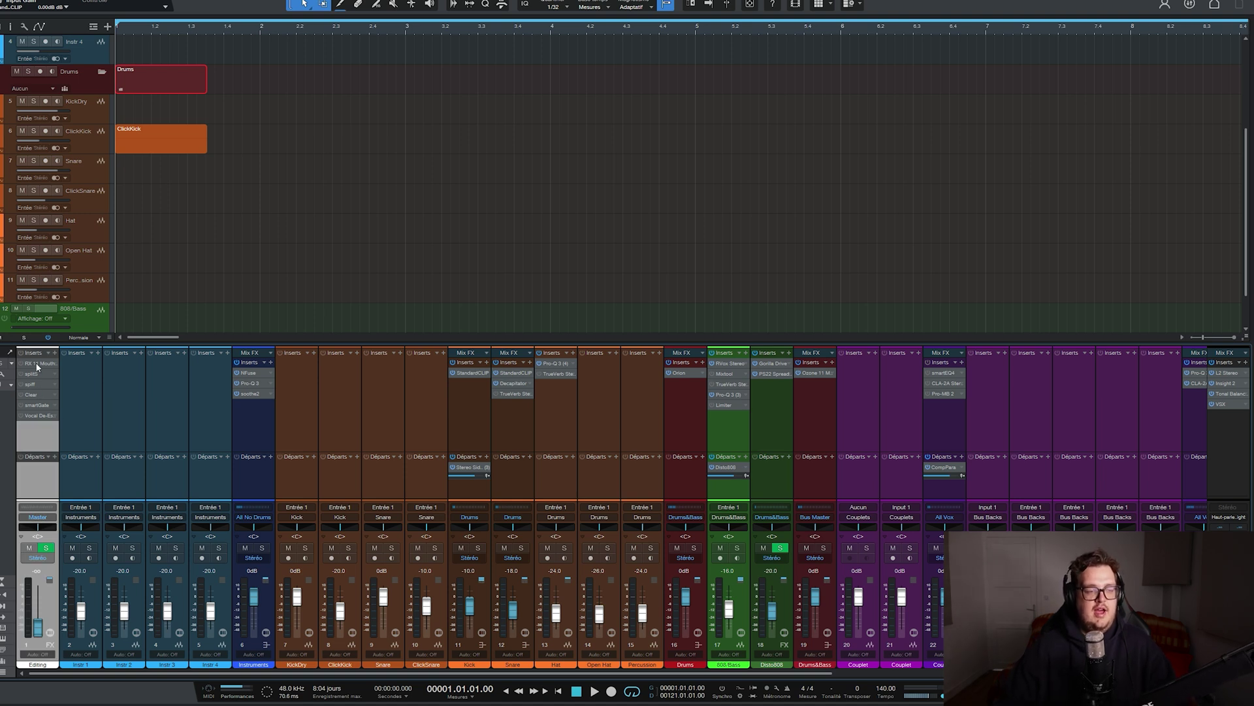
scroll(392, 255, "up", 3)
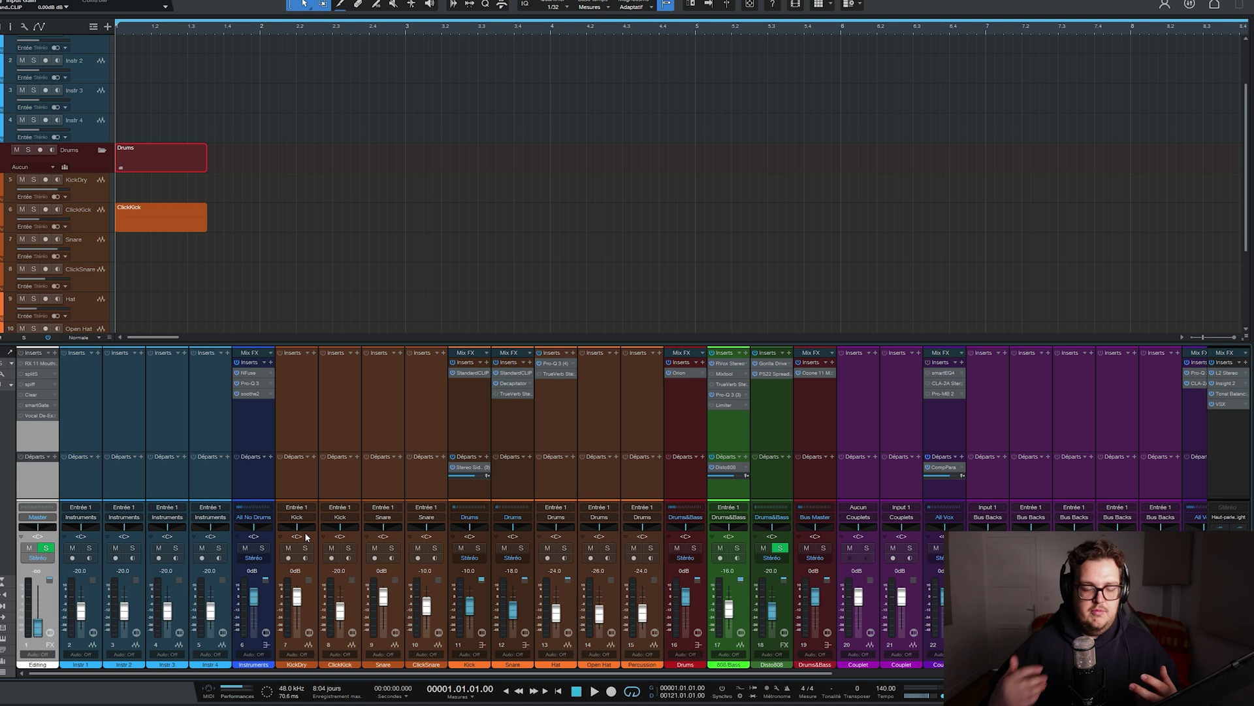
Step: Go through the Instr tracks and select the drum channels from KickDry to Percussion, ending with only KickDry selected
left_click(82, 392)
left_click(144, 394)
left_click(186, 395)
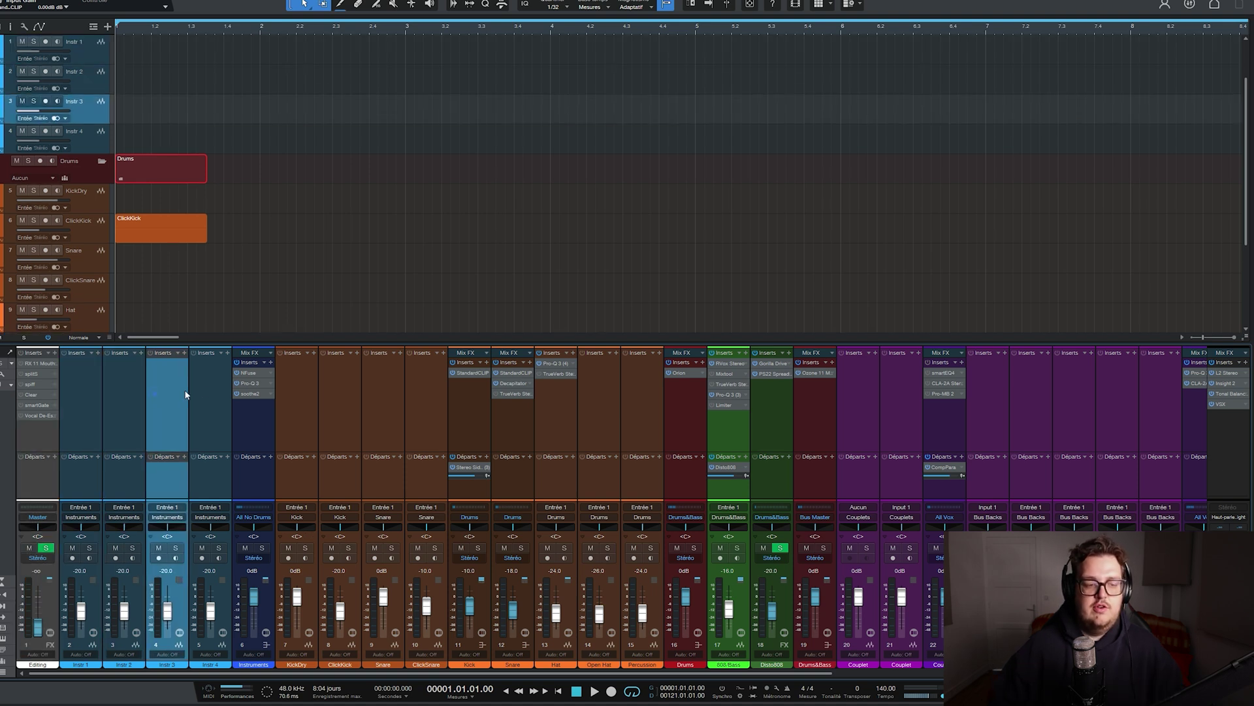
left_click(204, 388)
left_click(304, 400)
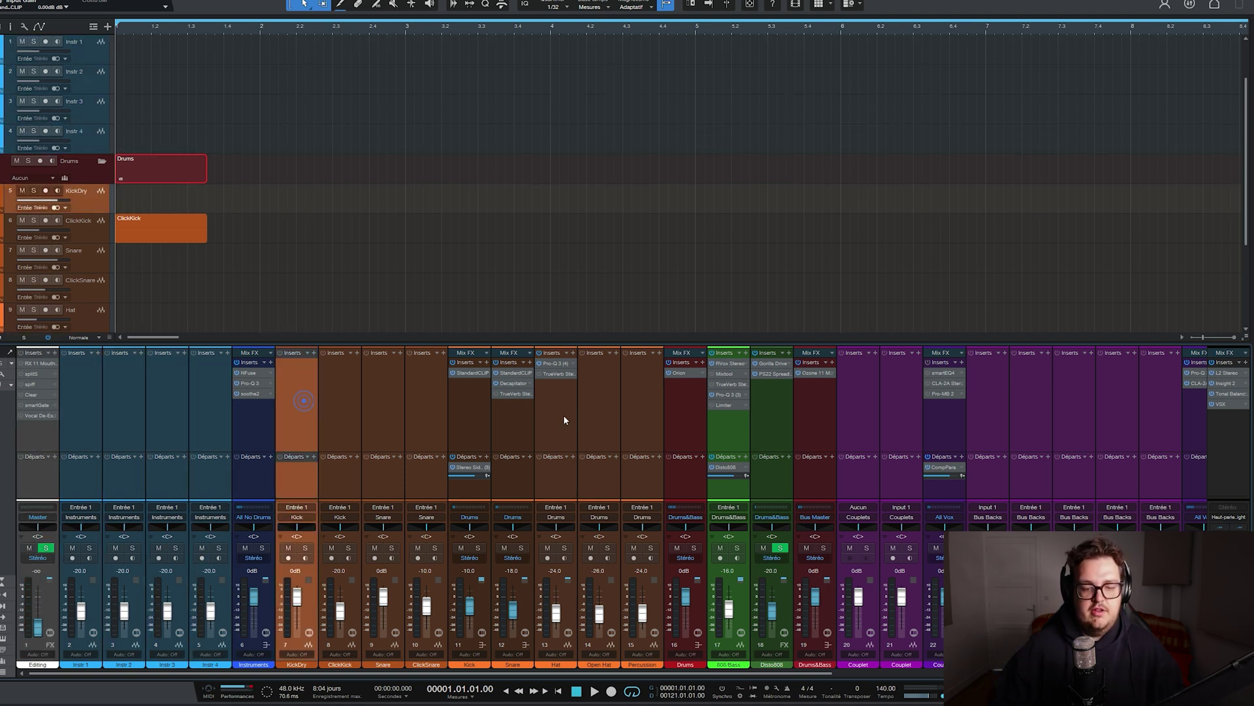
left_click(649, 405, "shift")
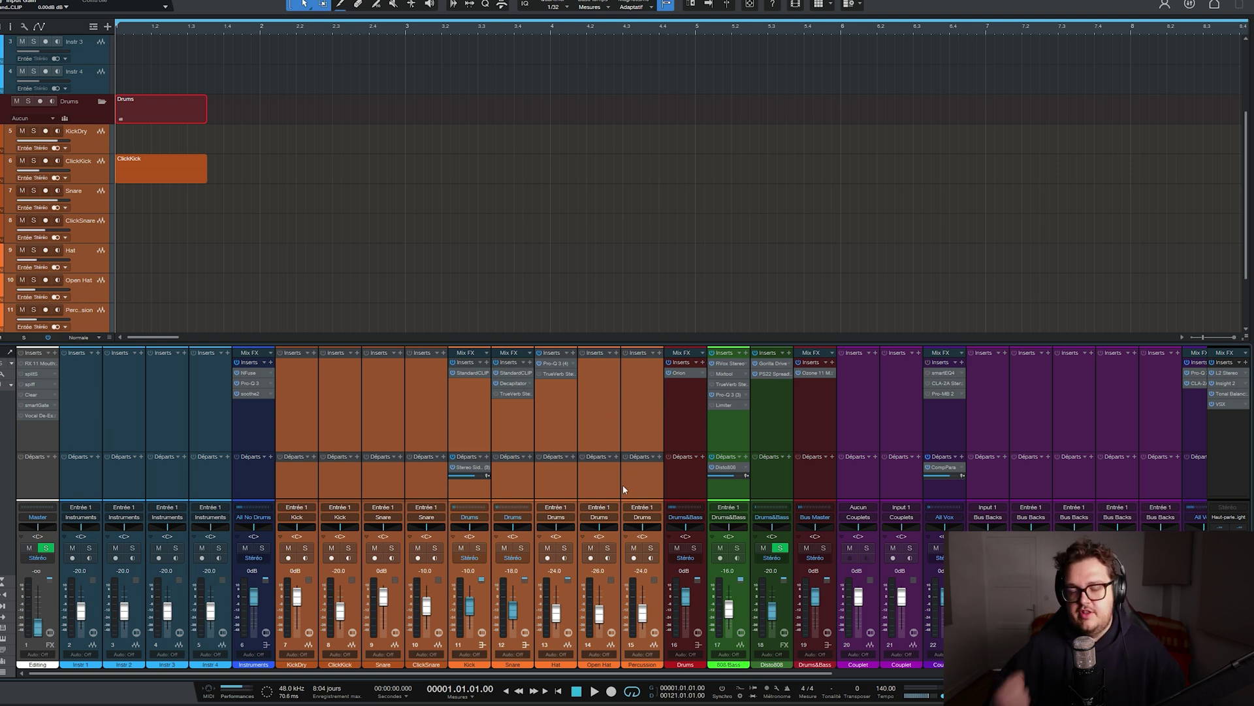
left_click(304, 394)
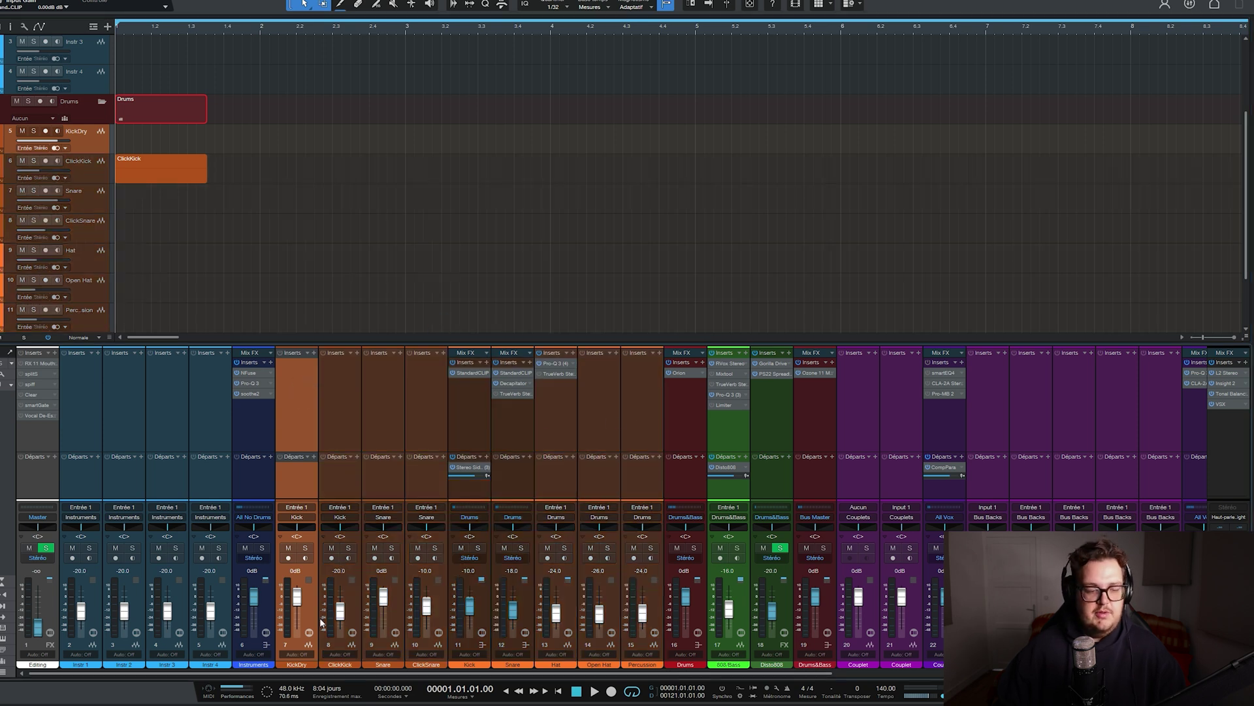
Step: Select the Instruments bus, and select the Instr 1 to Instr 4 tracks that feed it
left_click(251, 428)
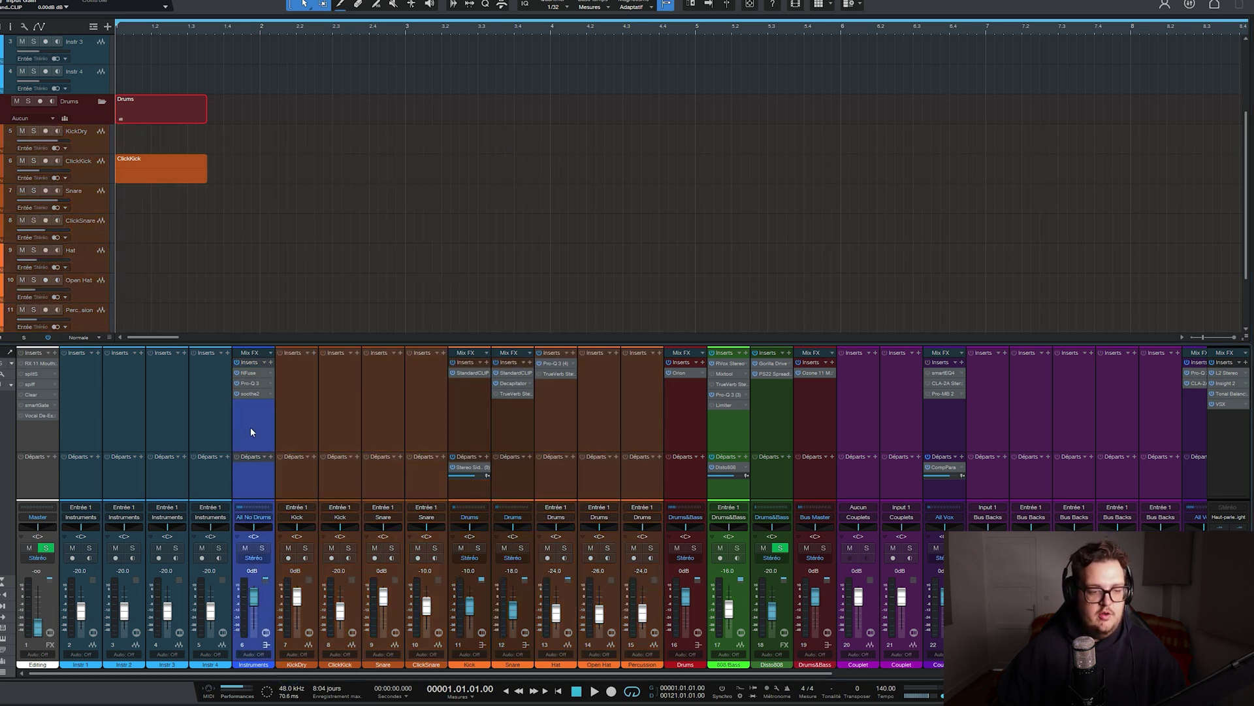
scroll(208, 259, "up", 3)
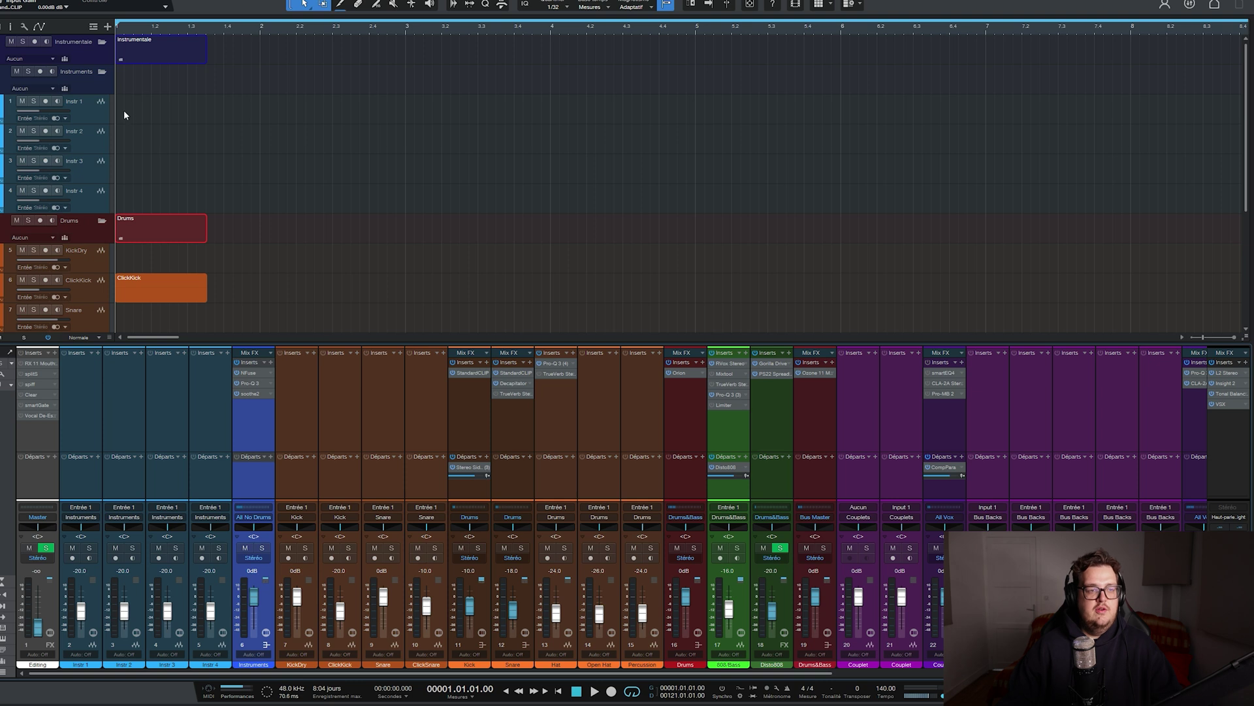
scroll(182, 246, "down", 2)
scroll(164, 183, "up", 2)
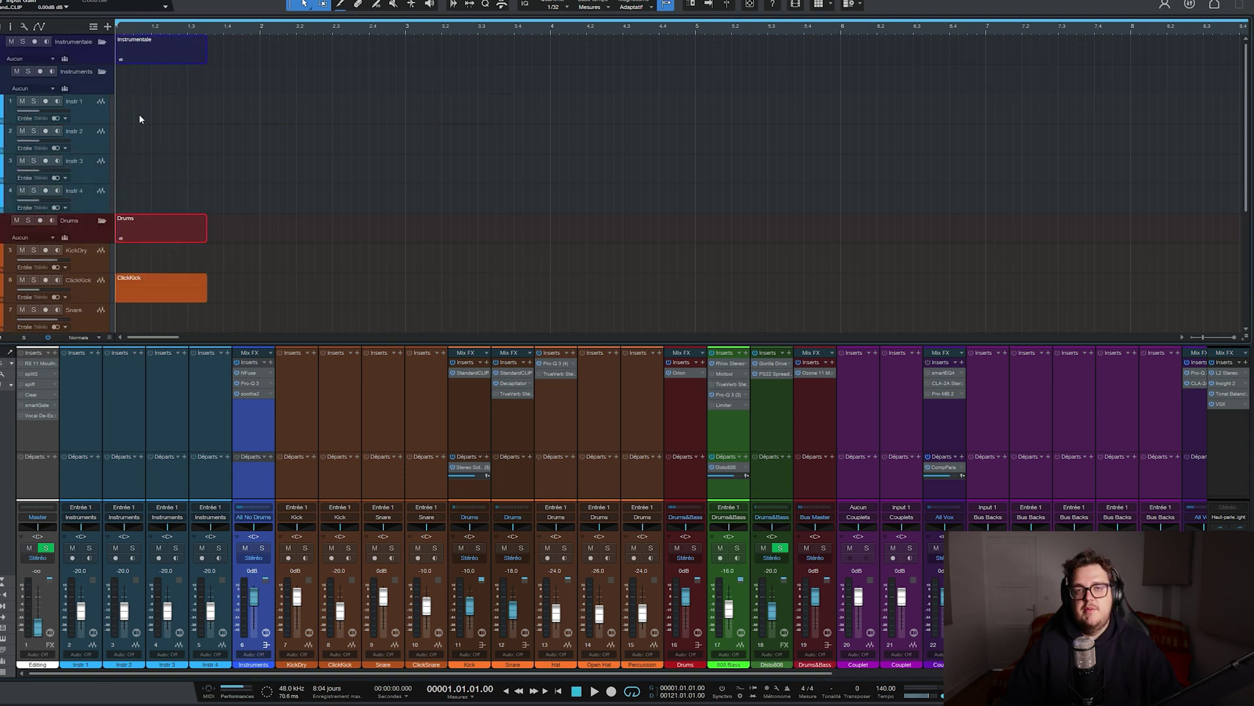
left_click(98, 376)
left_click(198, 400, "shift")
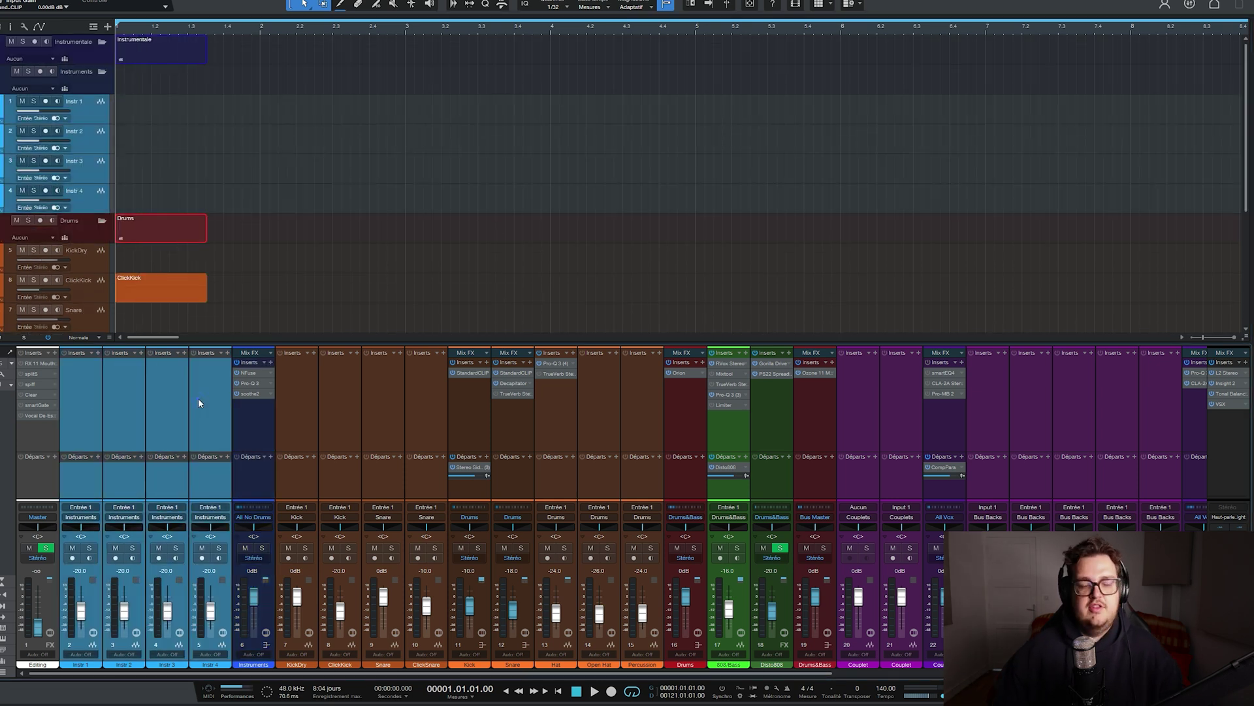
Step: Open the NFuse plugin on the Instruments bus and move its window clear for viewing
left_click(244, 413)
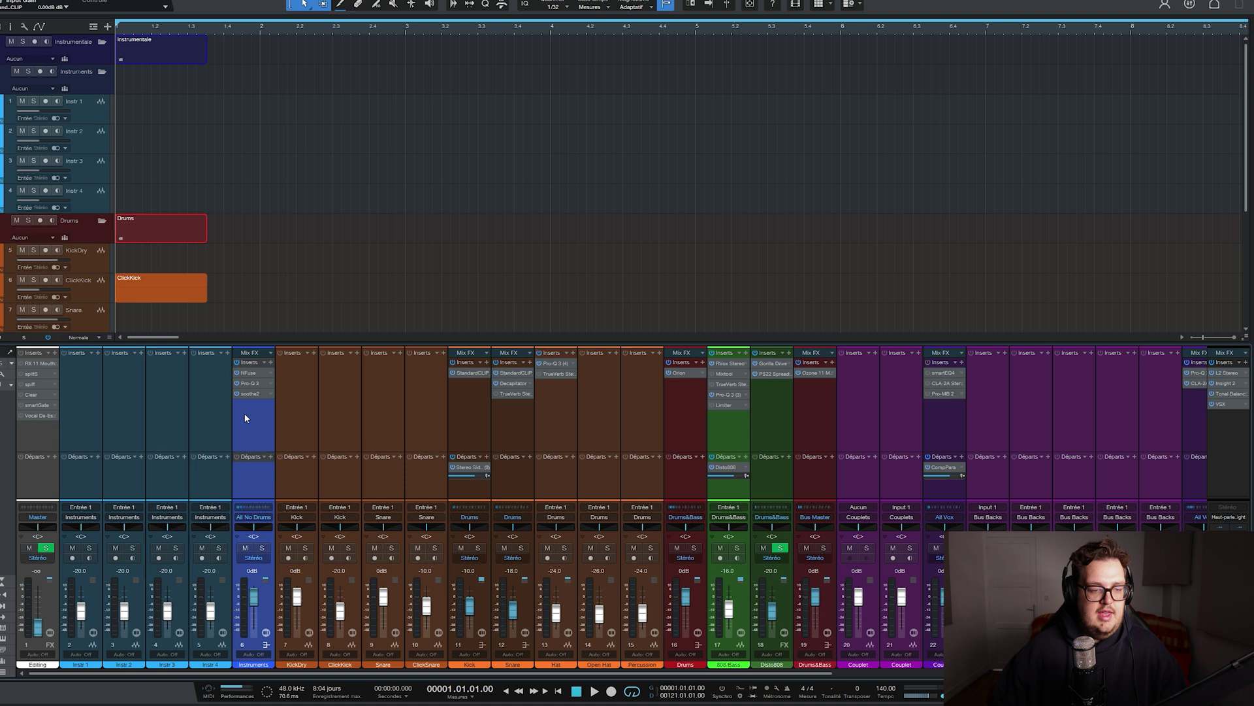
left_click(246, 373)
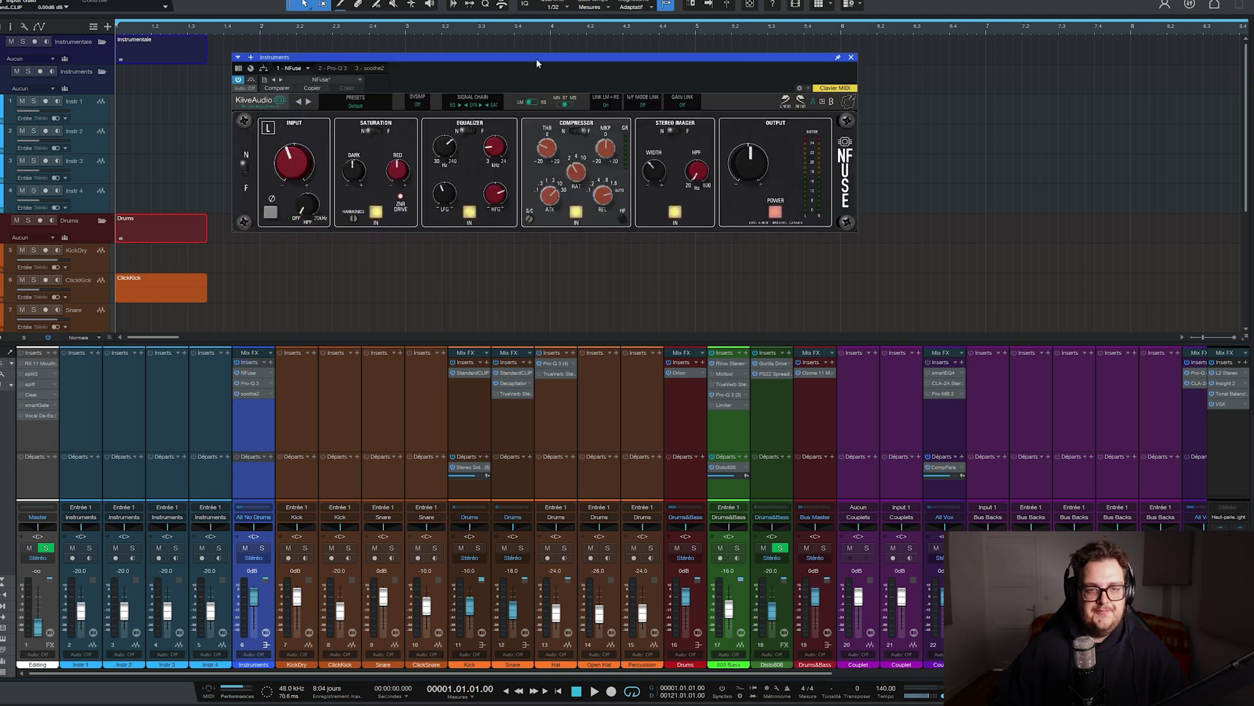
left_click_drag(536, 58, 493, 87)
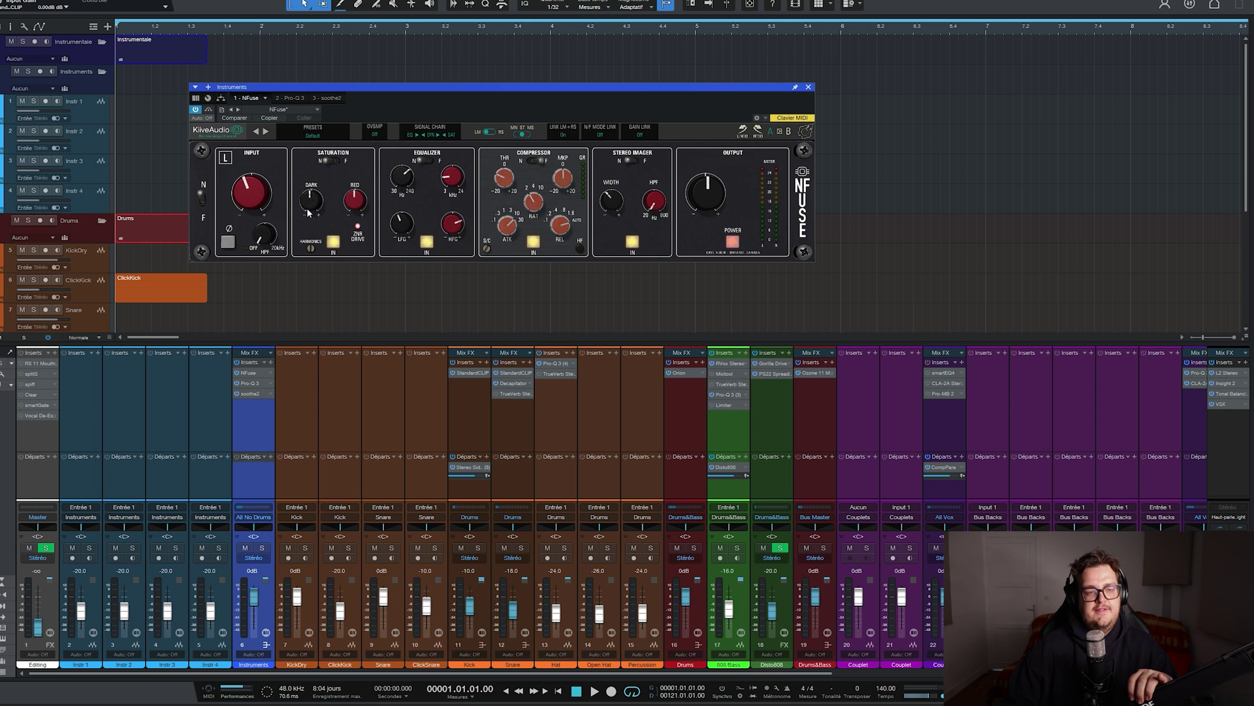
Step: Toggle the main N/F switch beside NFuse's input section to its other mode and back
left_click(202, 195)
left_click(204, 204)
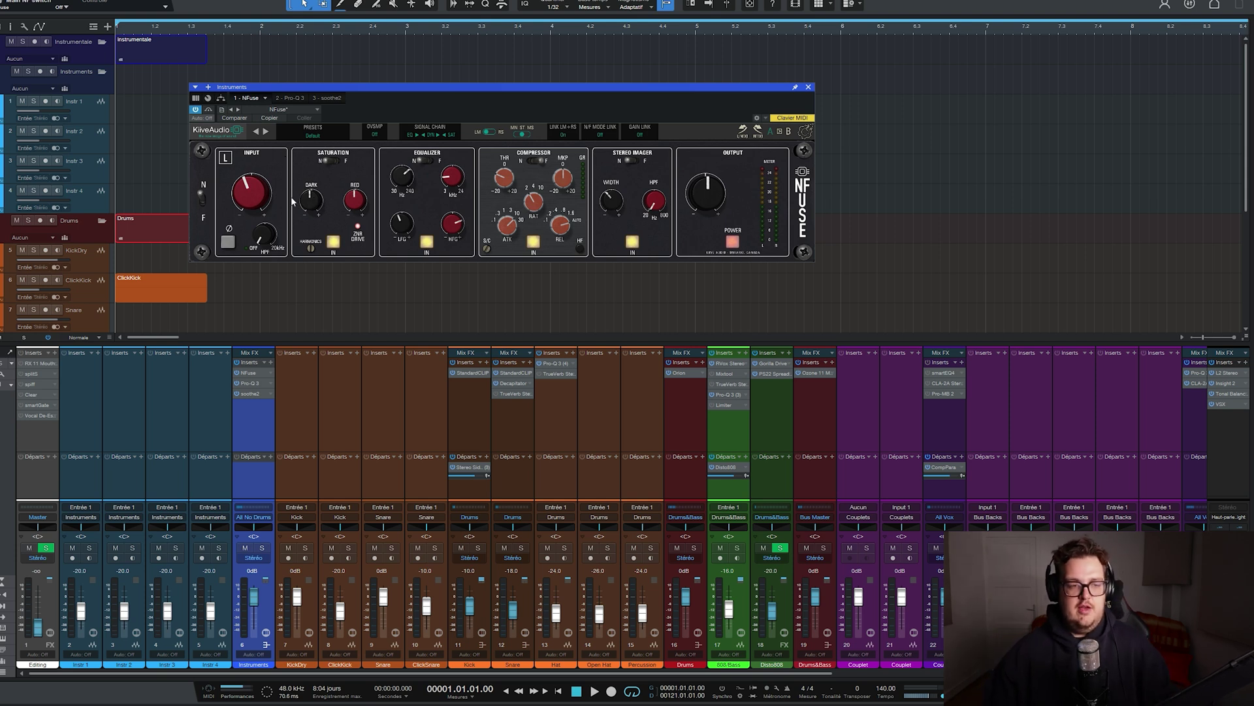
left_click(203, 198)
left_click(202, 198)
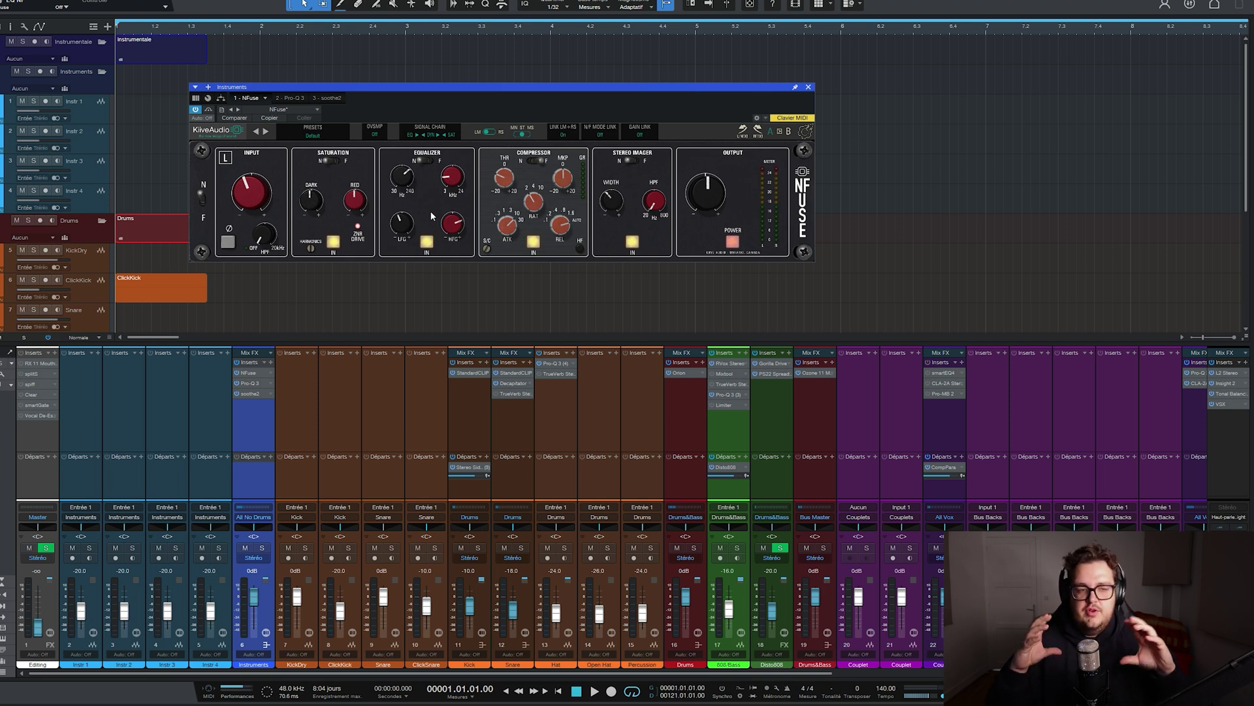
Step: Open Pro-Q 3 on the Instruments bus, examine the settings of its low shelf band, and close the plugin
left_click(249, 384)
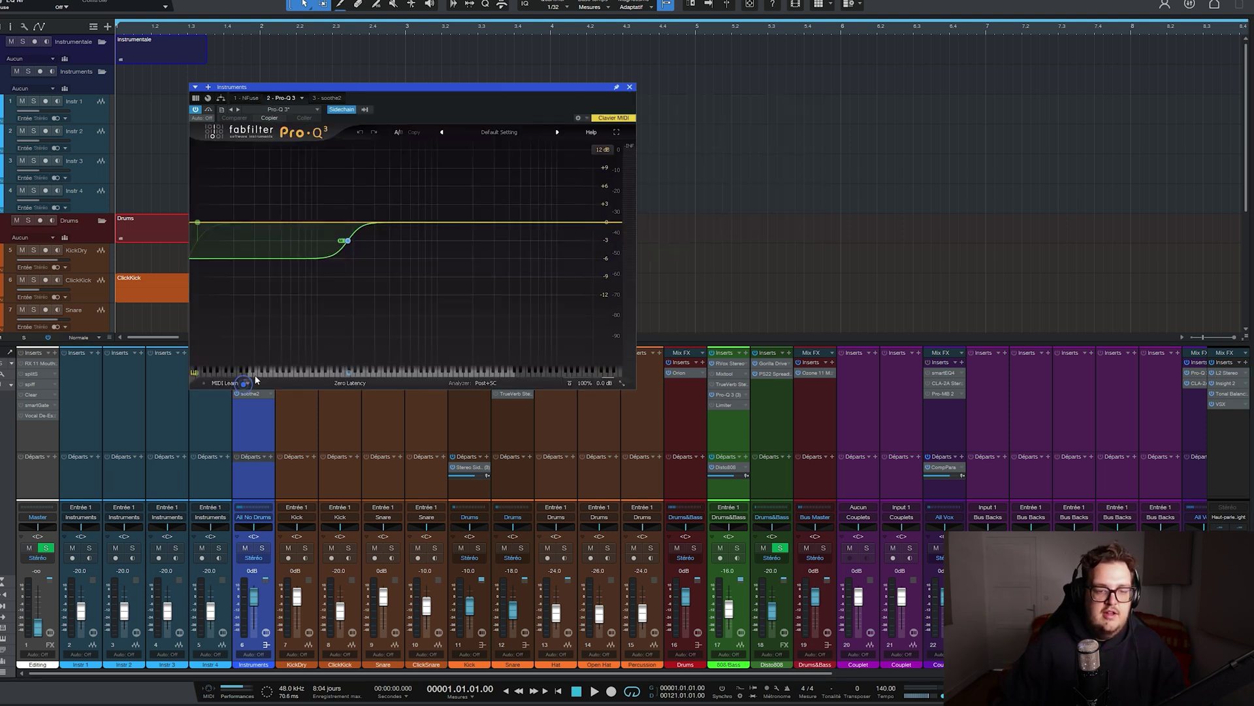
left_click(347, 242)
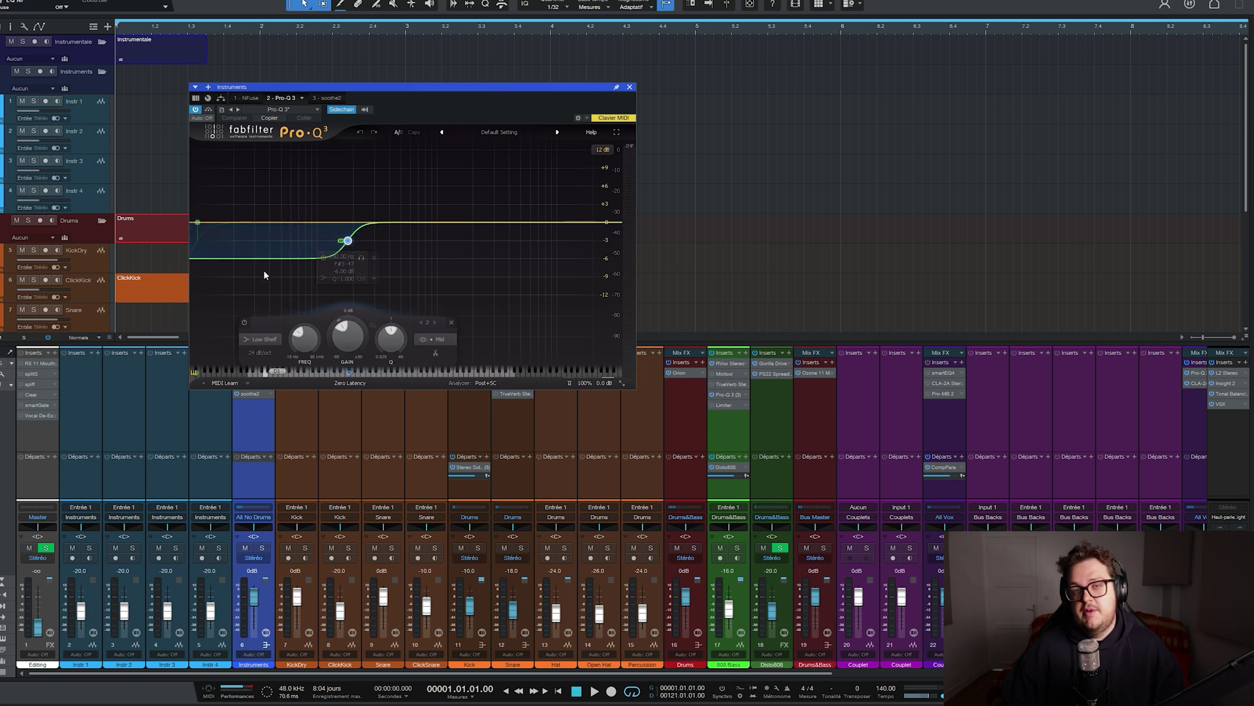
left_click(630, 87)
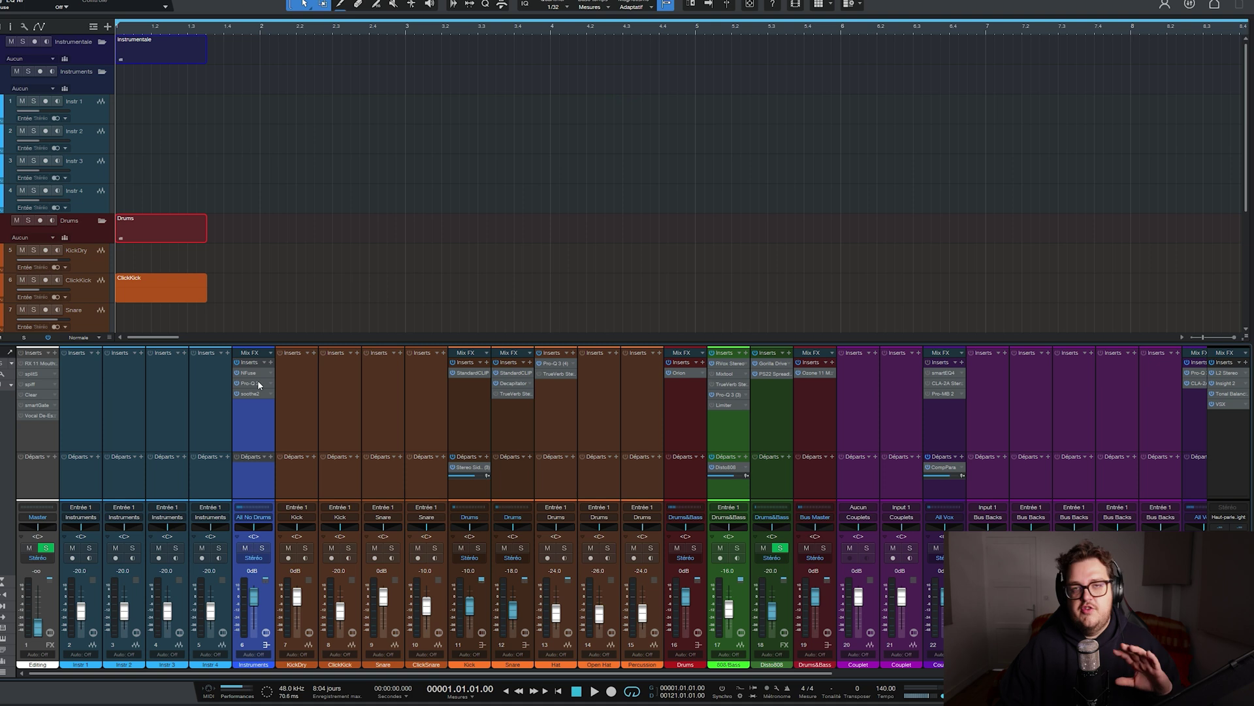
Step: Open the soothe2 plugin on the Instruments bus and move its window clear for viewing
left_click(244, 395)
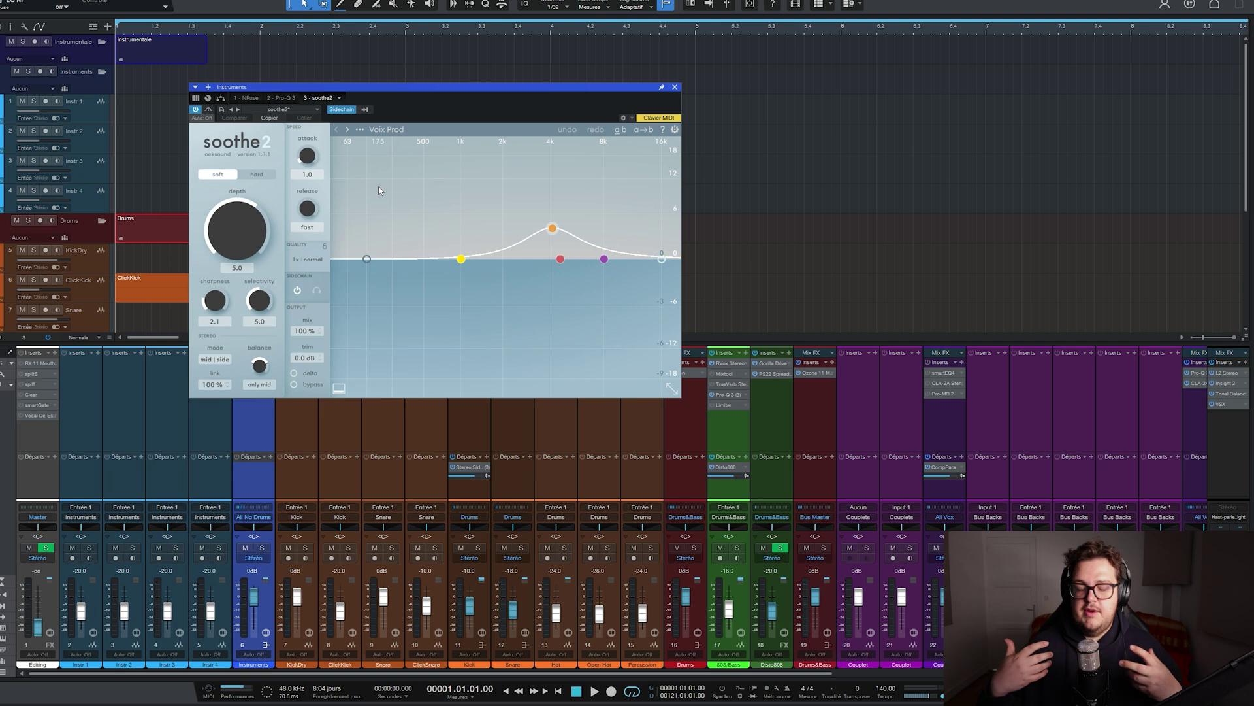
left_click_drag(396, 105, 528, 88)
left_click(237, 363)
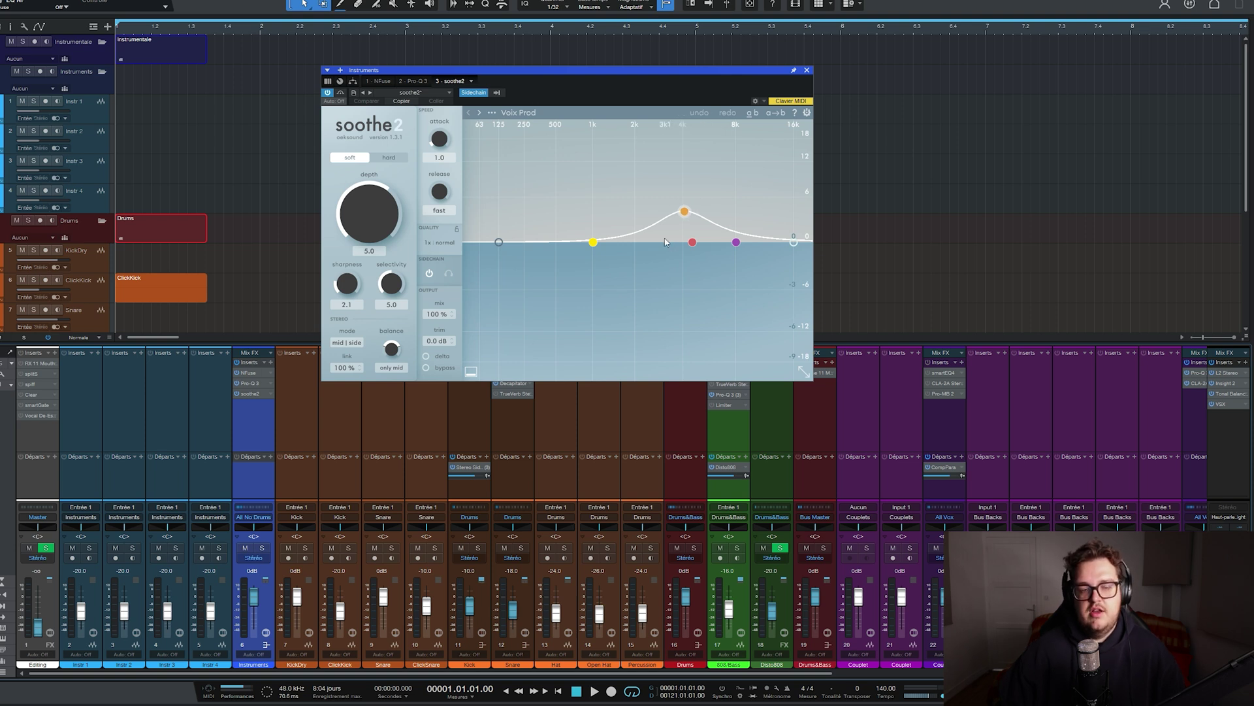
Step: Go through the Instr 1 to Instr 4 tracks feeding the Instruments bus one by one, and reselect the bus
left_click(226, 409)
left_click(80, 400, "shift")
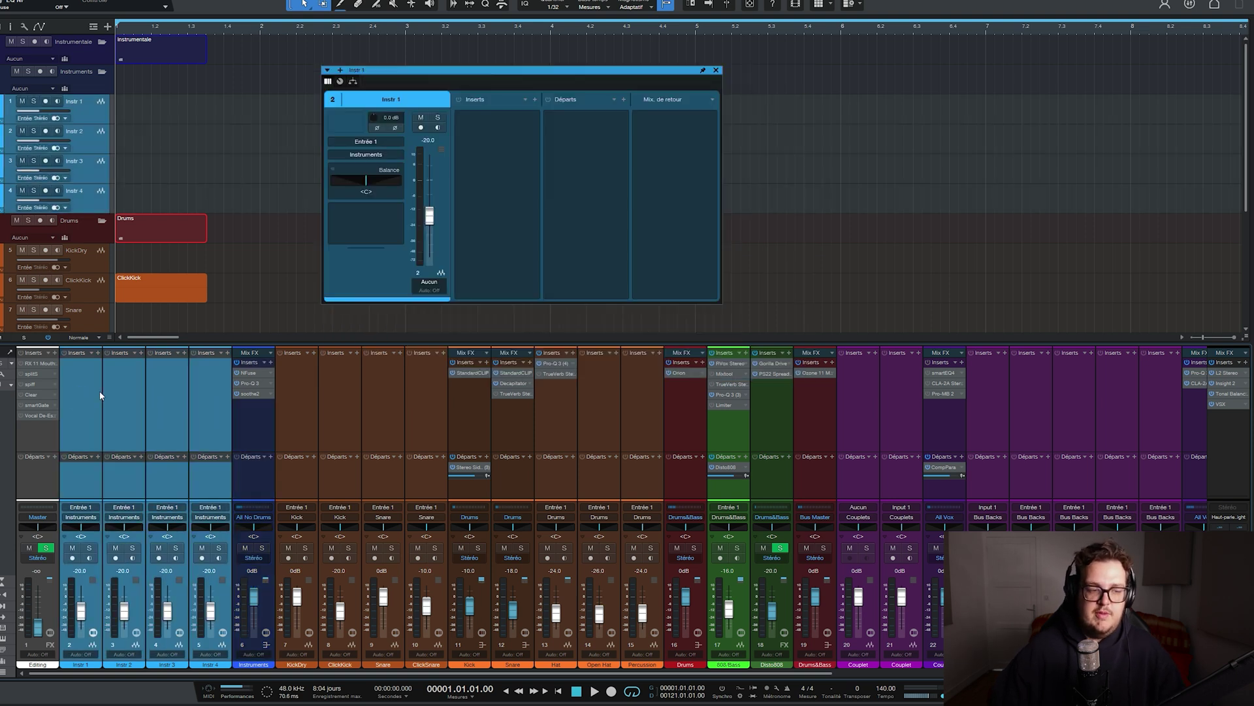
left_click(100, 391)
left_click(137, 390)
left_click(172, 390)
left_click(205, 392)
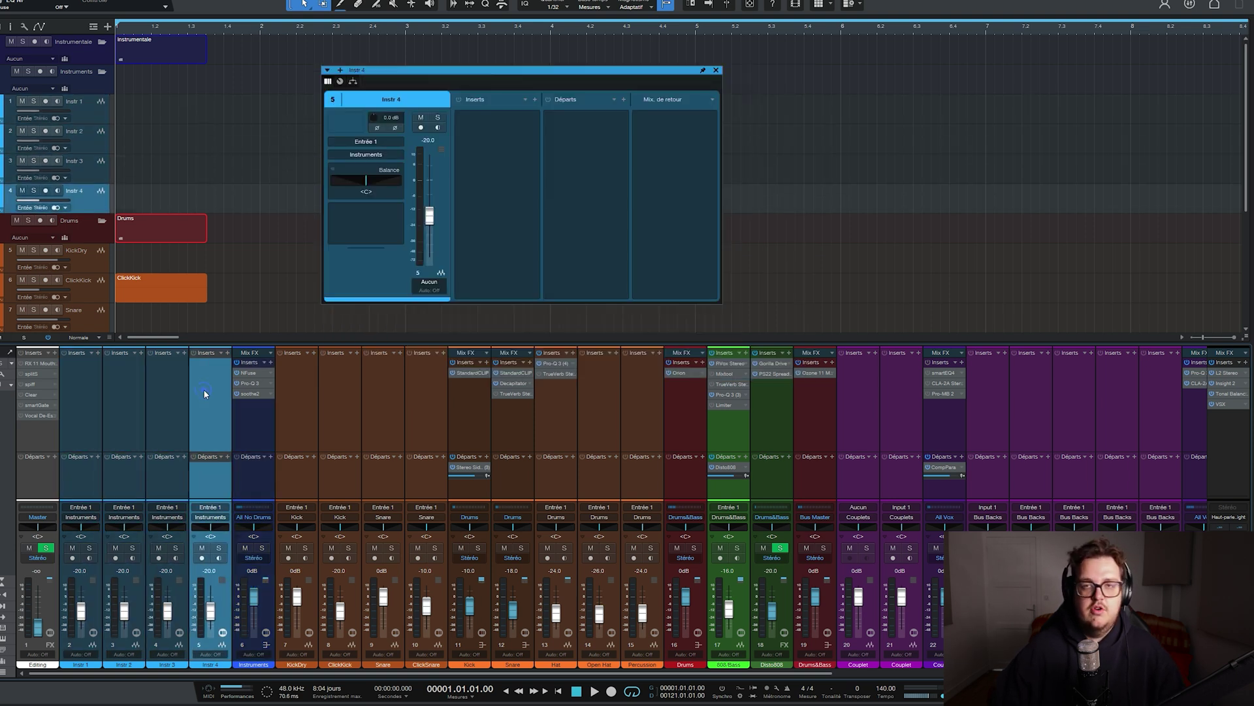
left_click(250, 413)
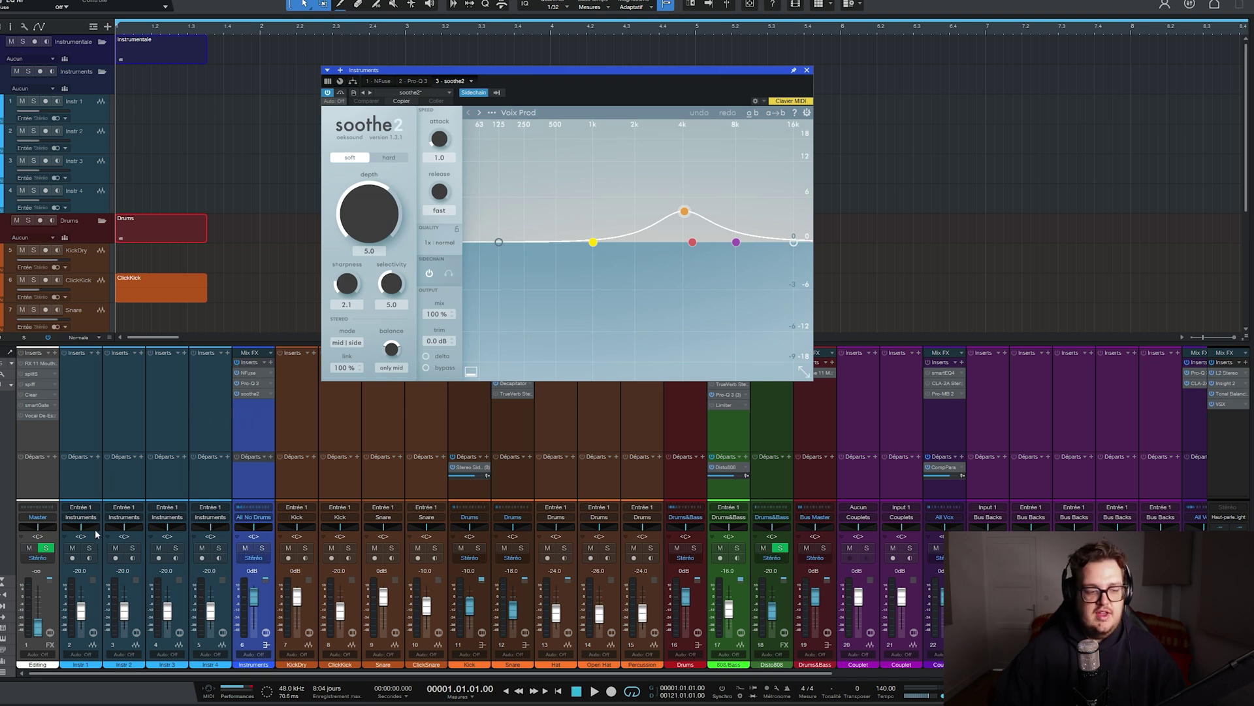
Step: Shift the pan of Instr 2 and undo it, and select the instrument tracks individually
left_click_drag(124, 526, 118, 526)
key("ctrl+z")
left_click(128, 395)
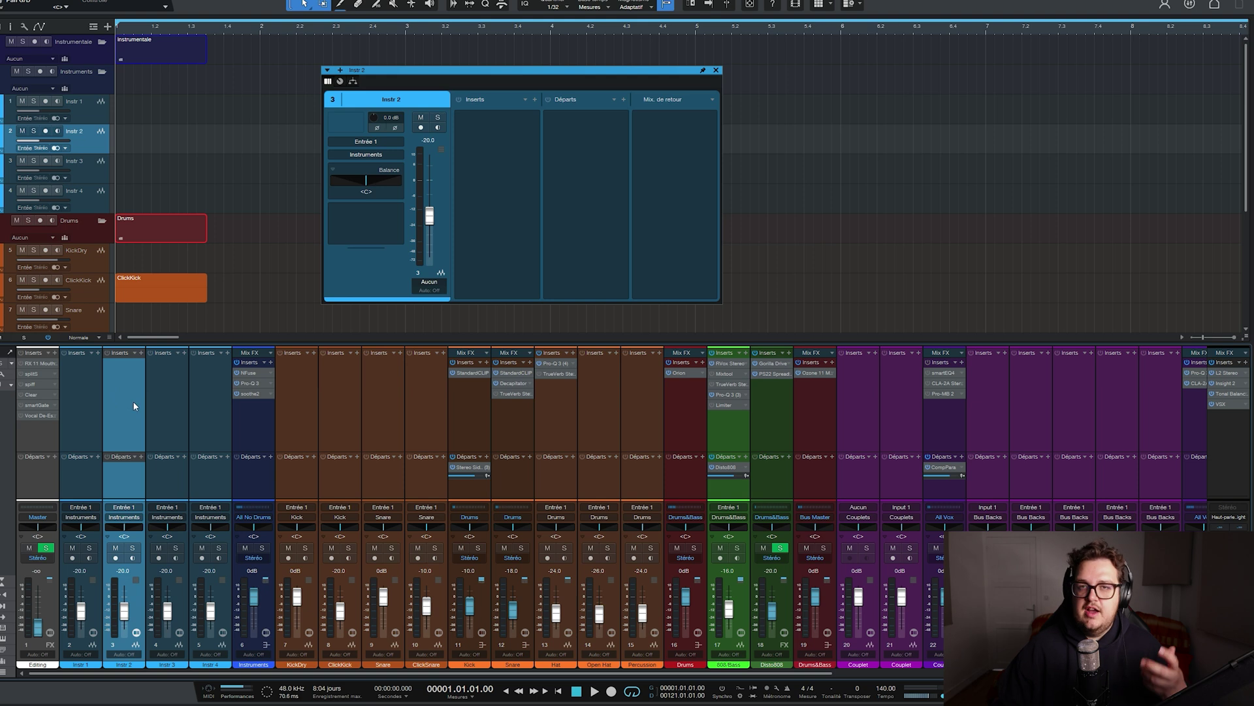
left_click(79, 396)
left_click(205, 388)
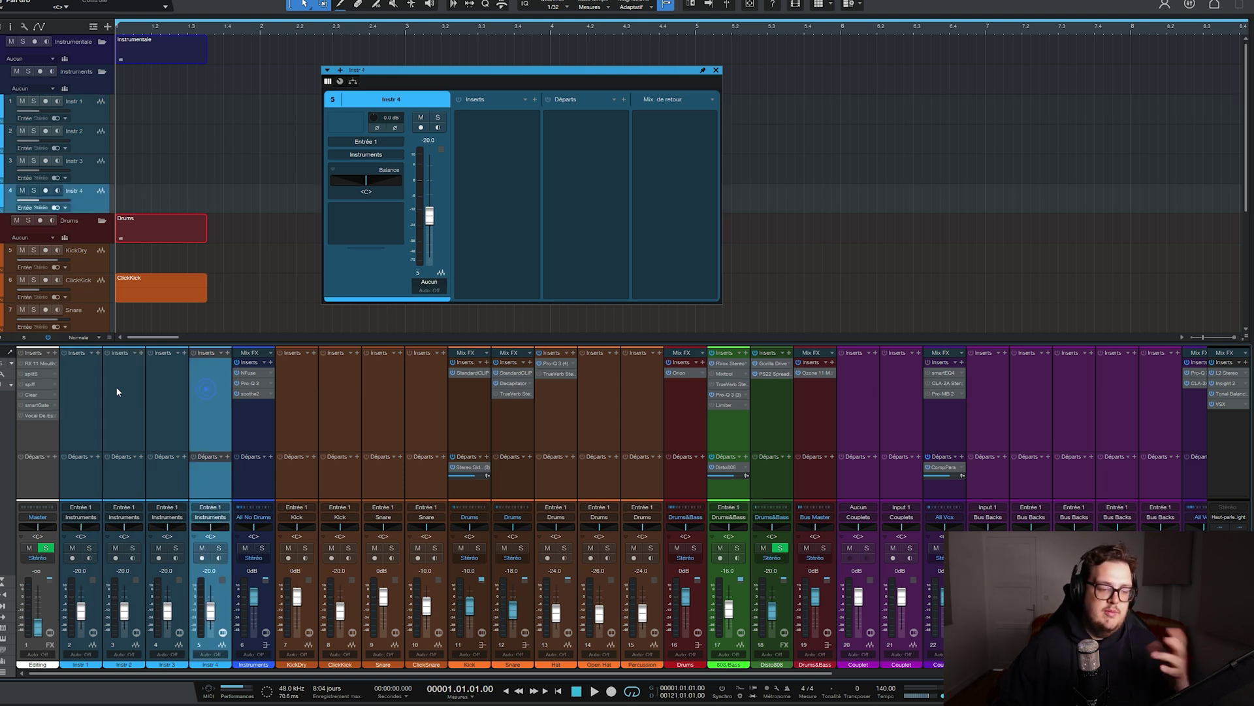
left_click(157, 407)
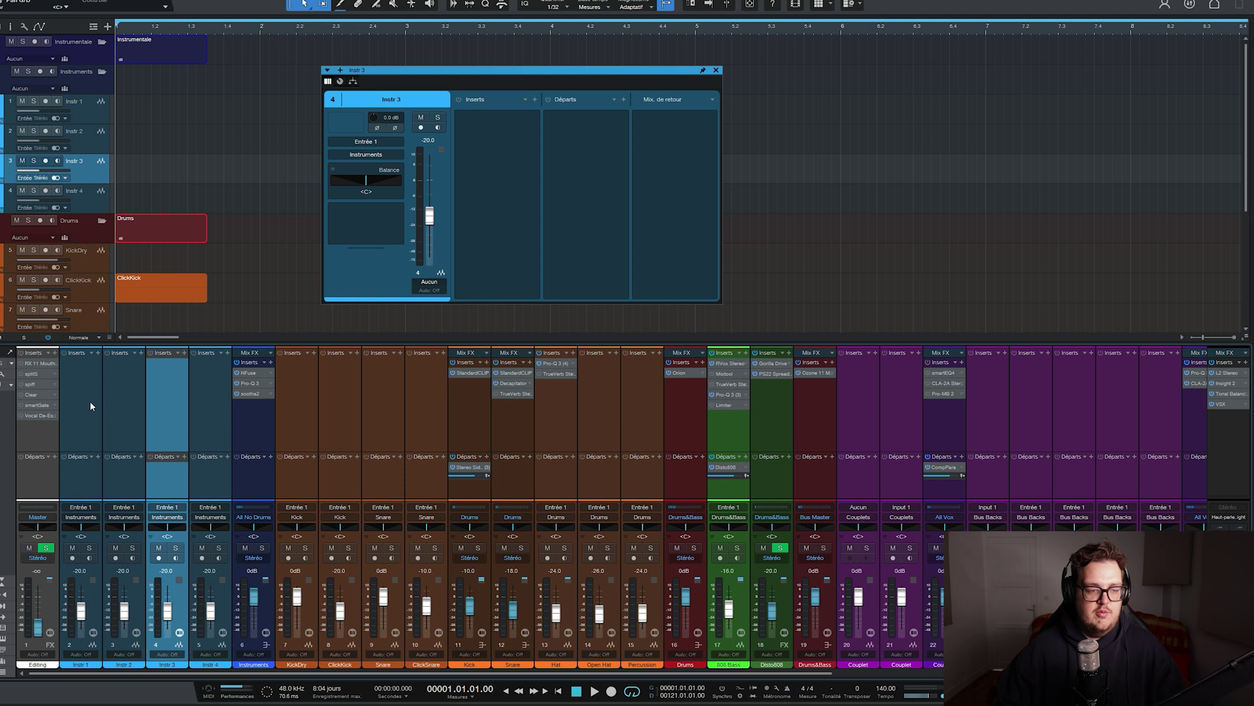
Step: Select Instr 1 to Instr 4 together, reselect the Instruments bus, and close its soothe2 plugin
left_click(88, 401, "shift")
left_click(208, 399, "shift")
left_click(240, 406)
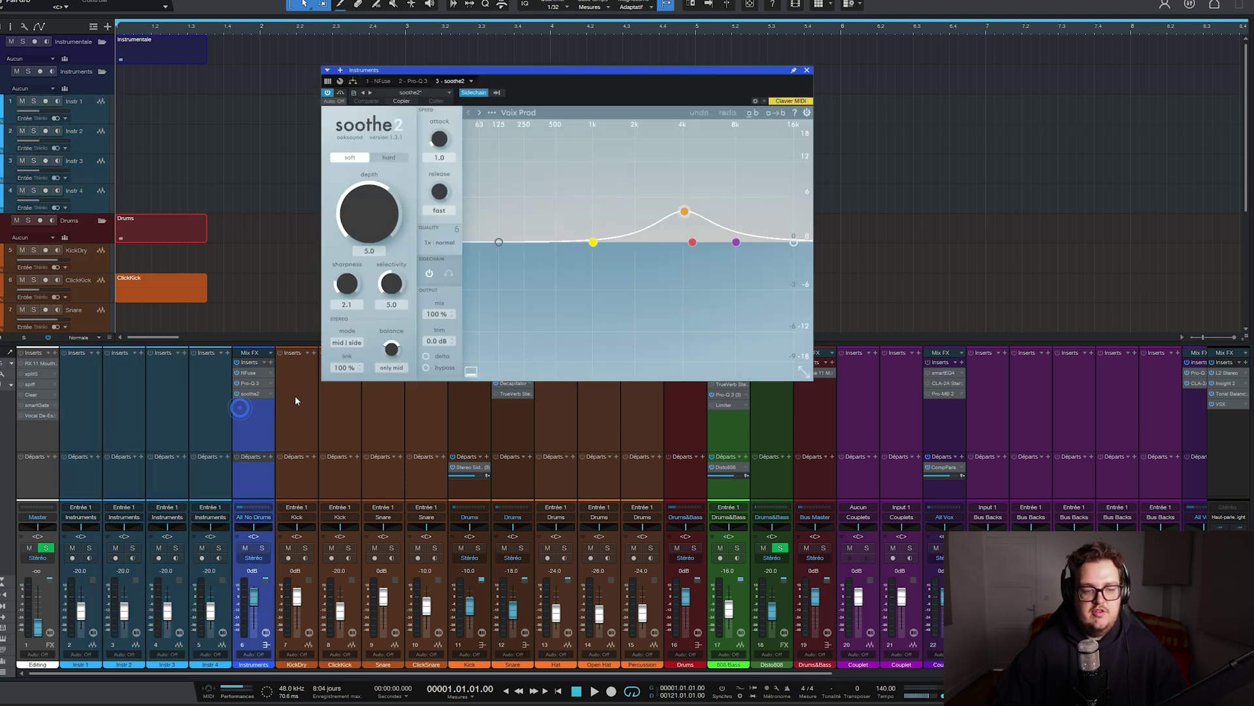
left_click(807, 70)
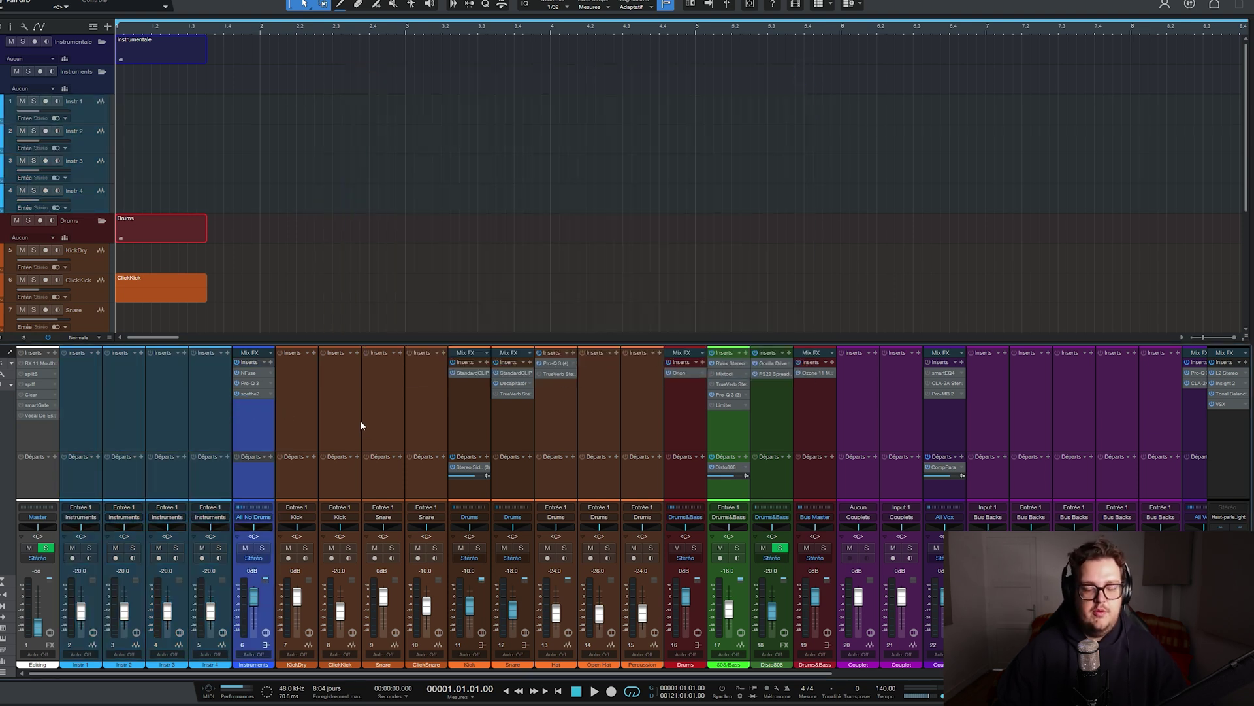
Step: Select the Kick bus among the drum channels, open its StandardCLIP plugin to view the settings, and close it
scroll(326, 297, "down", 4)
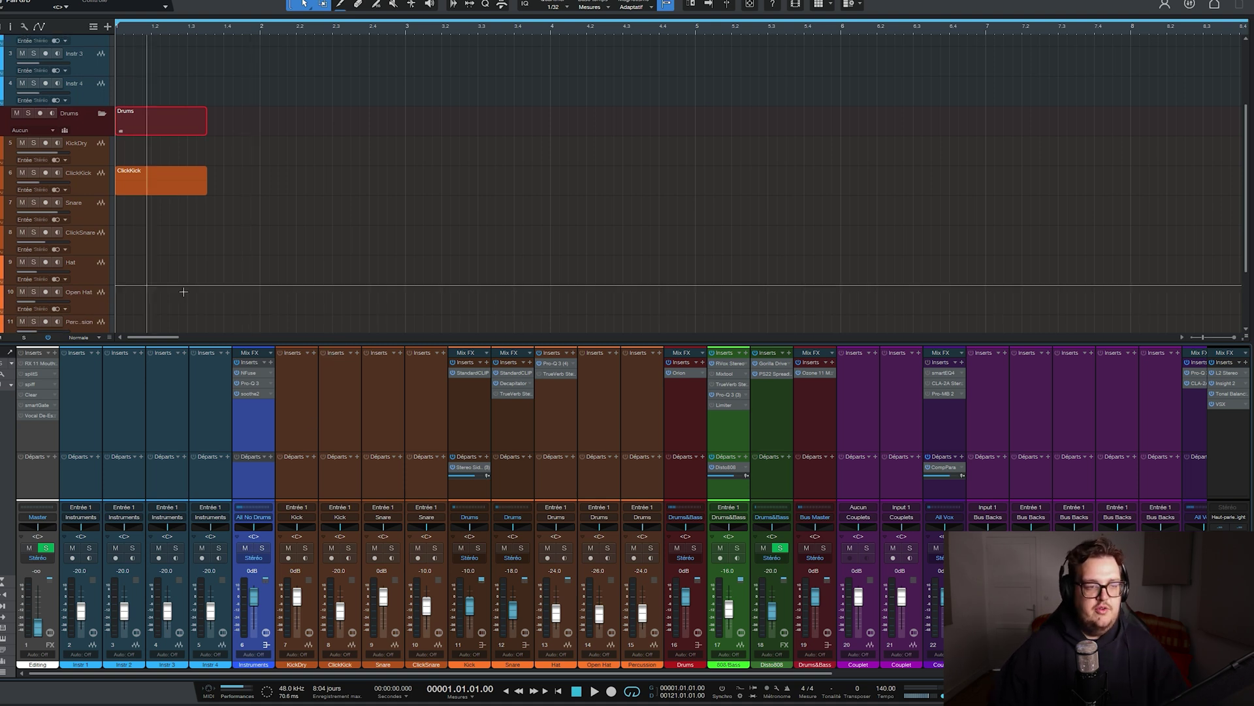
left_click(469, 422)
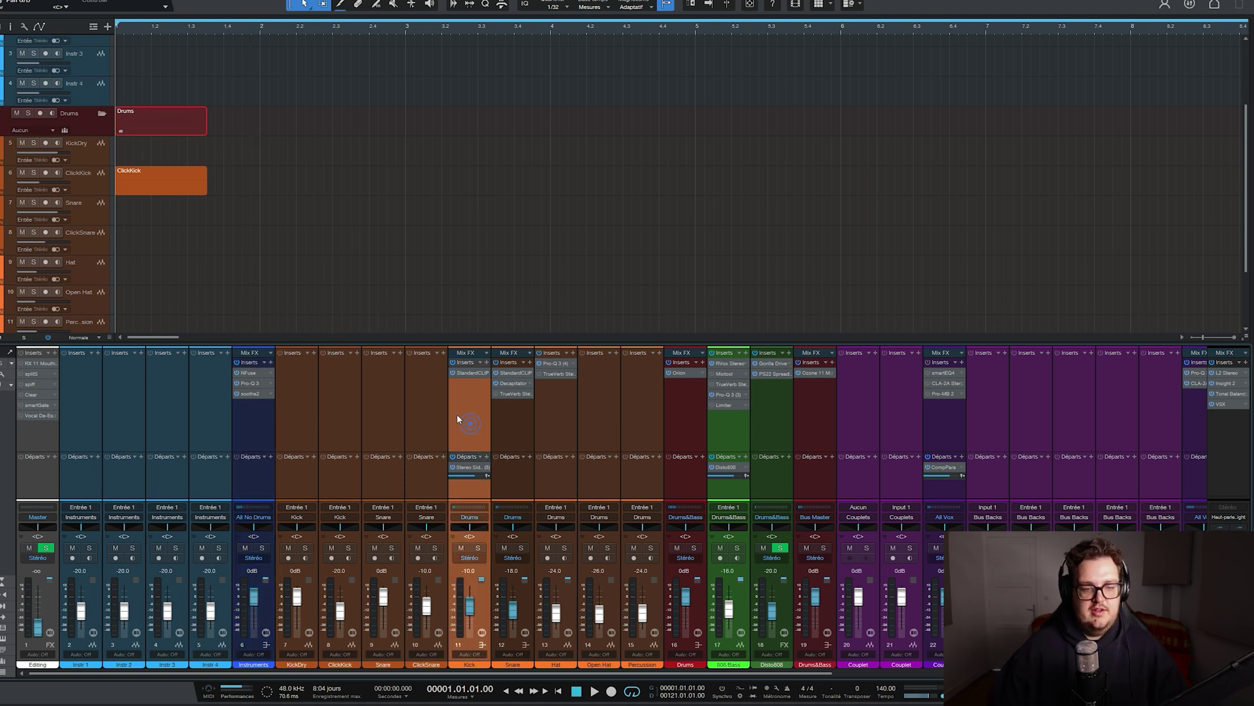
double_click(469, 374)
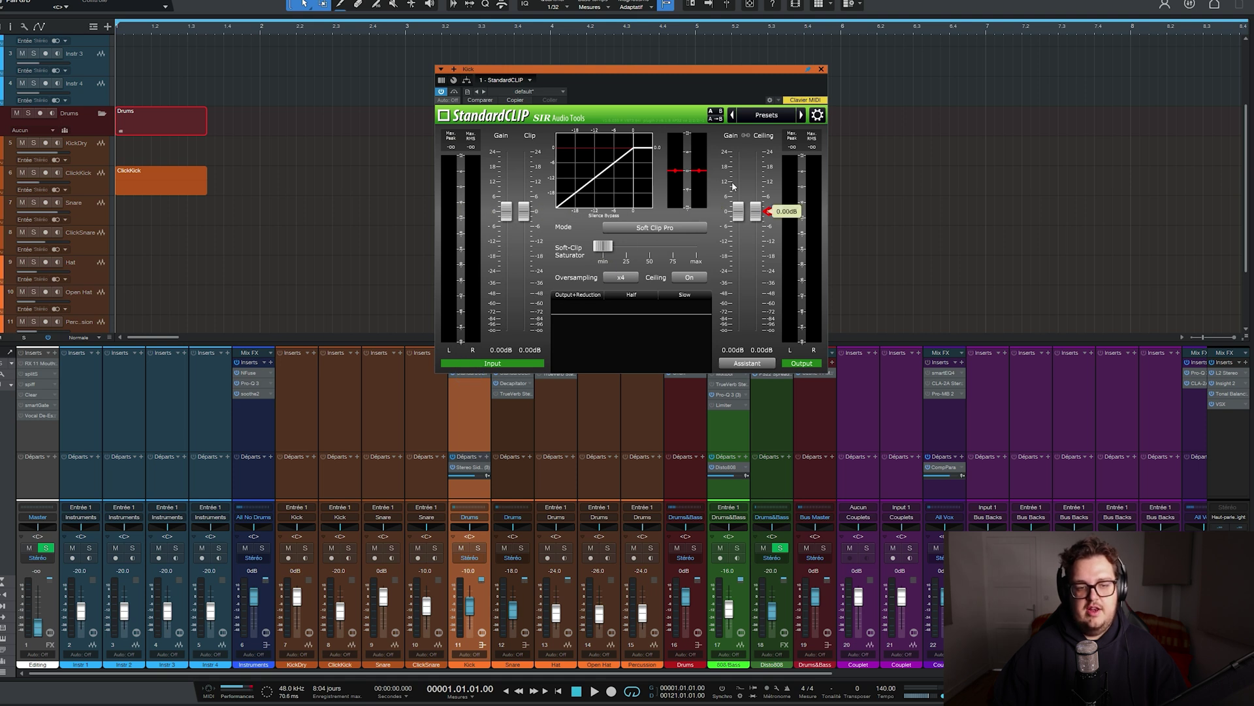
left_click(821, 68)
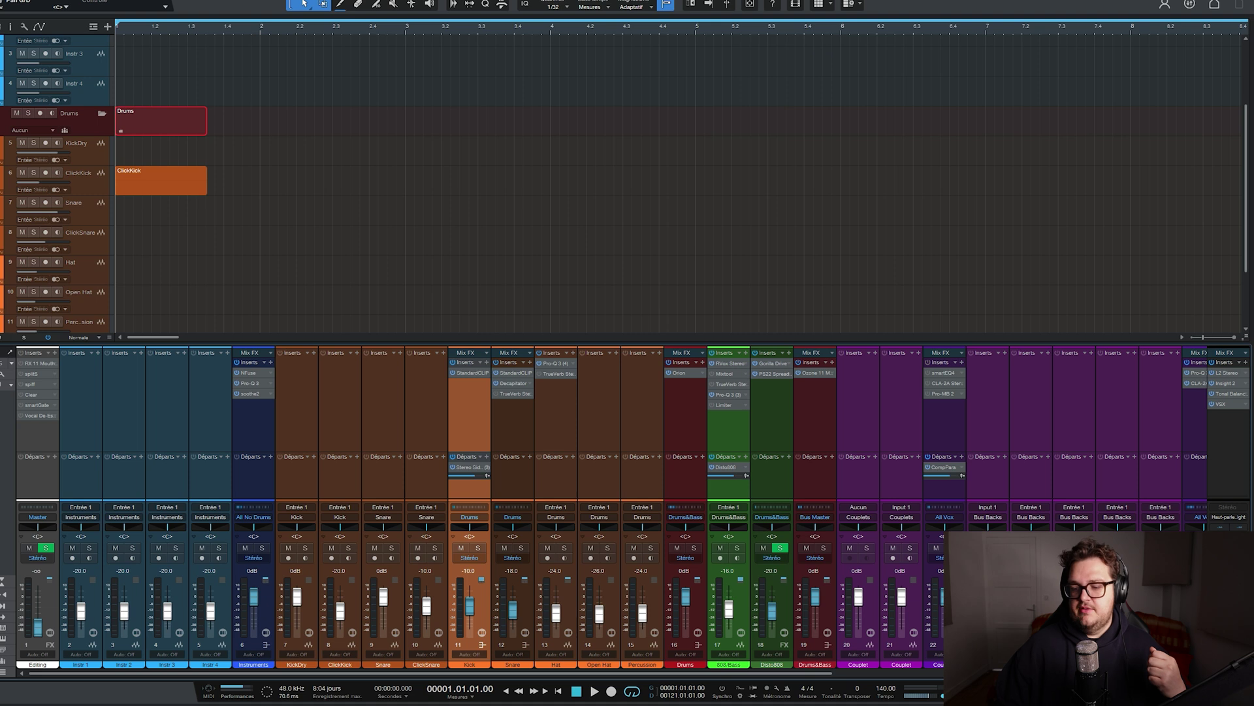
Step: Insert the Mixfield Kick 1 sample from the browser at the start of the KickDry track
key("F5")
left_click_drag(1077, 158, 135, 151)
key("F5")
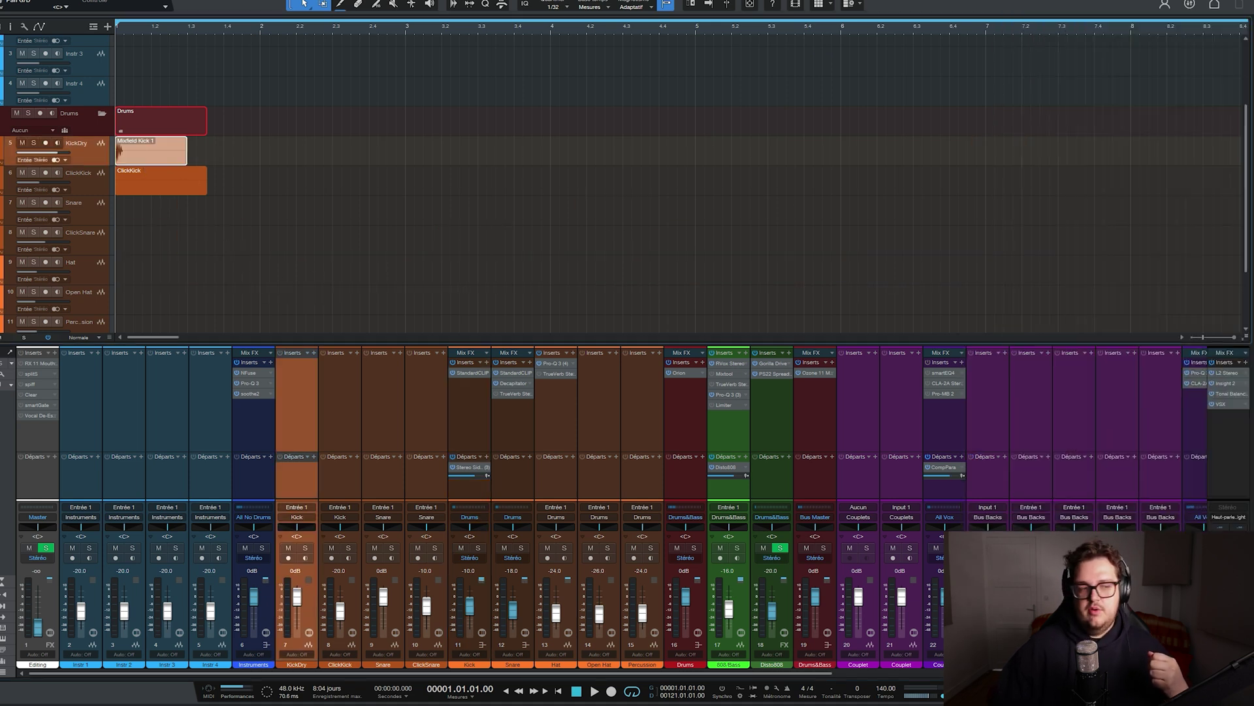
Step: With the inspector shown, trim the KickDry clip to end at beat 1.2 and solo the KickDry track
left_click(10, 26)
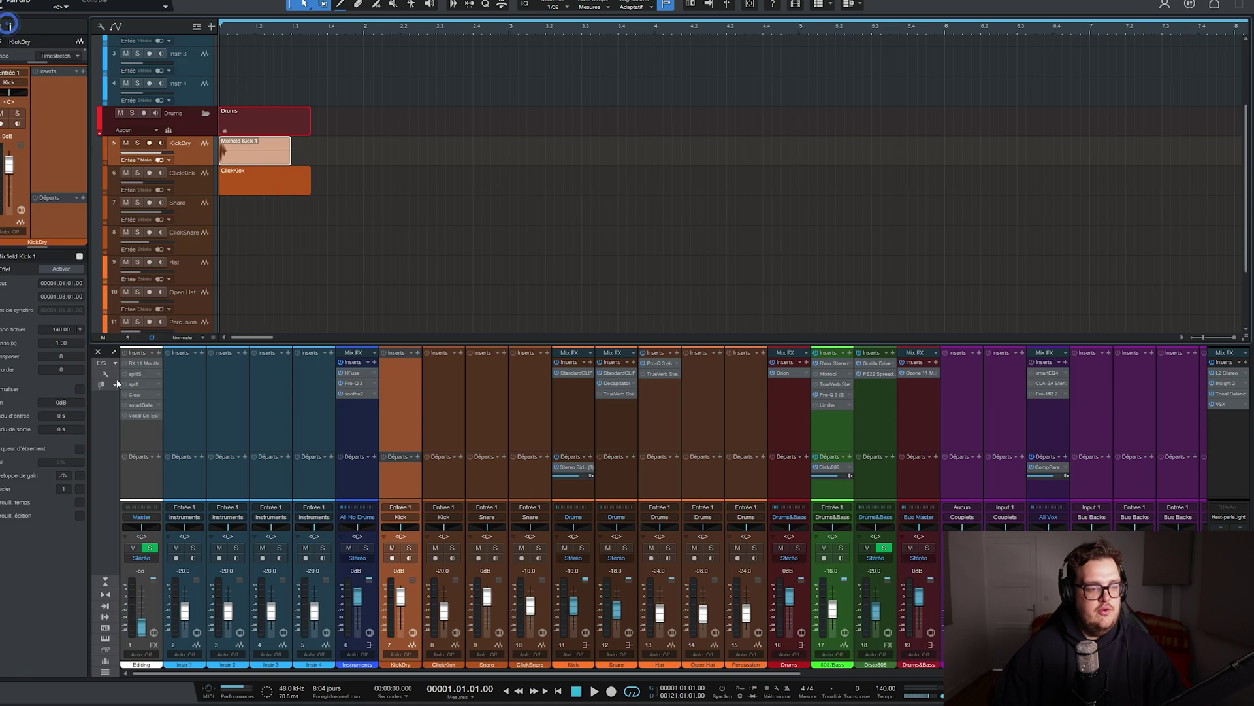
left_click_drag(291, 155, 254, 155)
left_click(137, 143)
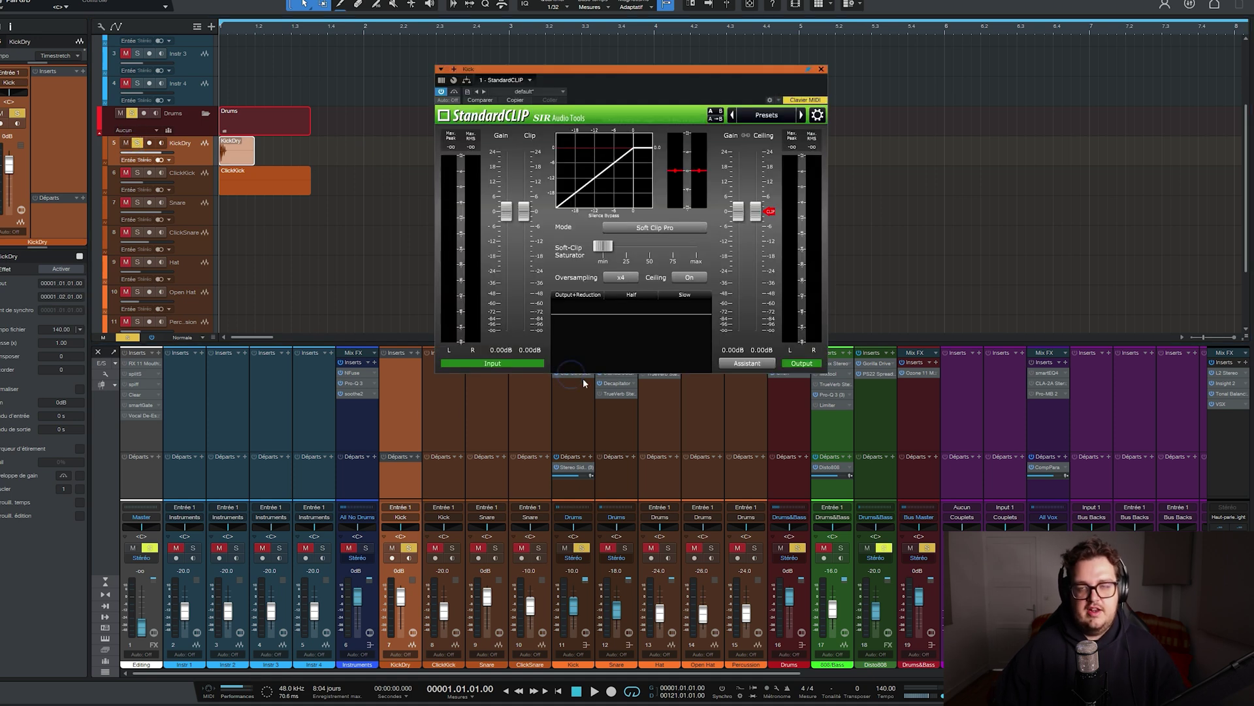
Step: Play the soloed KickDry clip repeatedly and examine its level in StandardCLIP on the Kick bus
key("space")
key("space")
key("space")
key("space")
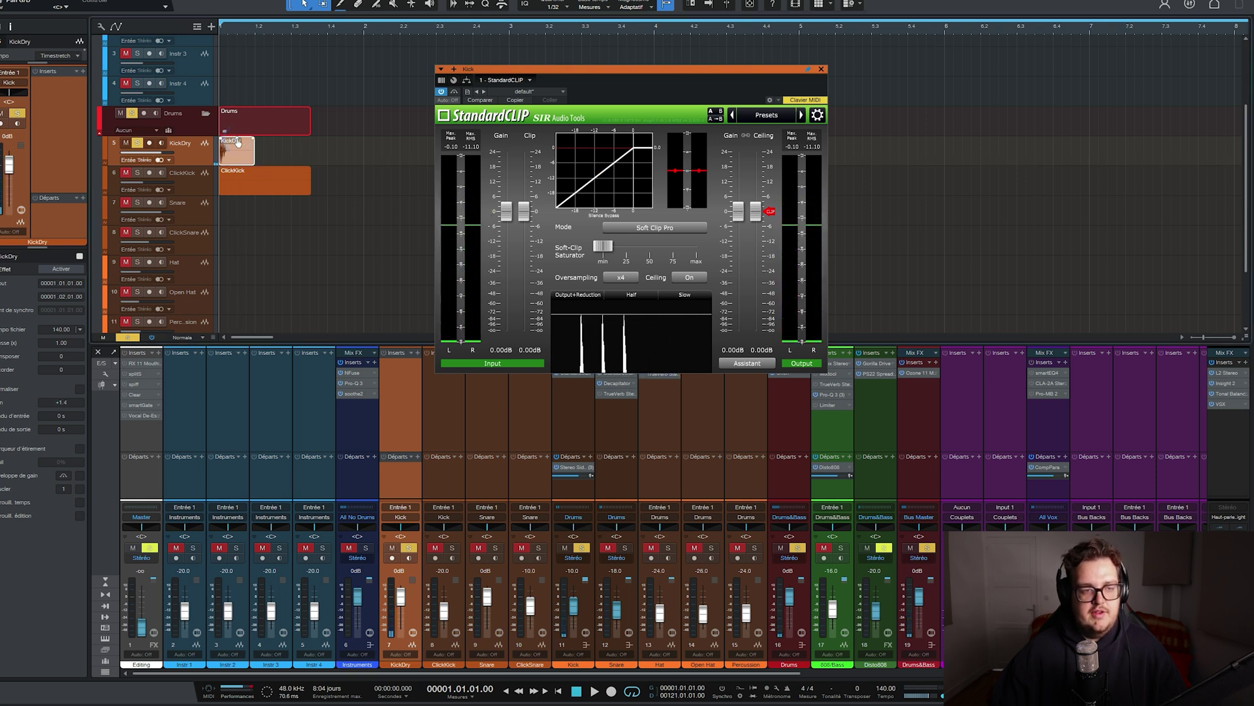
key("space")
key("space")
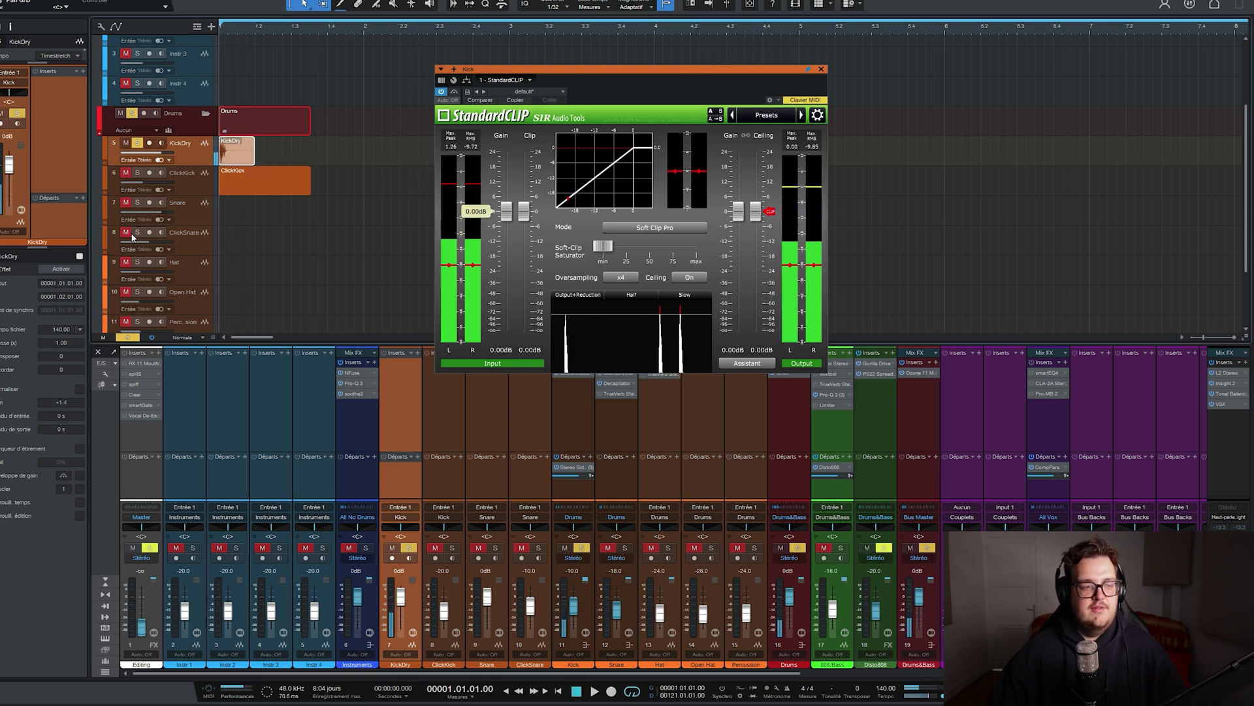
Step: Normalize the KickDry clip and play it through StandardCLIP, closing the plugin window
left_click(79, 389)
left_click(236, 157)
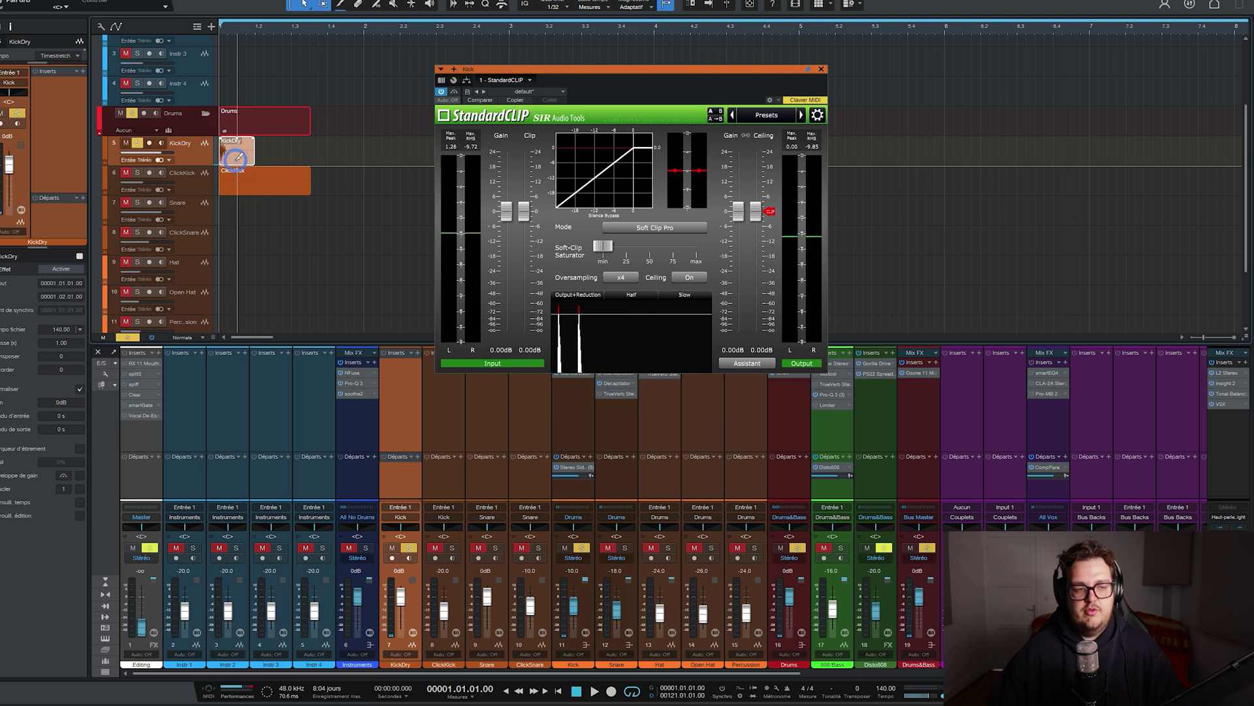
key("space")
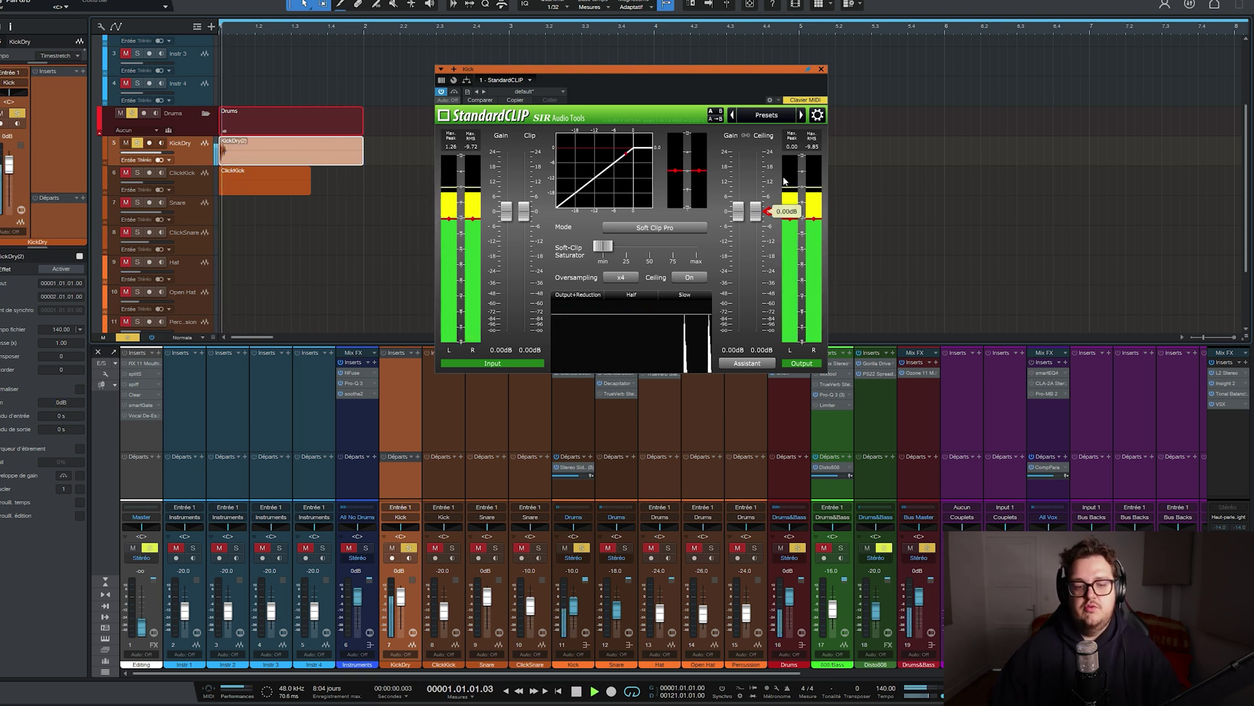
left_click(821, 69)
key("space")
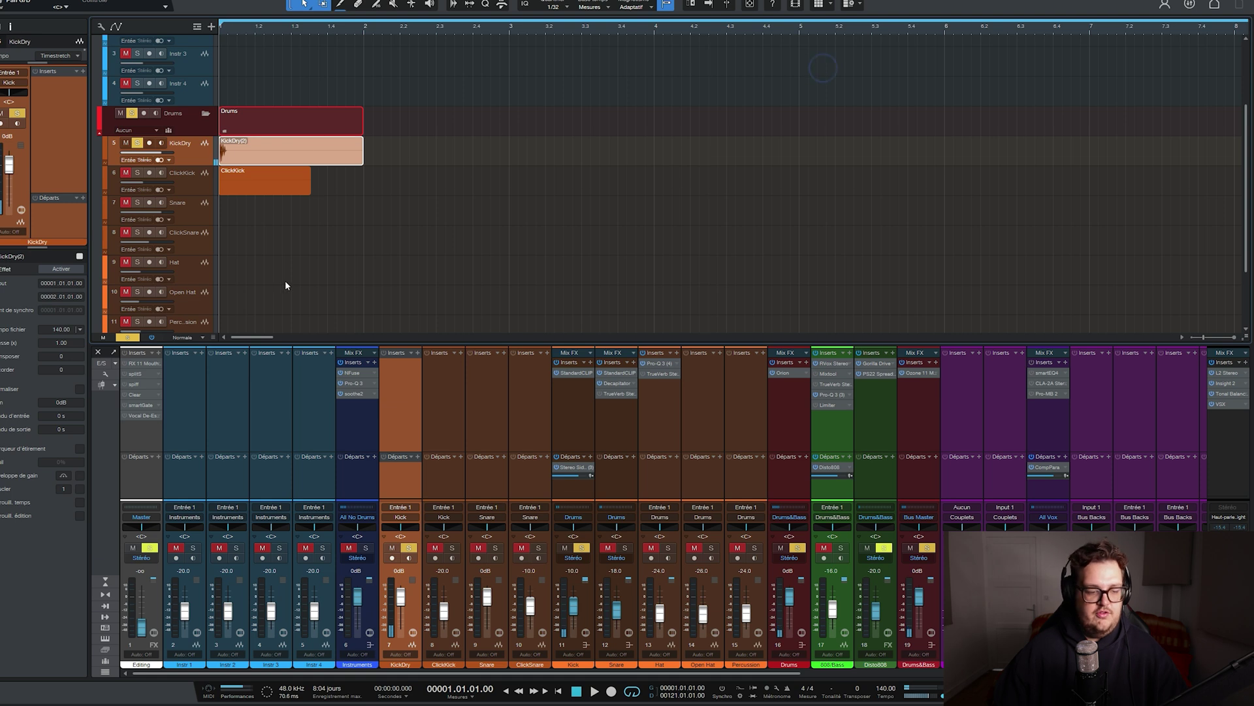
Step: Isolate the ClickKick track by soloing it without KickDry, and play it from the start
left_click(126, 142)
scroll(221, 26, "up", 5)
left_click(222, 28)
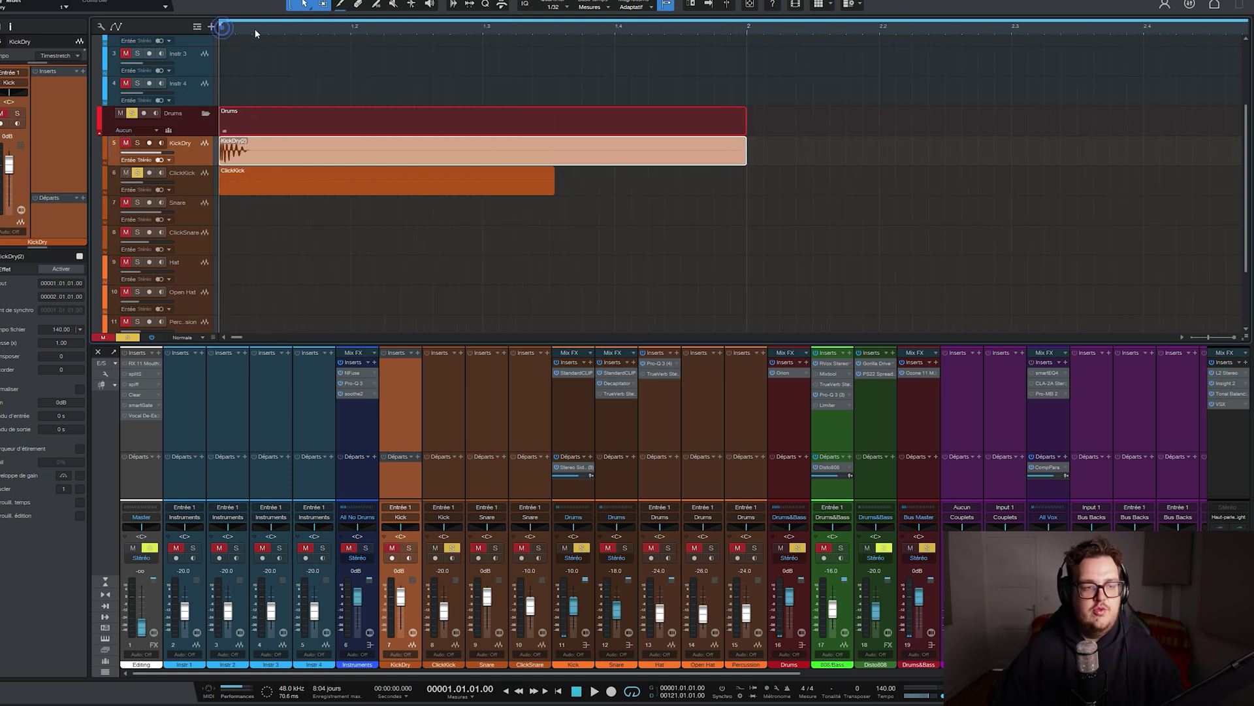
scroll(247, 28, "up", 5)
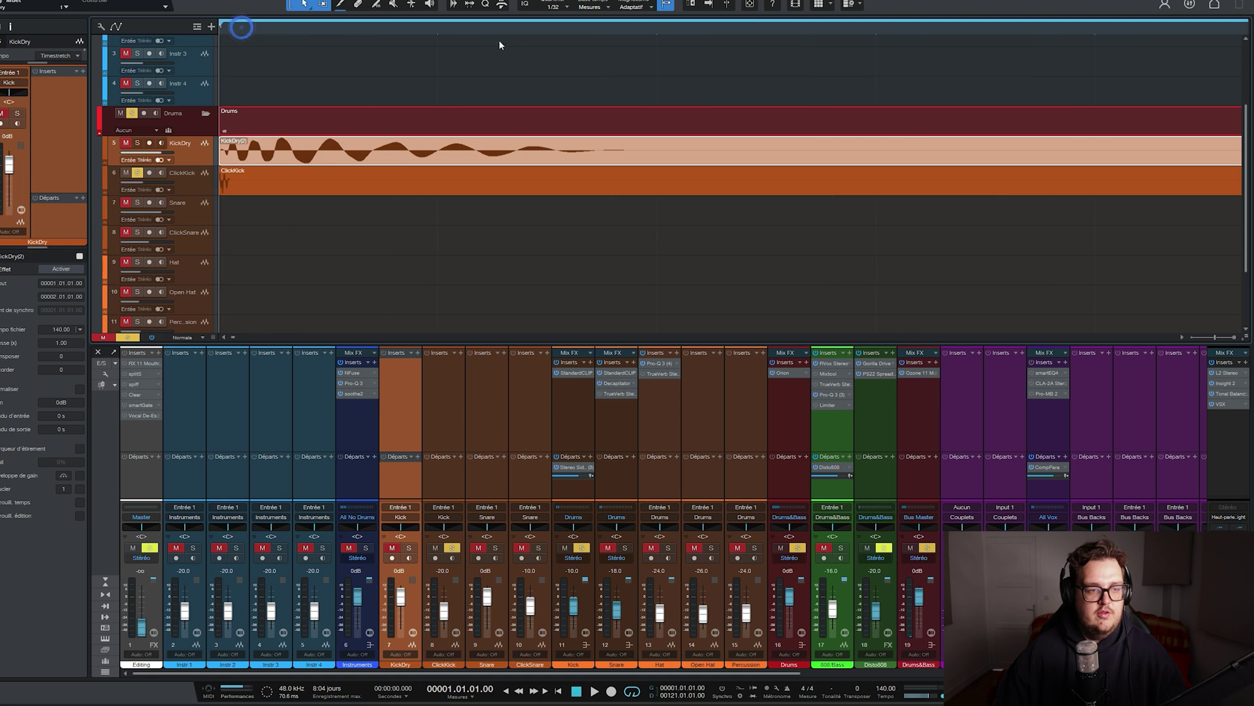
key("space")
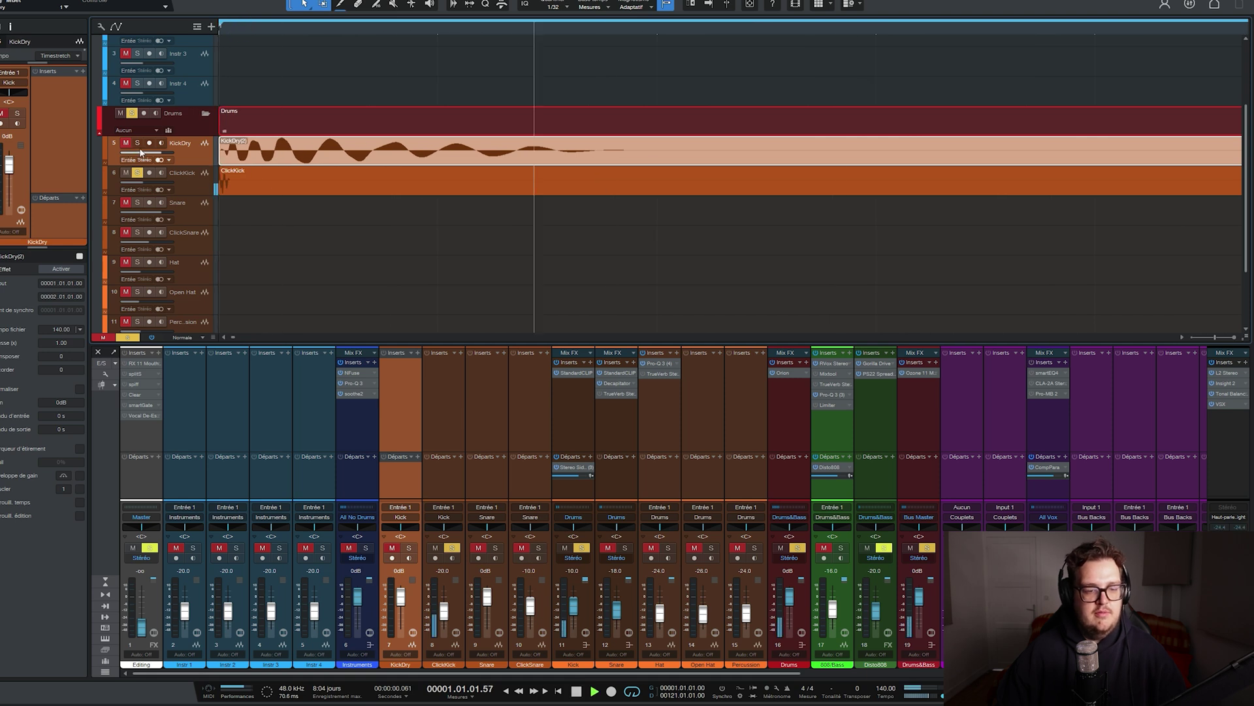
key("space")
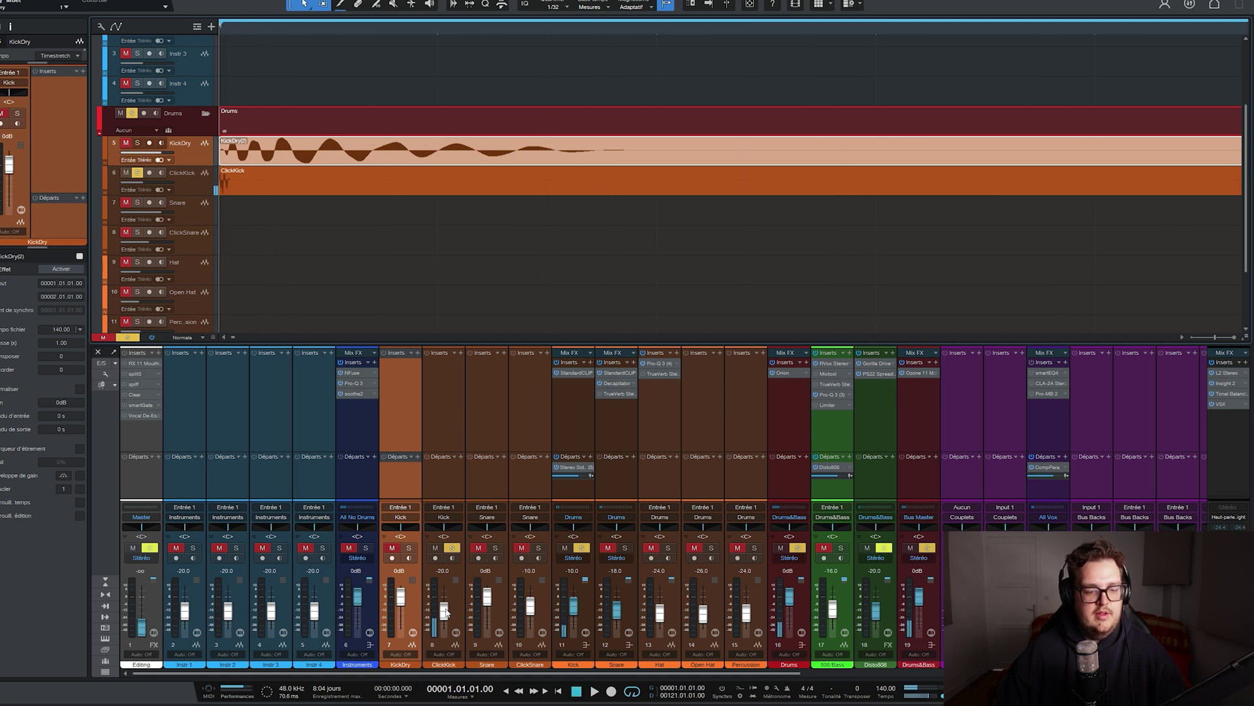
Step: Raise the ClickKick fader to -7.5 dB and play the click again
scroll(445, 610, "up", 2)
key("space")
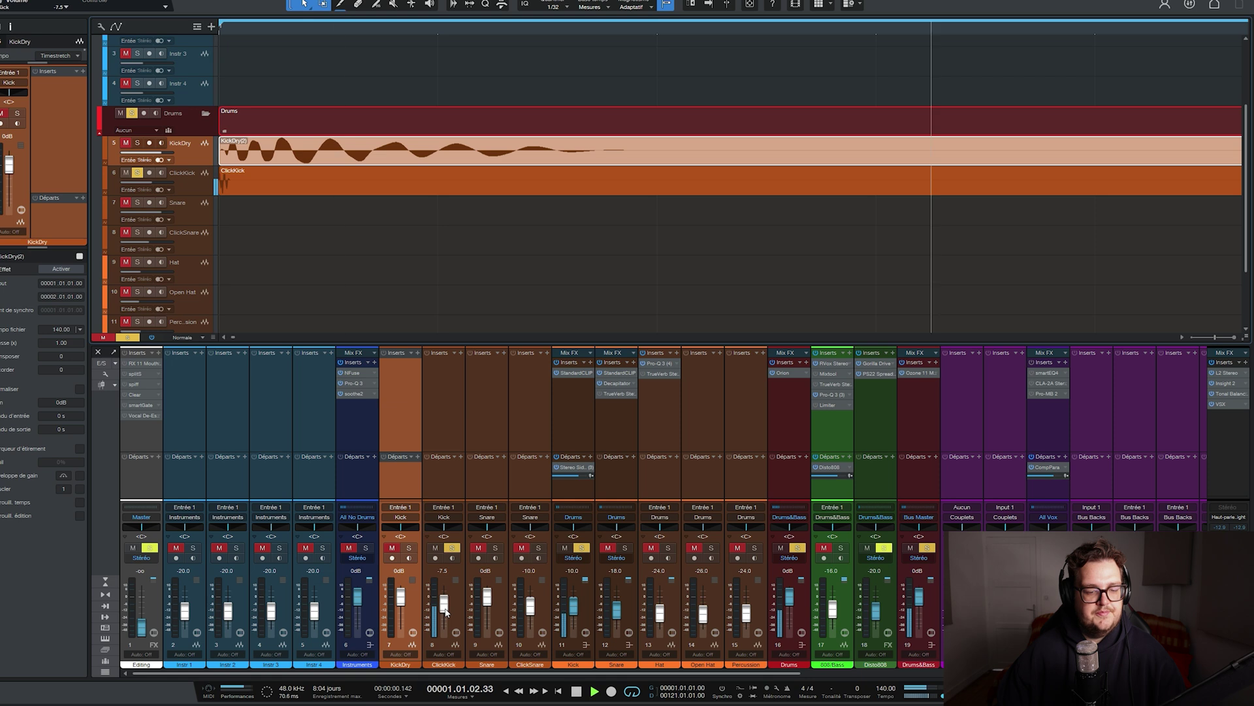
key("space")
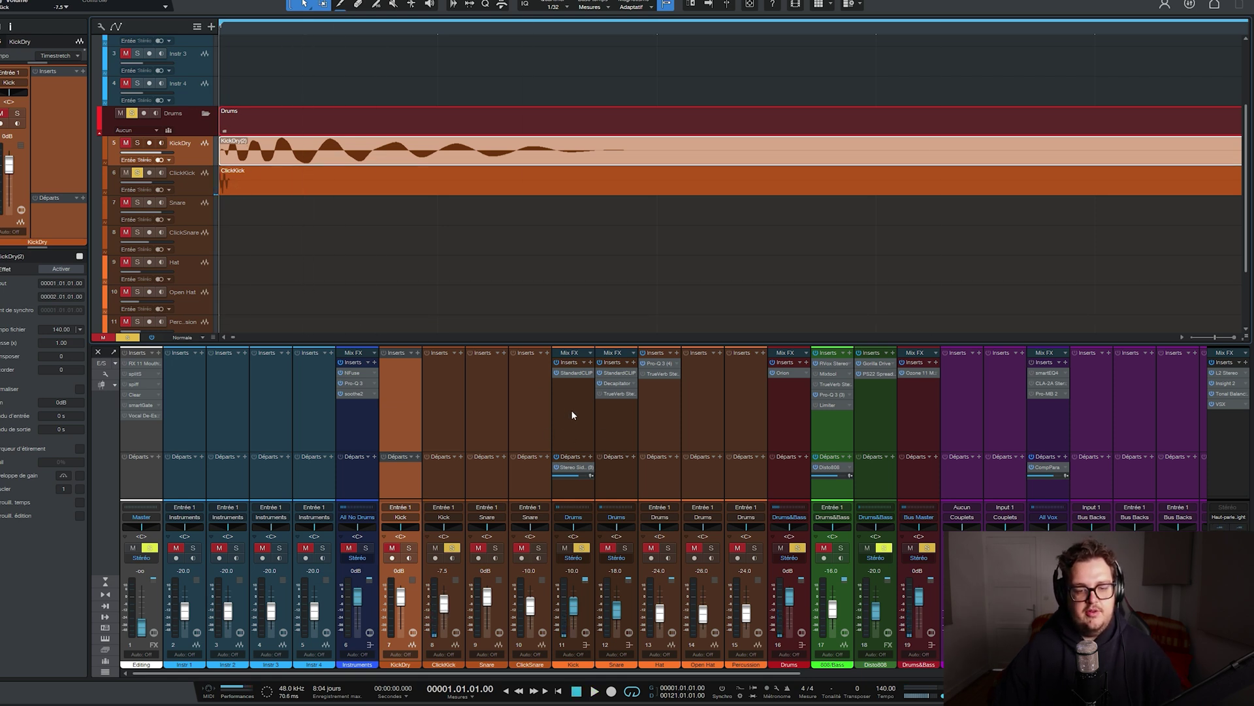
Step: Solo KickDry alongside ClickKick, and open StandardCLIP on the Kick bus that both tracks feed
key("s")
key("m")
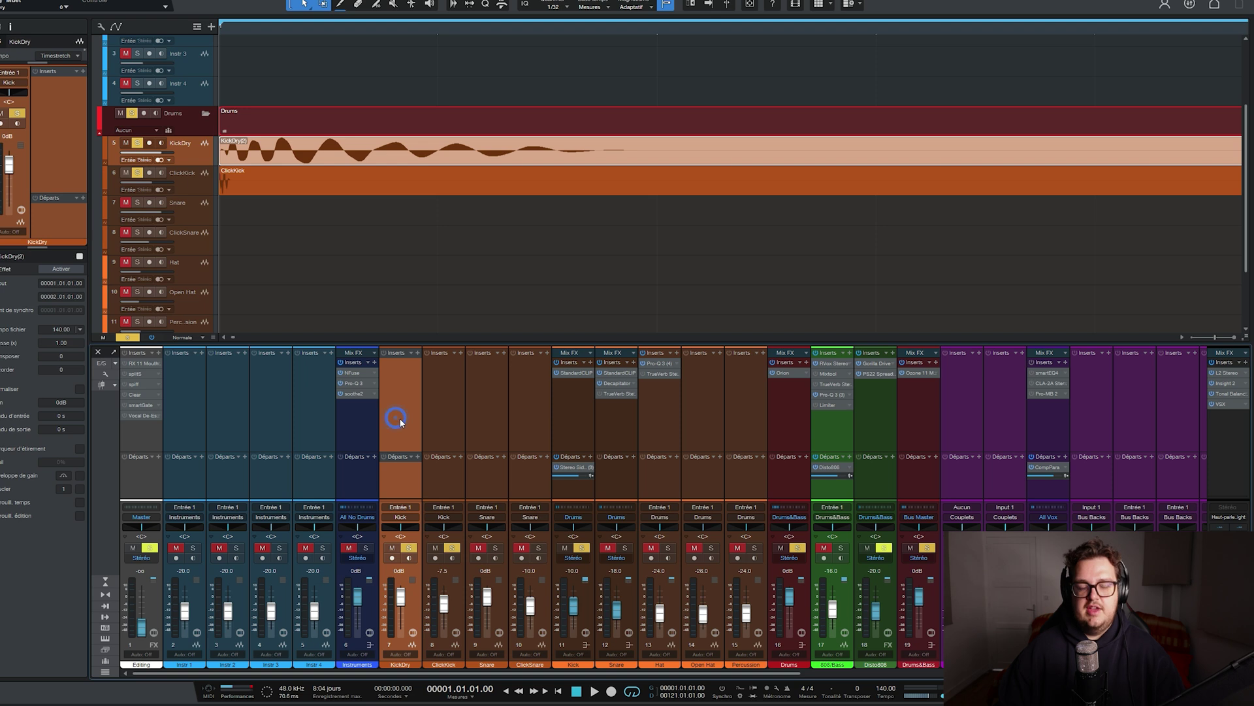
left_click(446, 412)
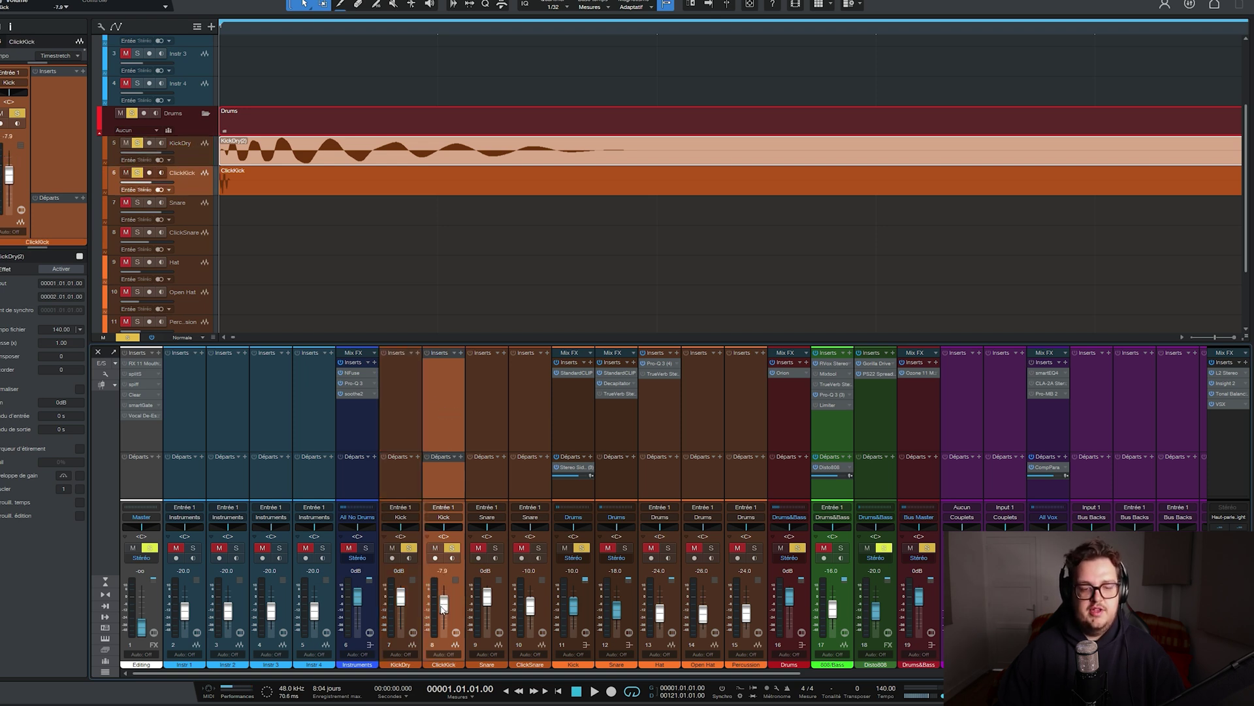
left_click(560, 406)
left_click(572, 374)
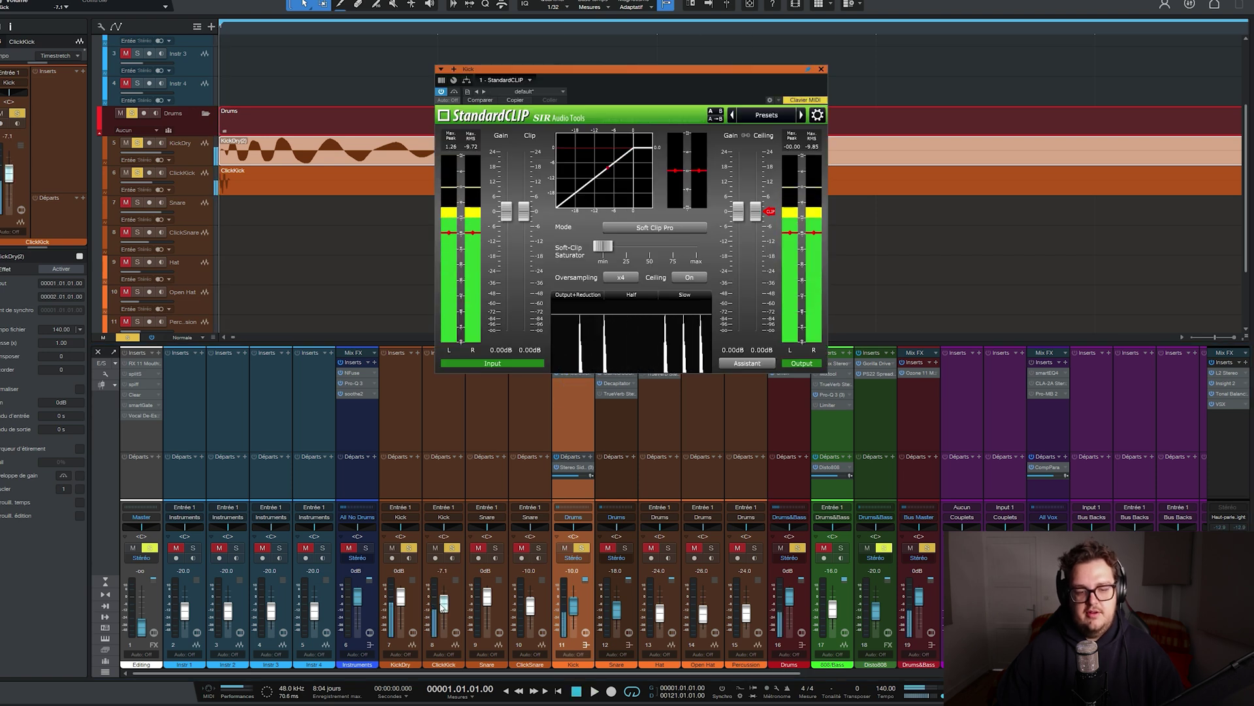
Step: Raise the ClickKick fader to -1.3 dB to blend it with the kick, and lower it back to -10 dB
left_click_drag(444, 614, 441, 608)
scroll(441, 608, "down", 5)
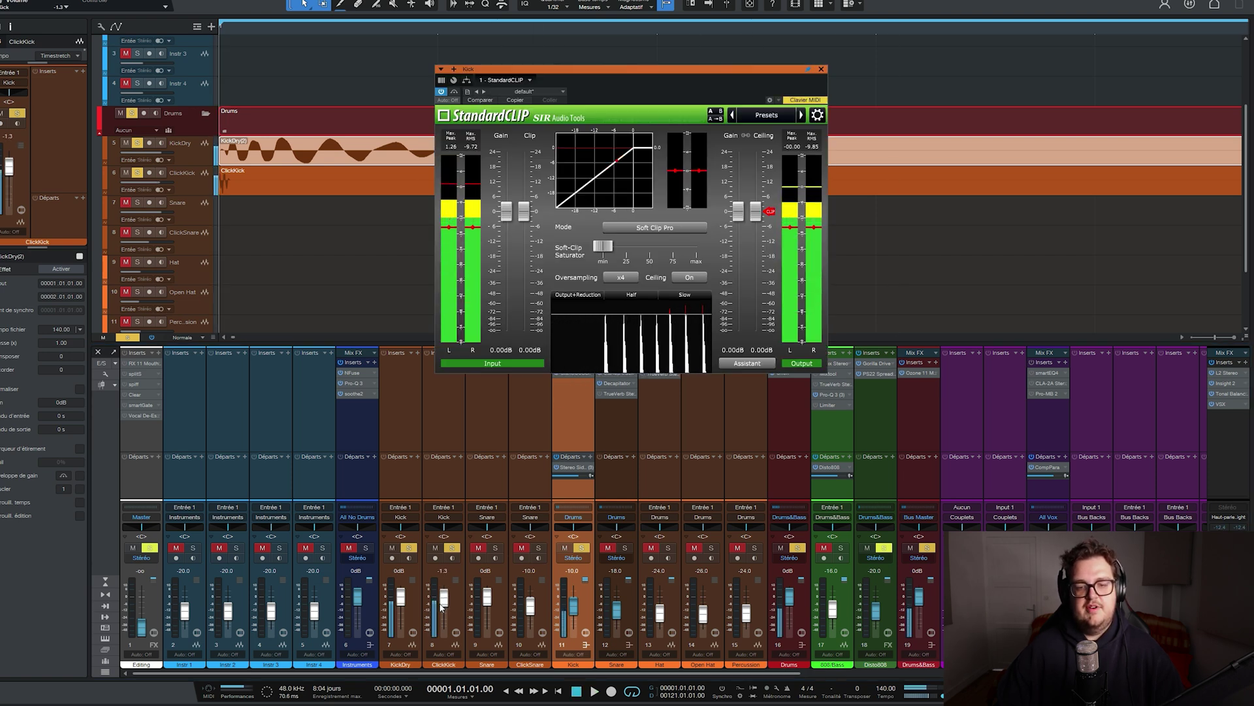
scroll(441, 607, "down", 2)
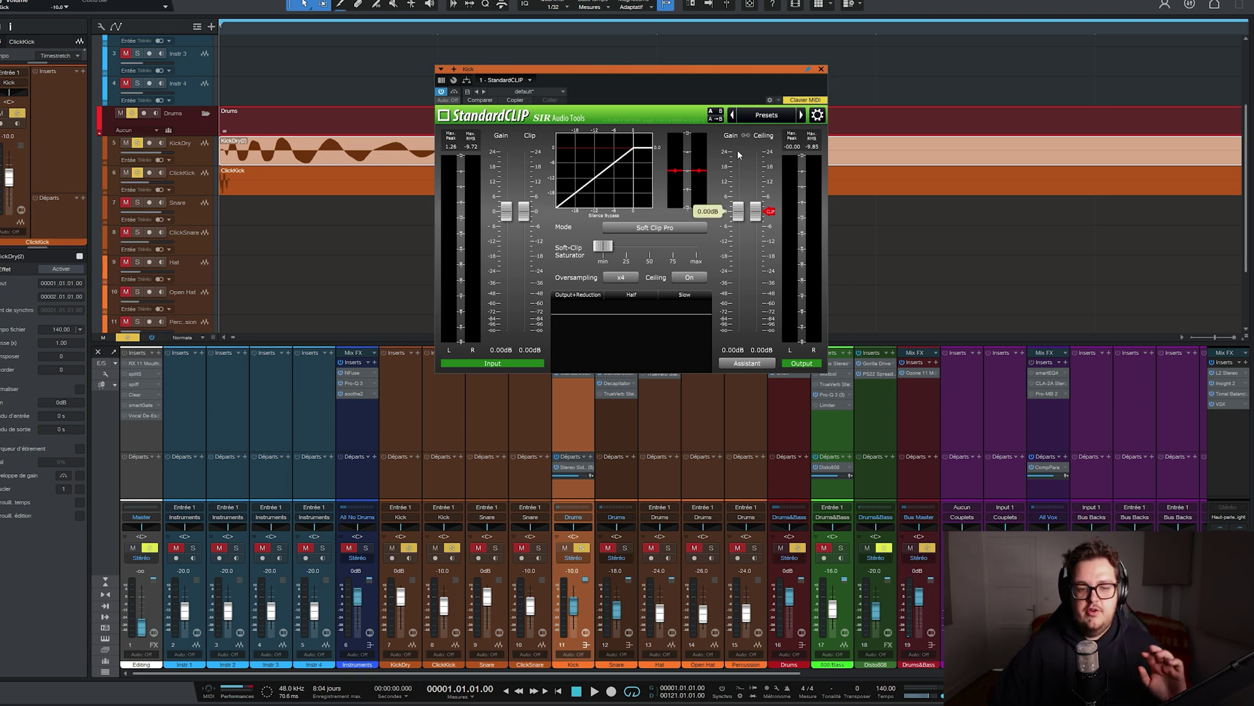
Step: Play the kick with ClickKick muted and unmuted to compare how the added click drives StandardCLIP on the Kick bus
left_click(434, 544)
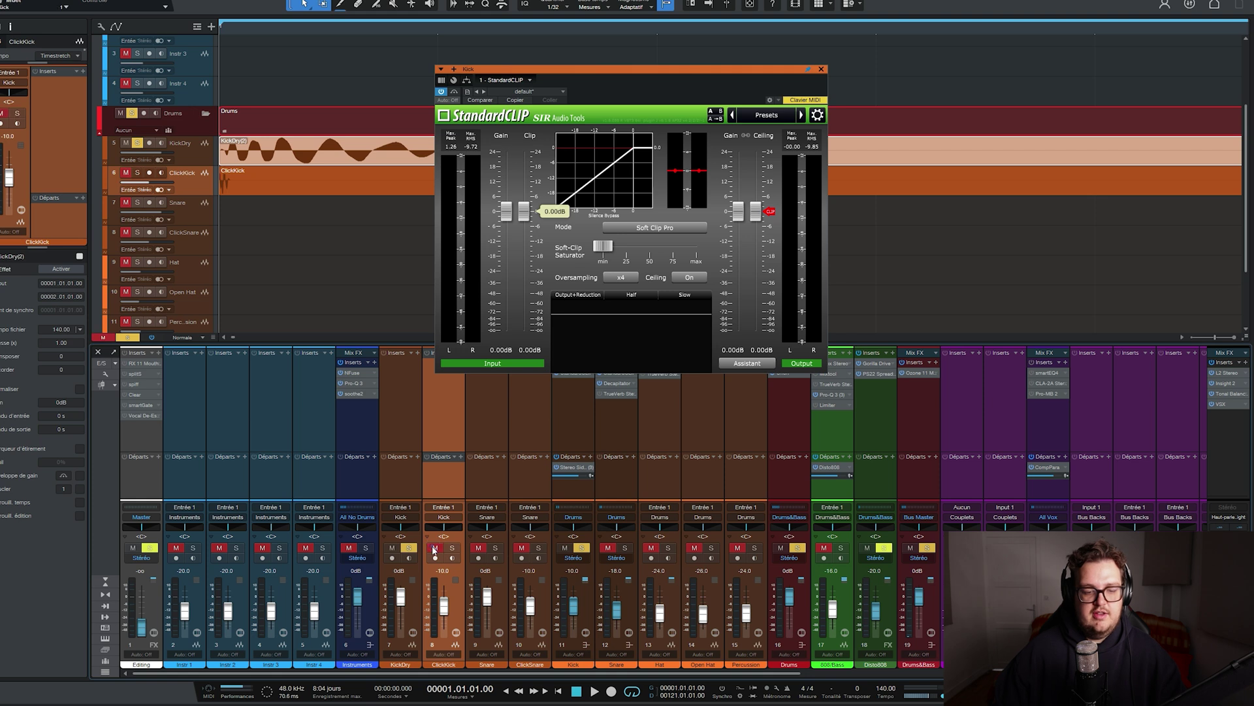
key("space")
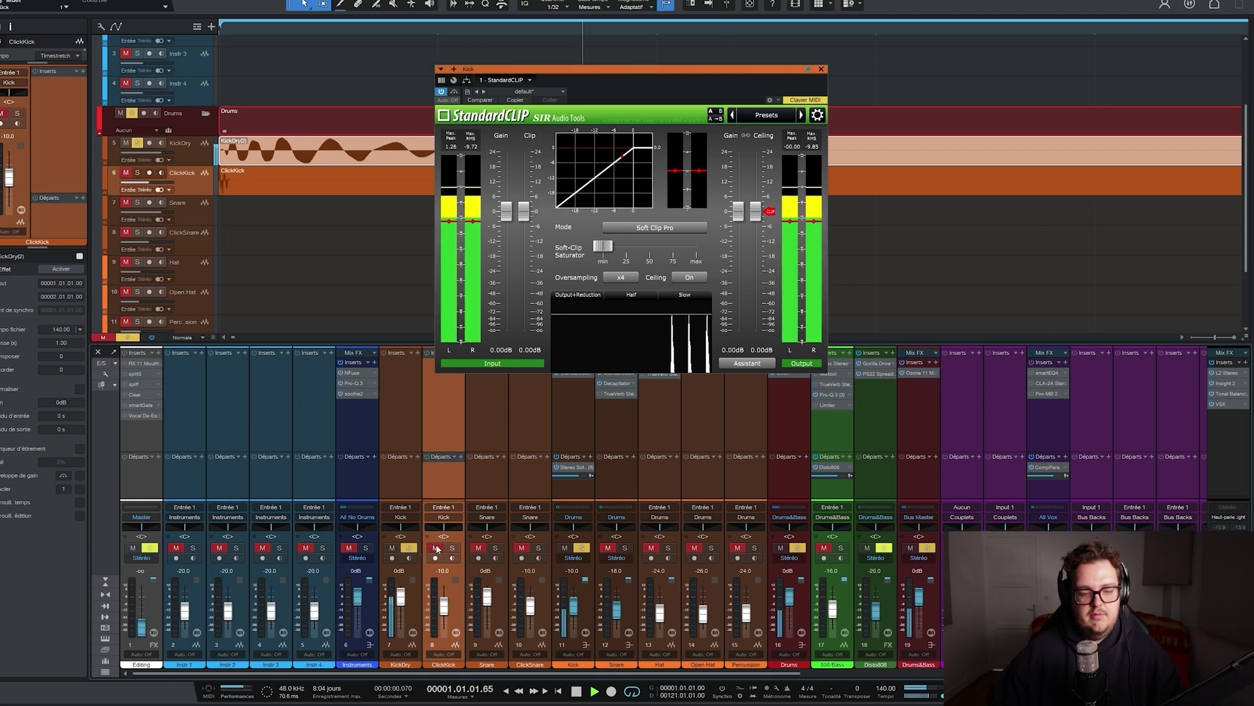
key("s")
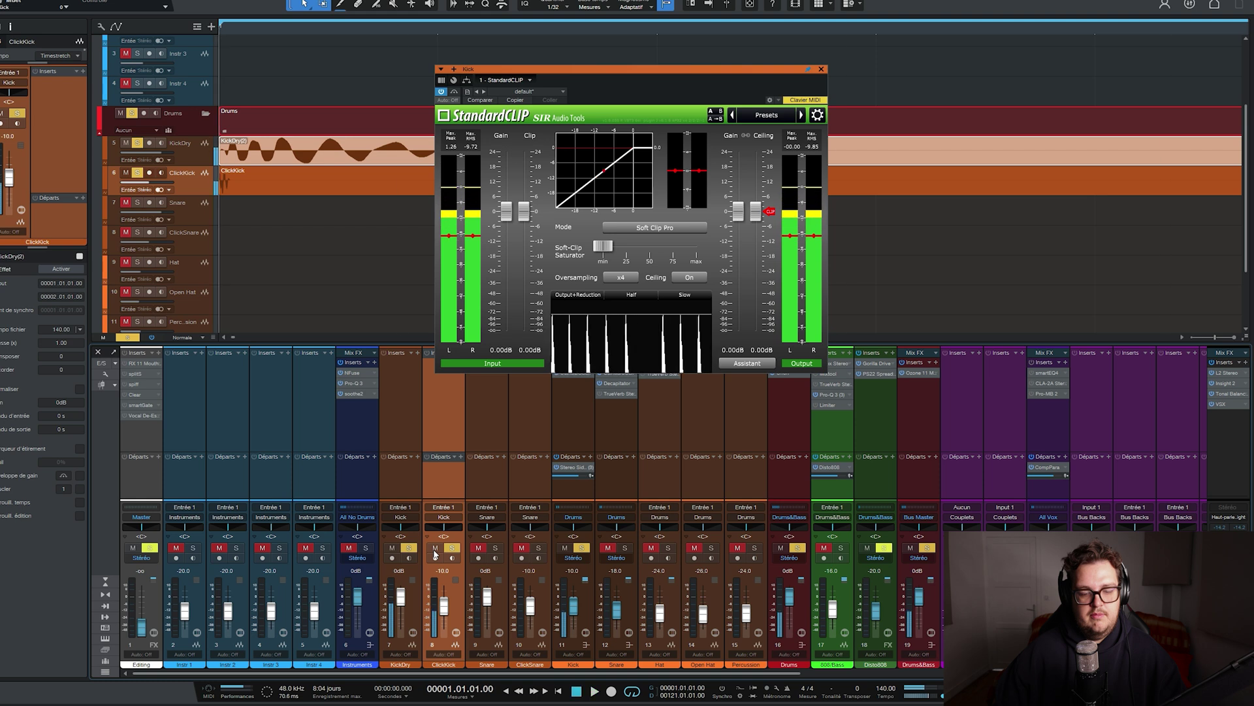
key("space")
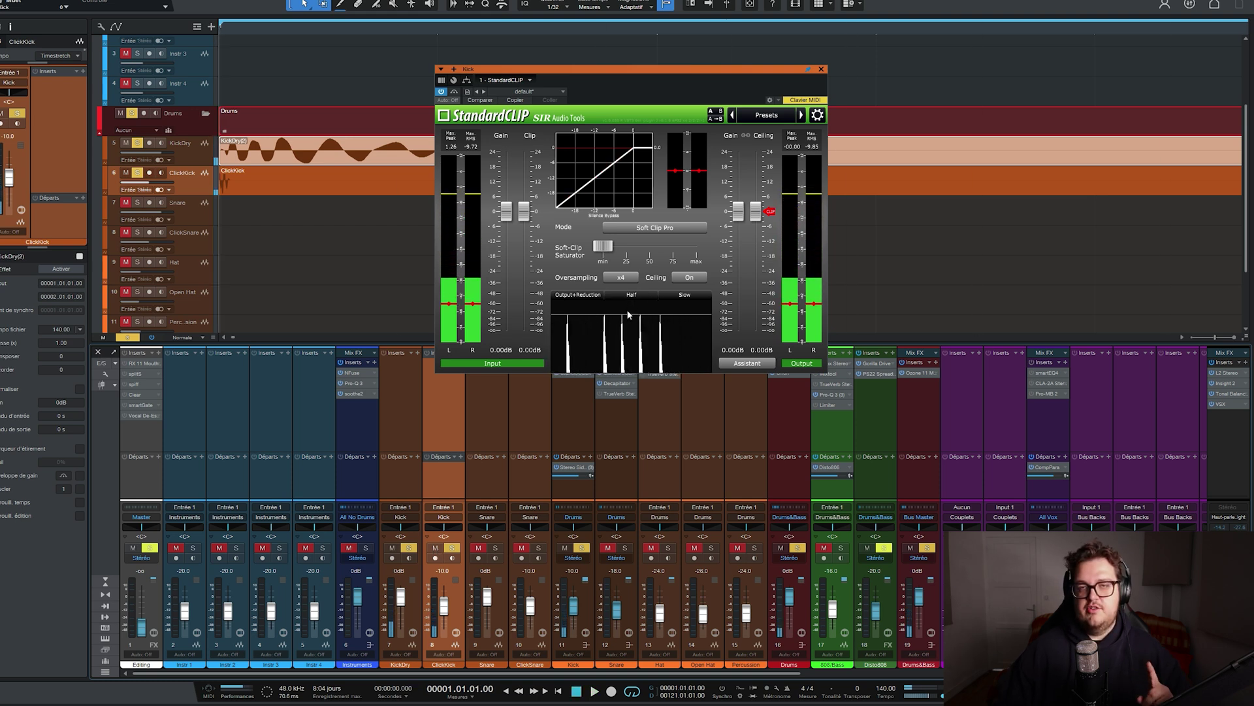
left_click(435, 547)
left_click(436, 548)
left_click(452, 547)
key("space")
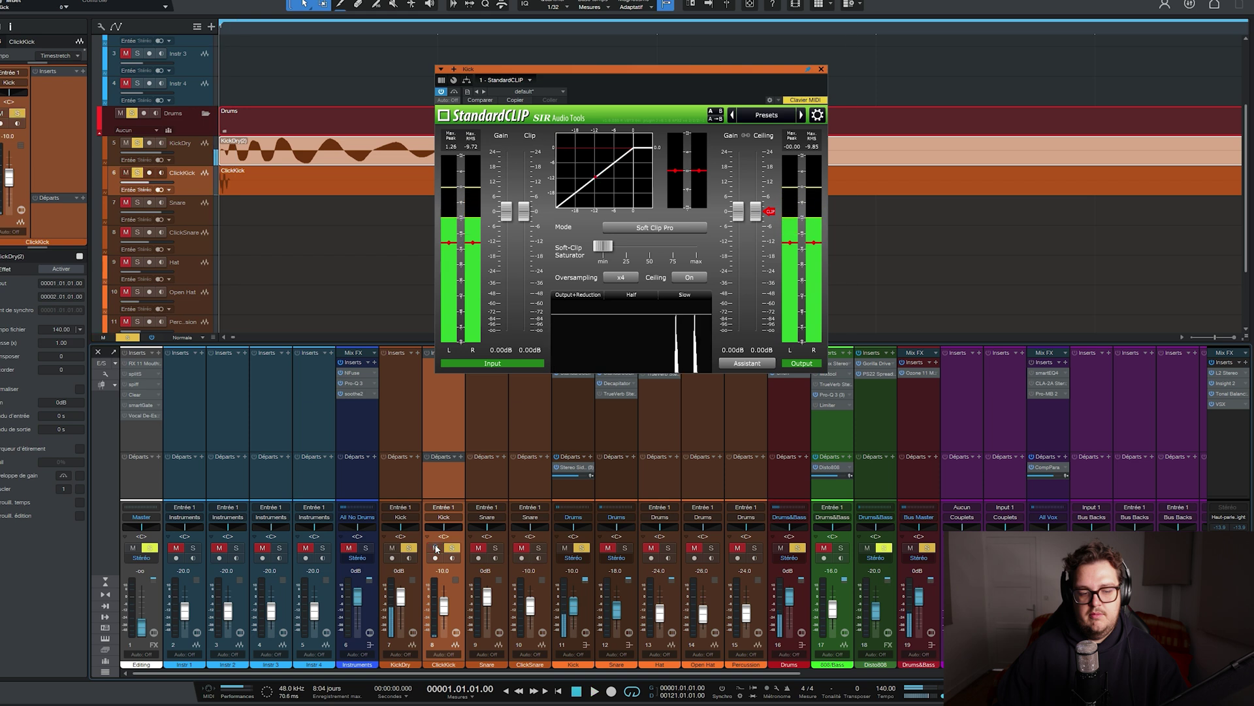
Step: Raise the ClickKick fader to -2.5 dB and play the kick with and without the click
scroll(445, 616, "up", 5)
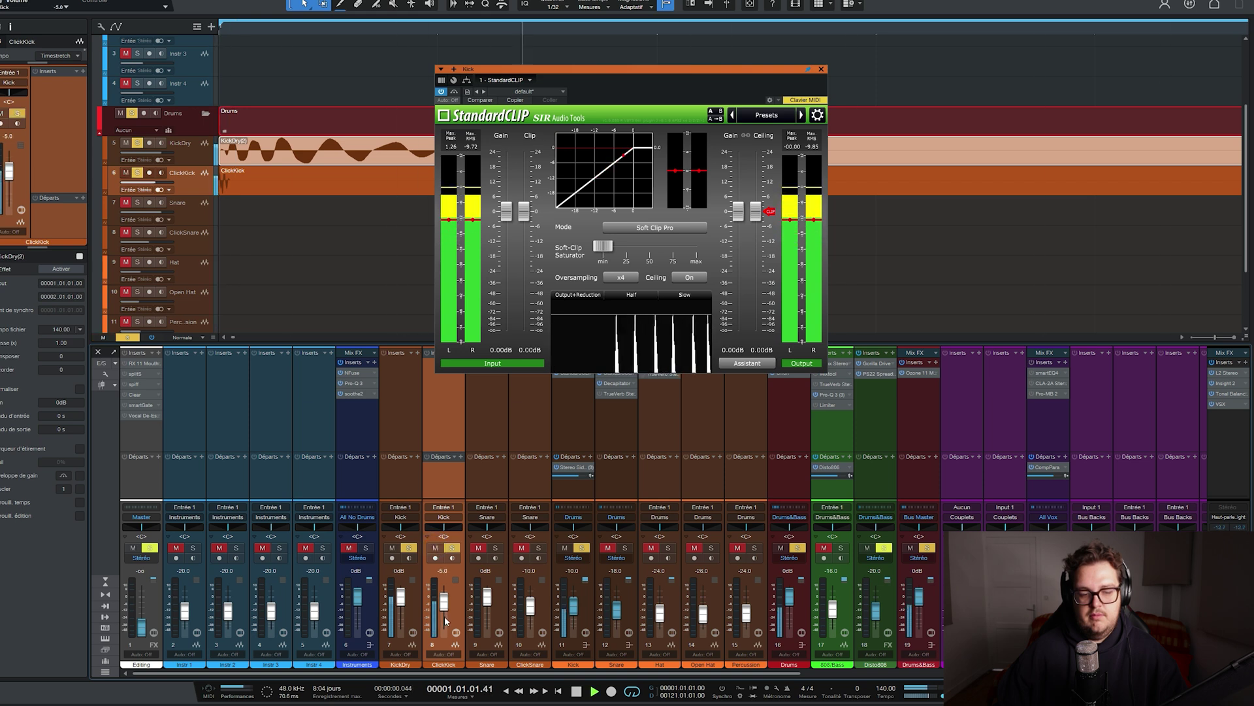
scroll(444, 617, "up", 3)
key("space")
key("space")
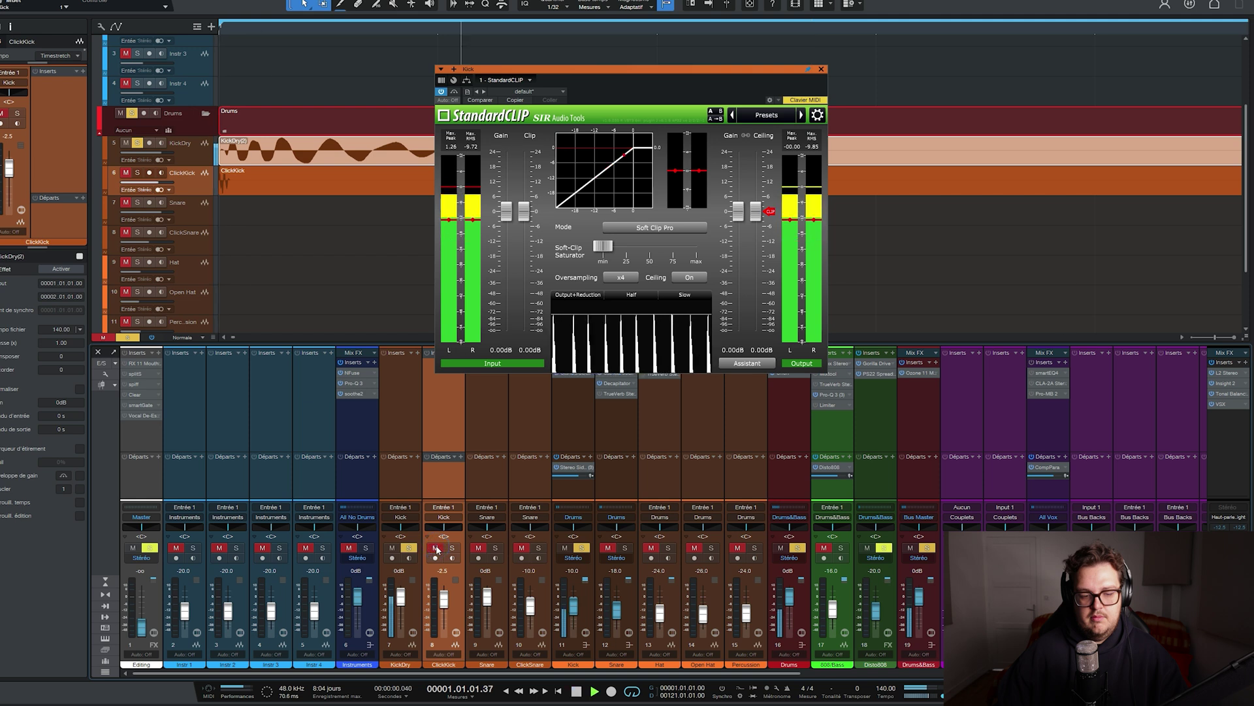
Step: Lower the ClickKick fader to -20 dB and compare the kick with ClickKick muted and unmuted
scroll(442, 602, "down", 10)
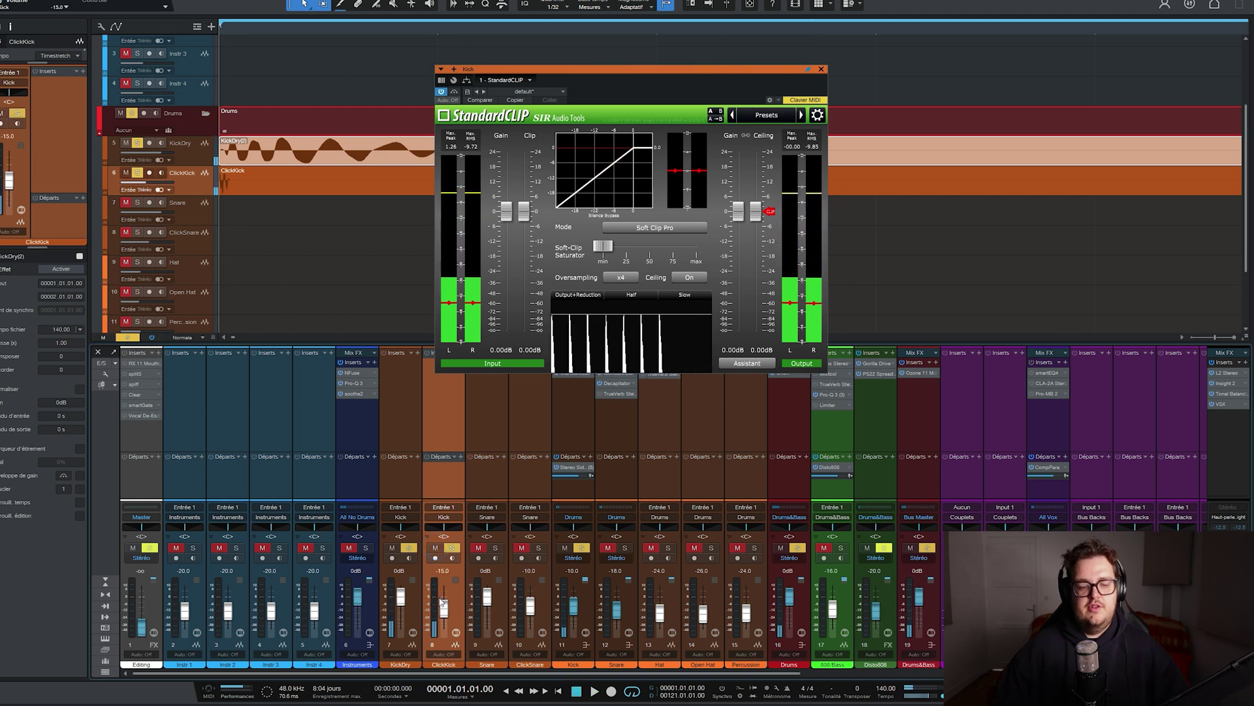
key("space")
scroll(442, 601, "down", 1)
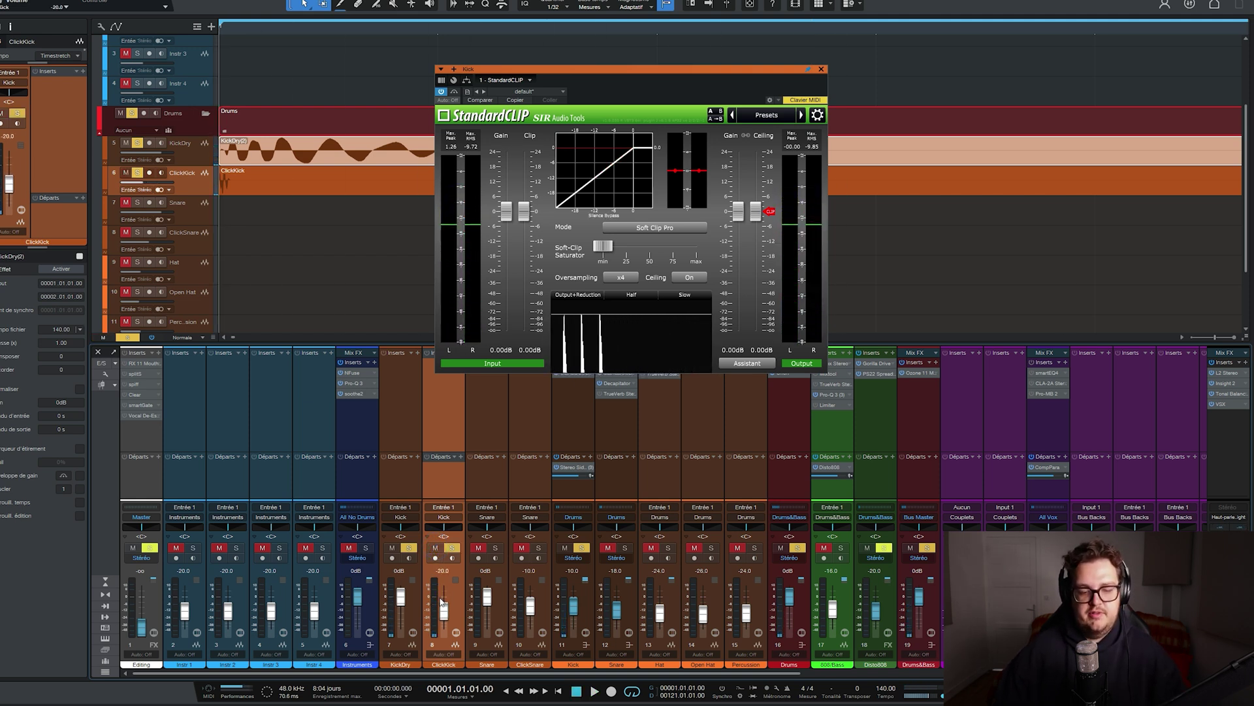
key("space")
left_click(435, 548)
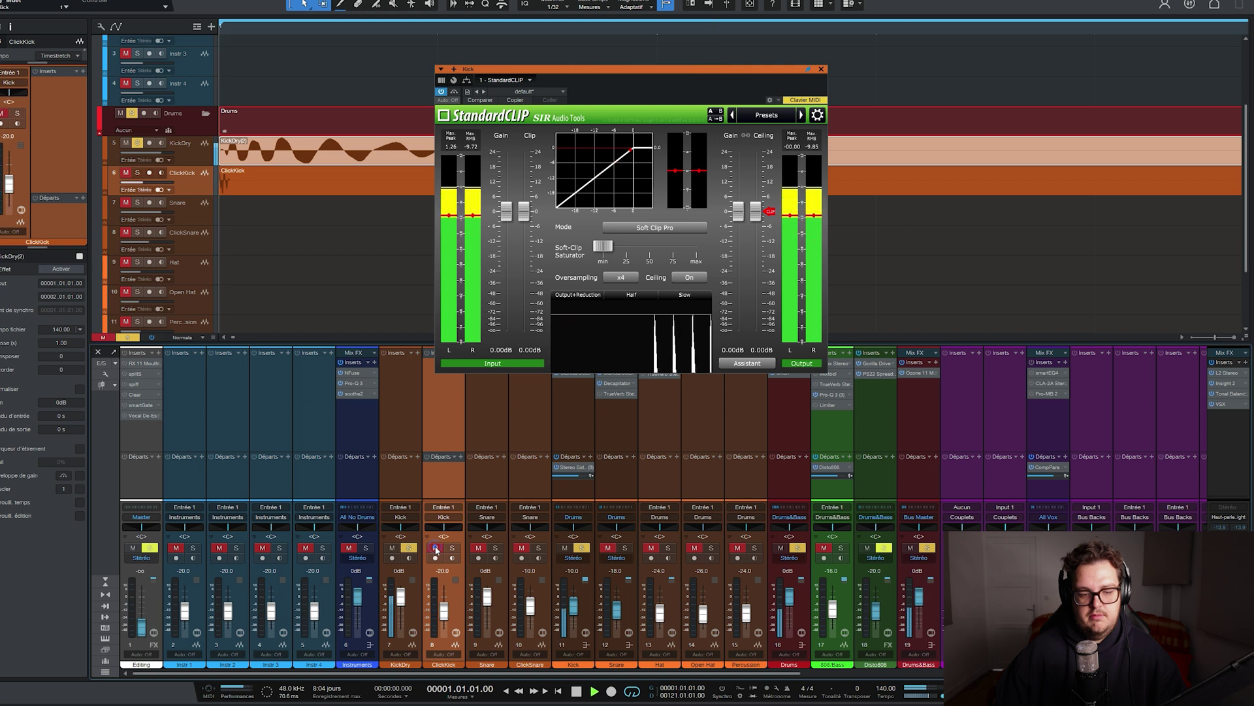
left_click(436, 548)
left_click(452, 547)
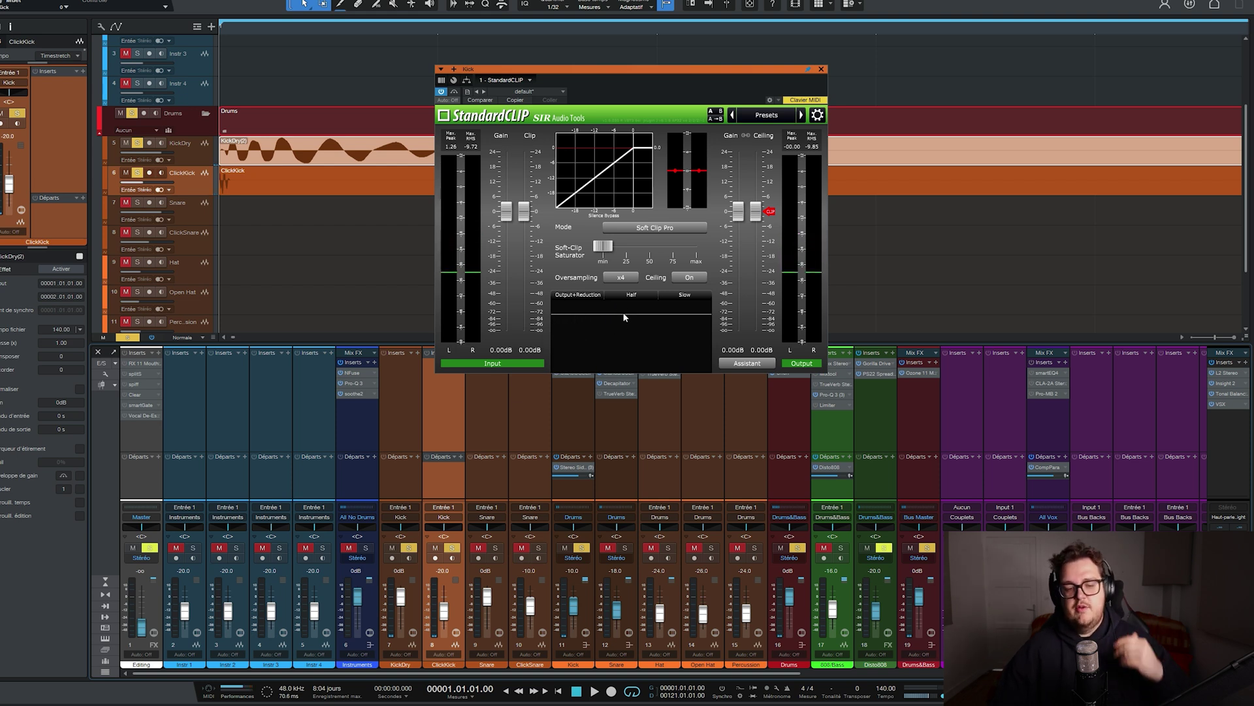
Step: Close StandardCLIP, and unmute and solo the Snare and ClickSnare tracks together
left_click(821, 69)
left_click(504, 395)
left_click(524, 409, "shift")
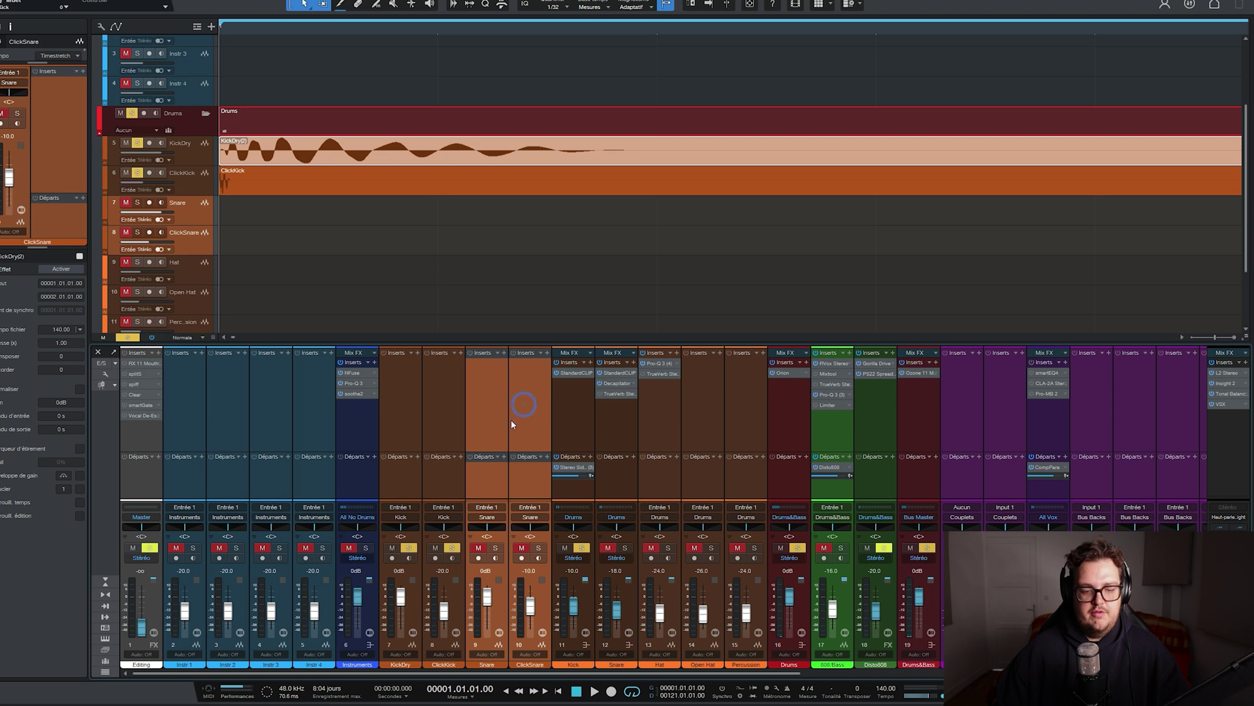
left_click(479, 548)
left_click(495, 547)
left_click(521, 388, "ctrl")
left_click(544, 388)
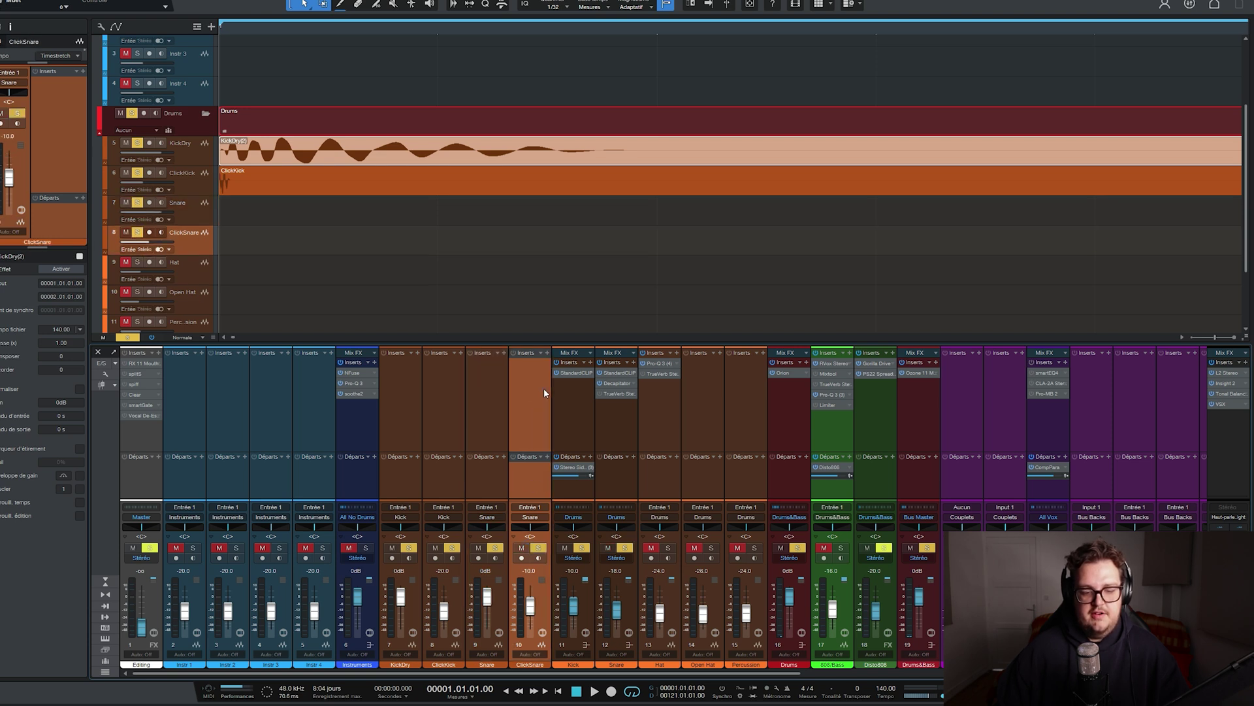
Step: Inspect the Snare bus inserts one by one: StandardCLIP, Decapitator and TrueVerb Stereo
left_click(618, 414)
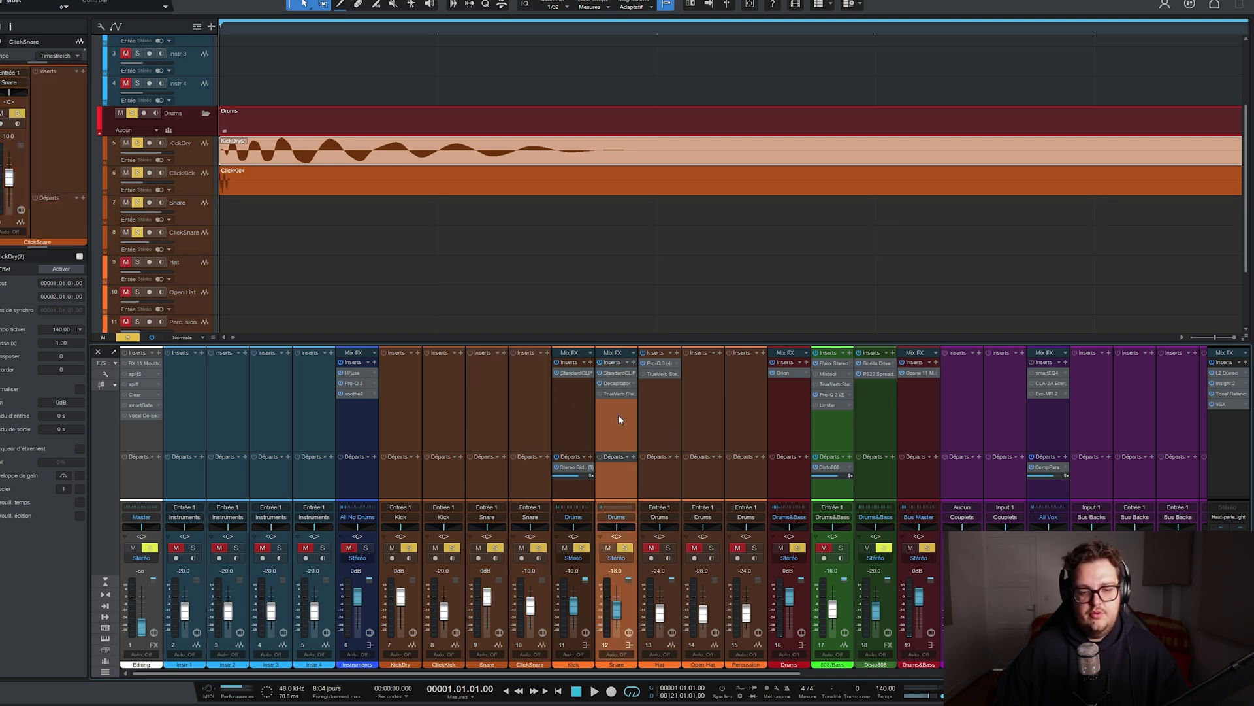
left_click(618, 373)
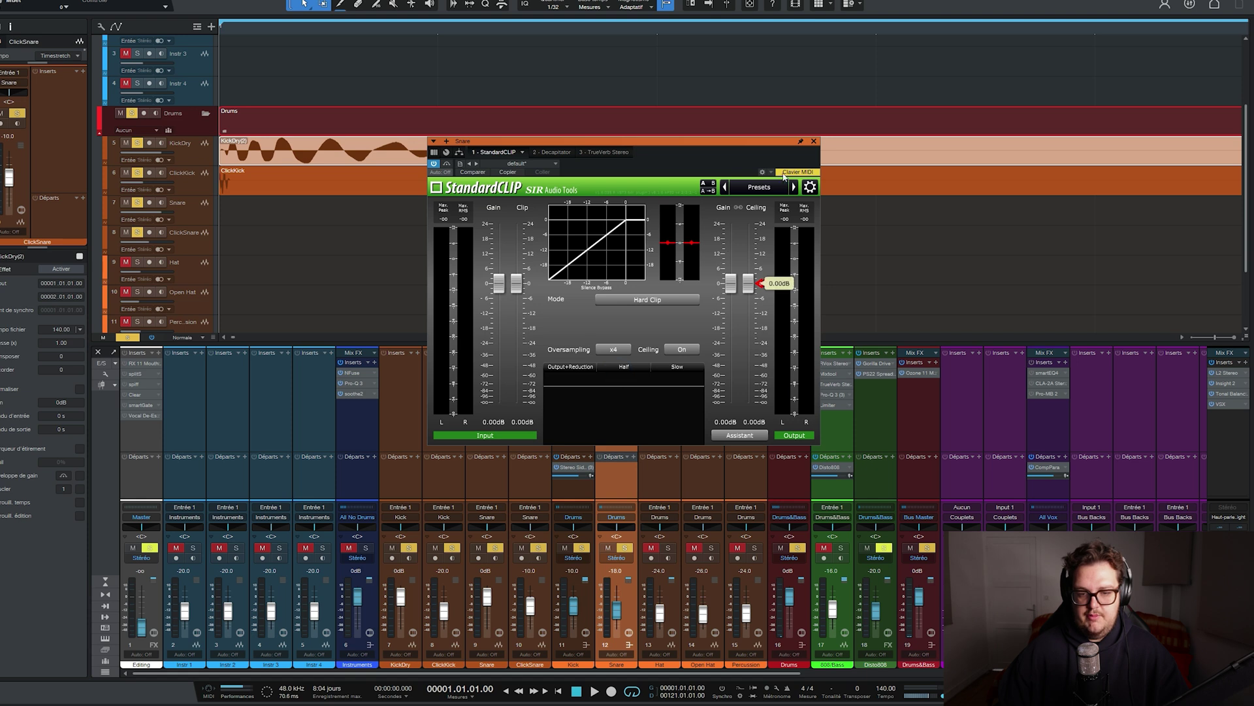
left_click(814, 140)
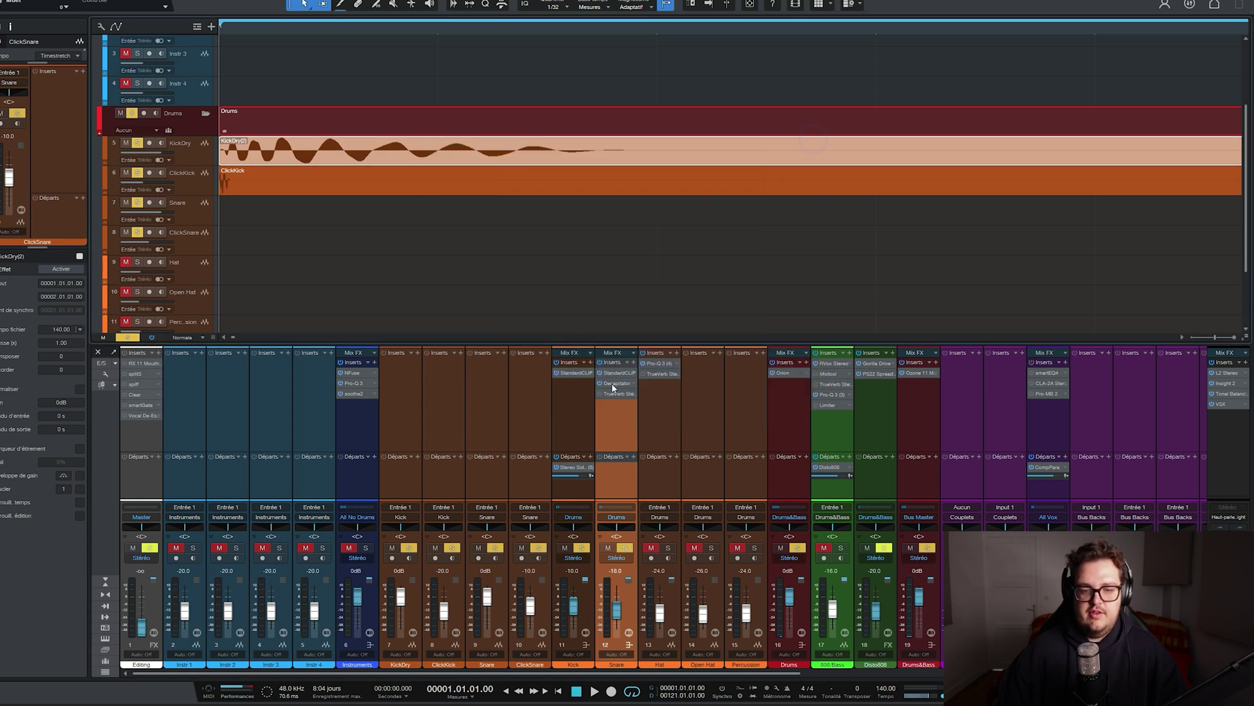
left_click(611, 383)
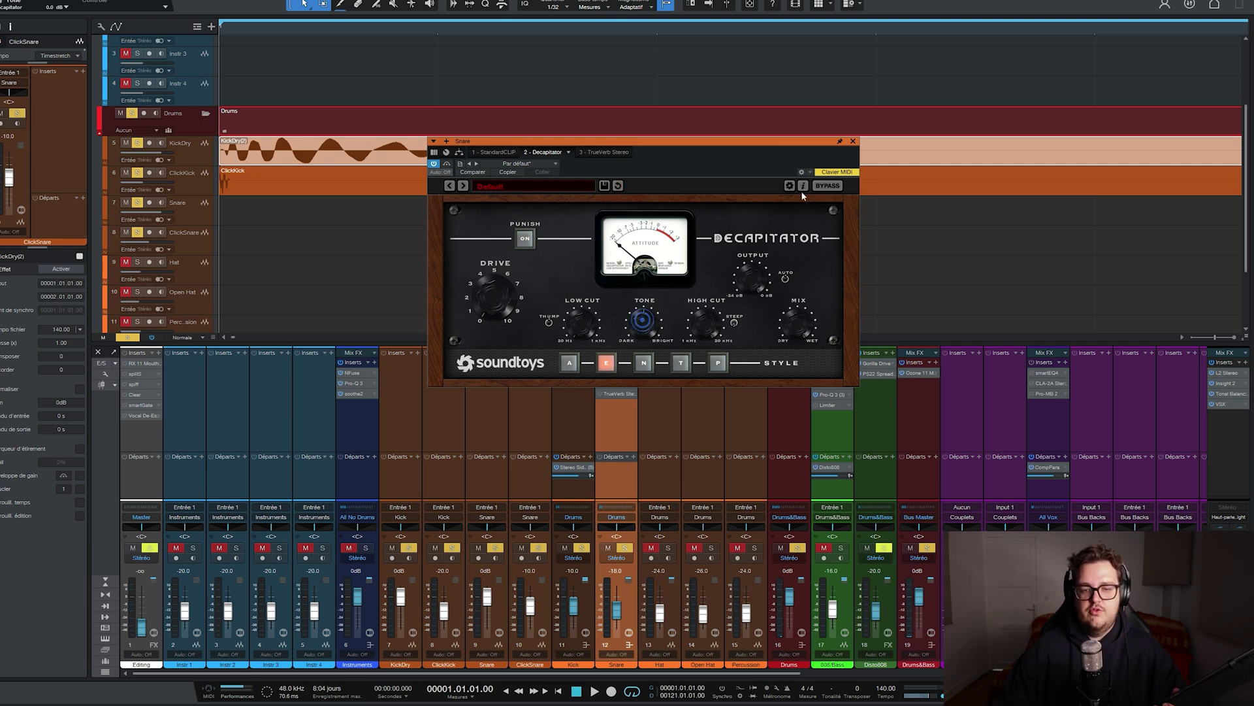
left_click(852, 141)
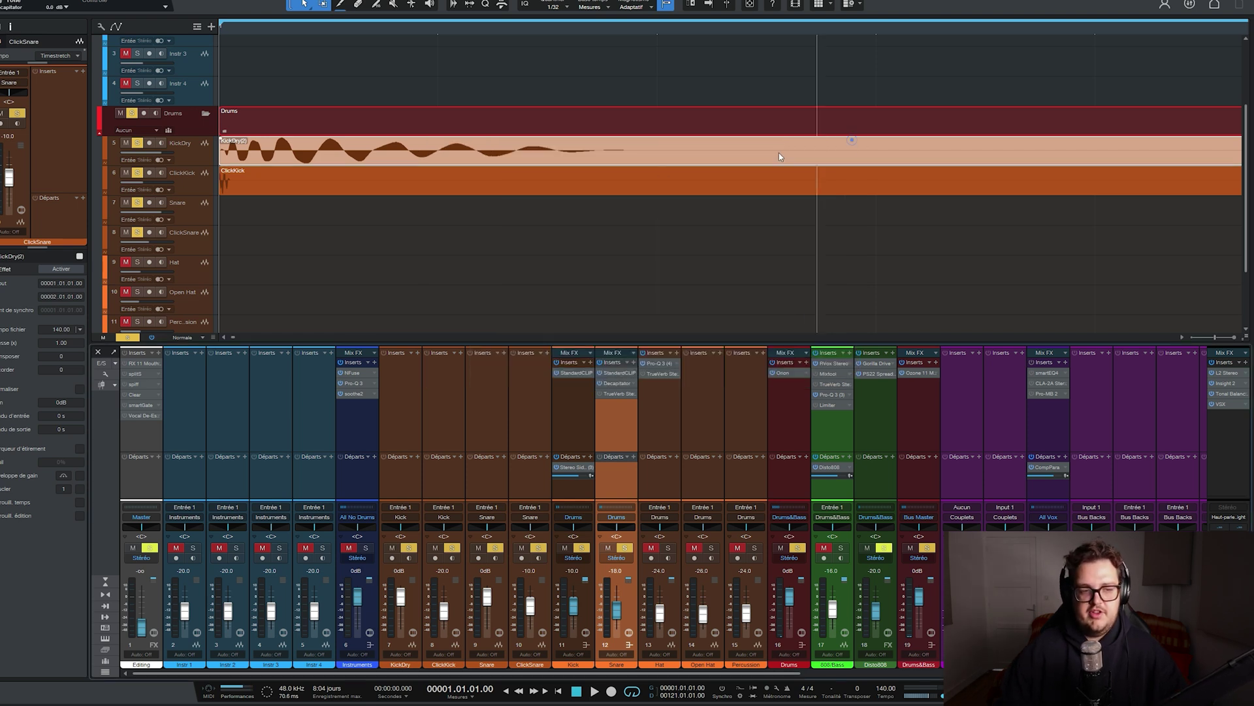
left_click(610, 395)
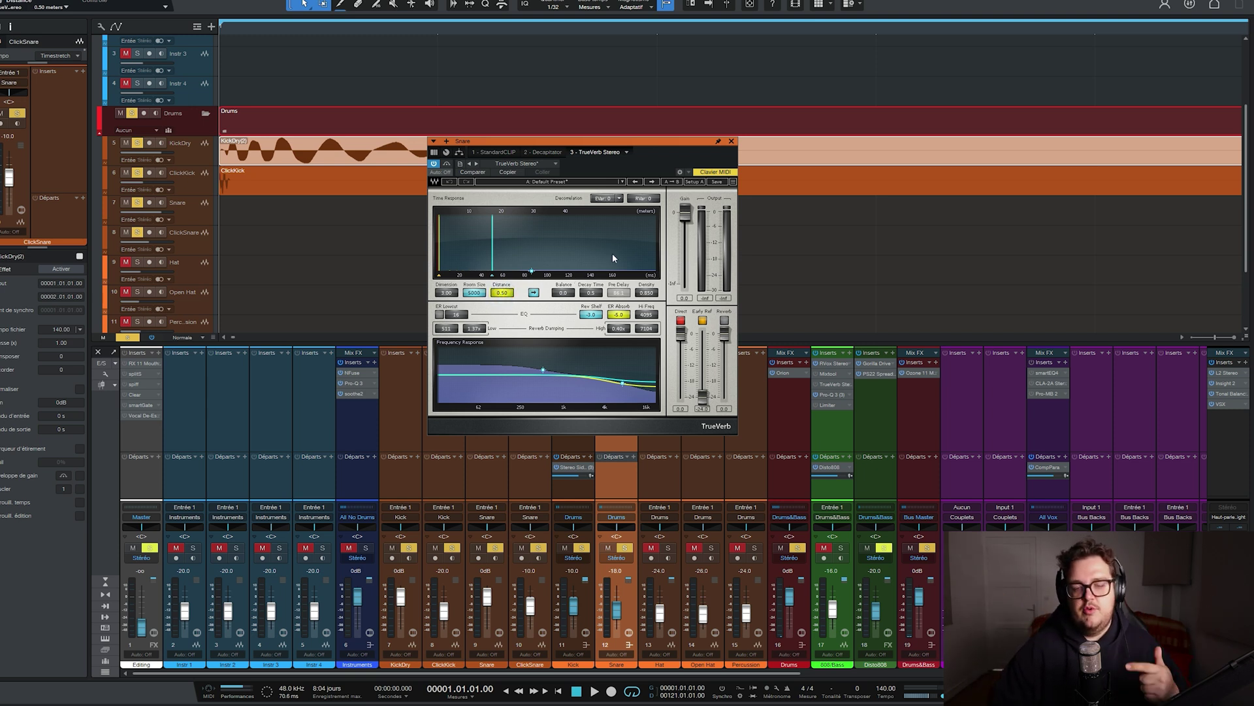
left_click(730, 143)
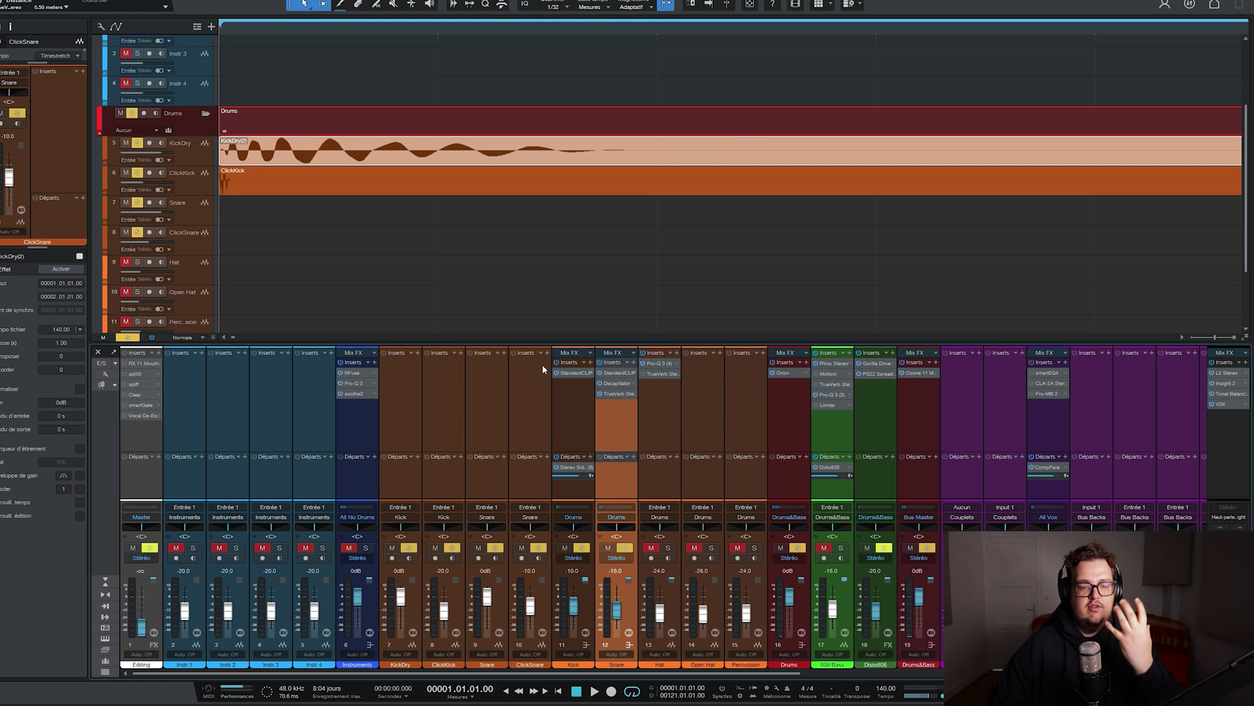
left_click(601, 392)
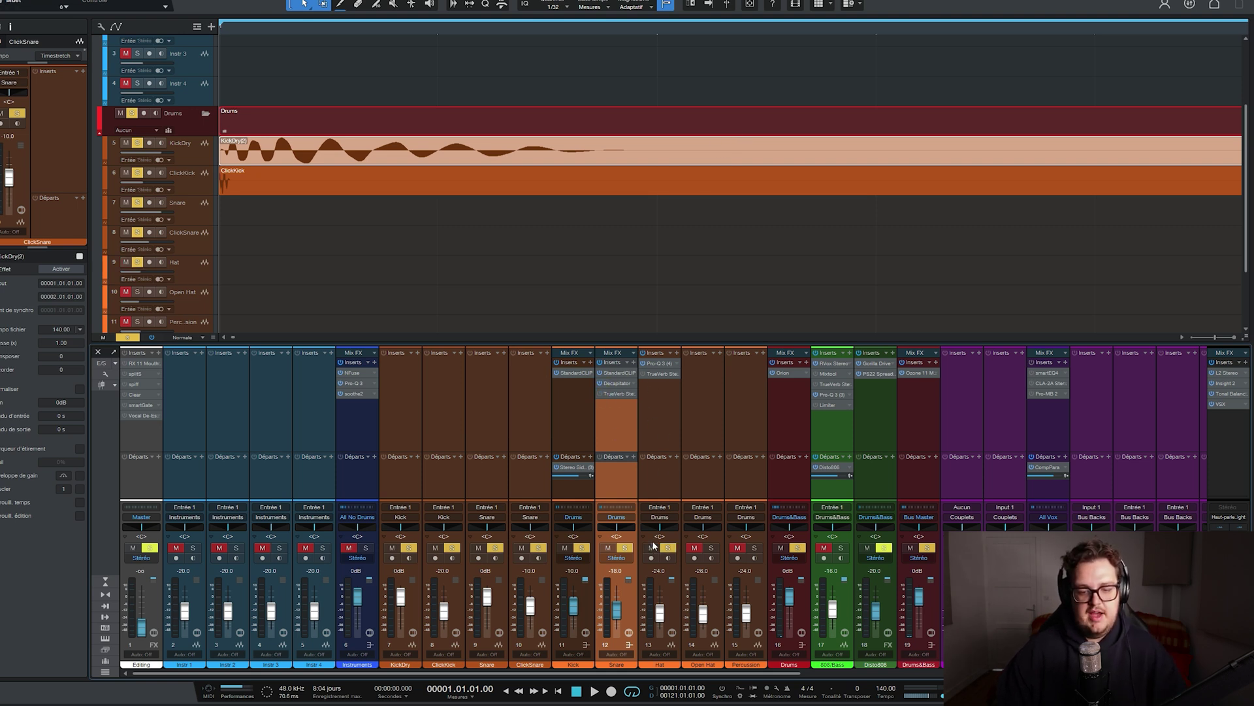
Step: Pull a high-frequency band down in the Hat track's Pro-Q 3, and check its TrueVerb Stereo insert
left_click(661, 365)
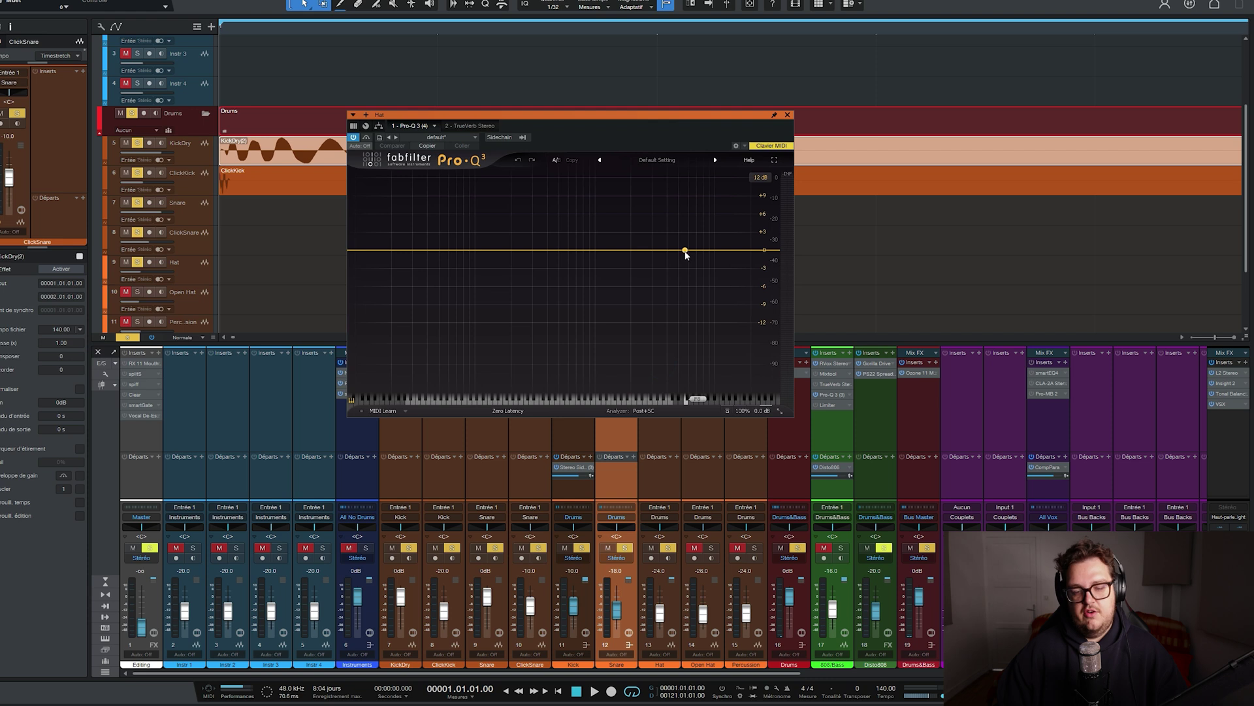
left_click_drag(693, 253, 694, 293)
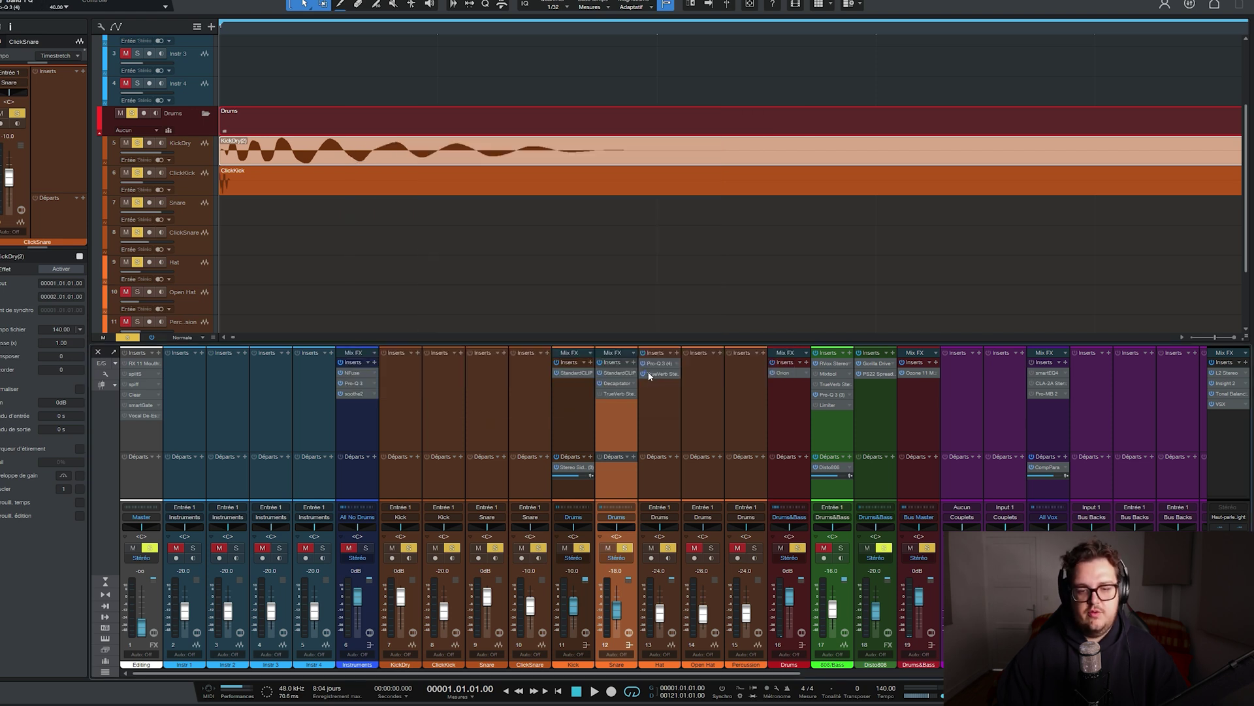
left_click(659, 373)
left_click(319, 153)
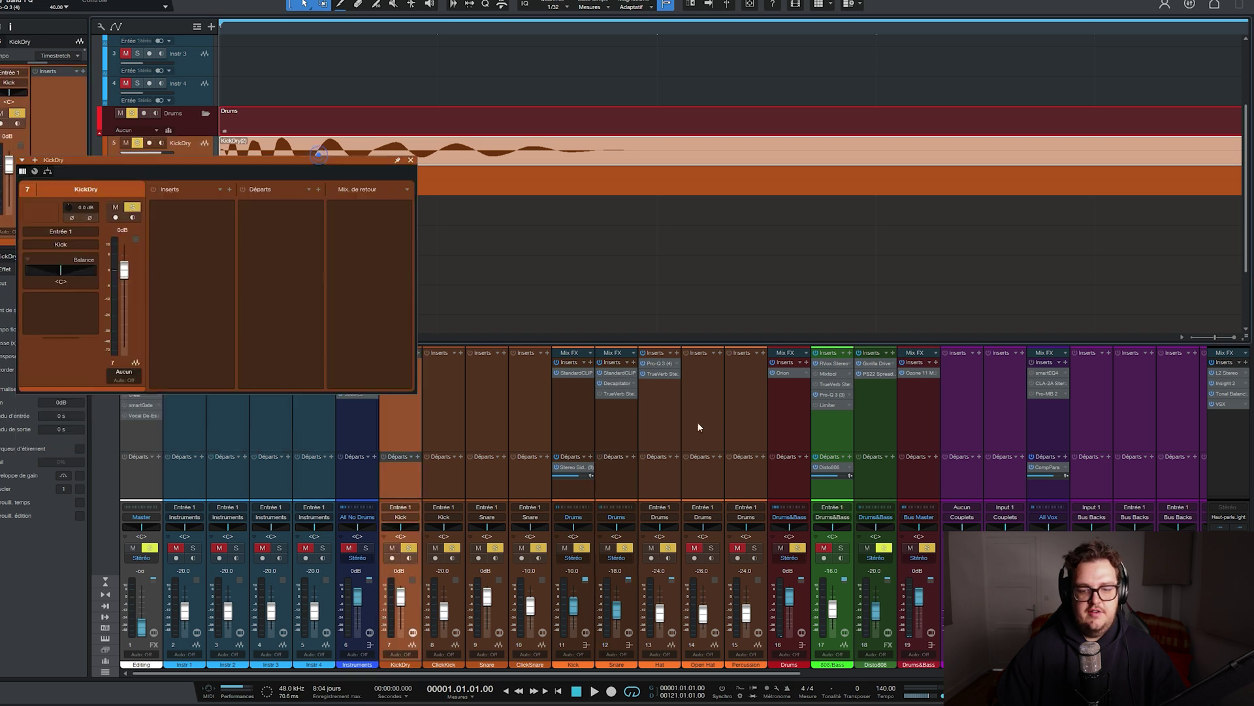
Step: Select the Percussion track, and inspect the Orion plugin on the Drums bus it feeds
left_click(735, 411)
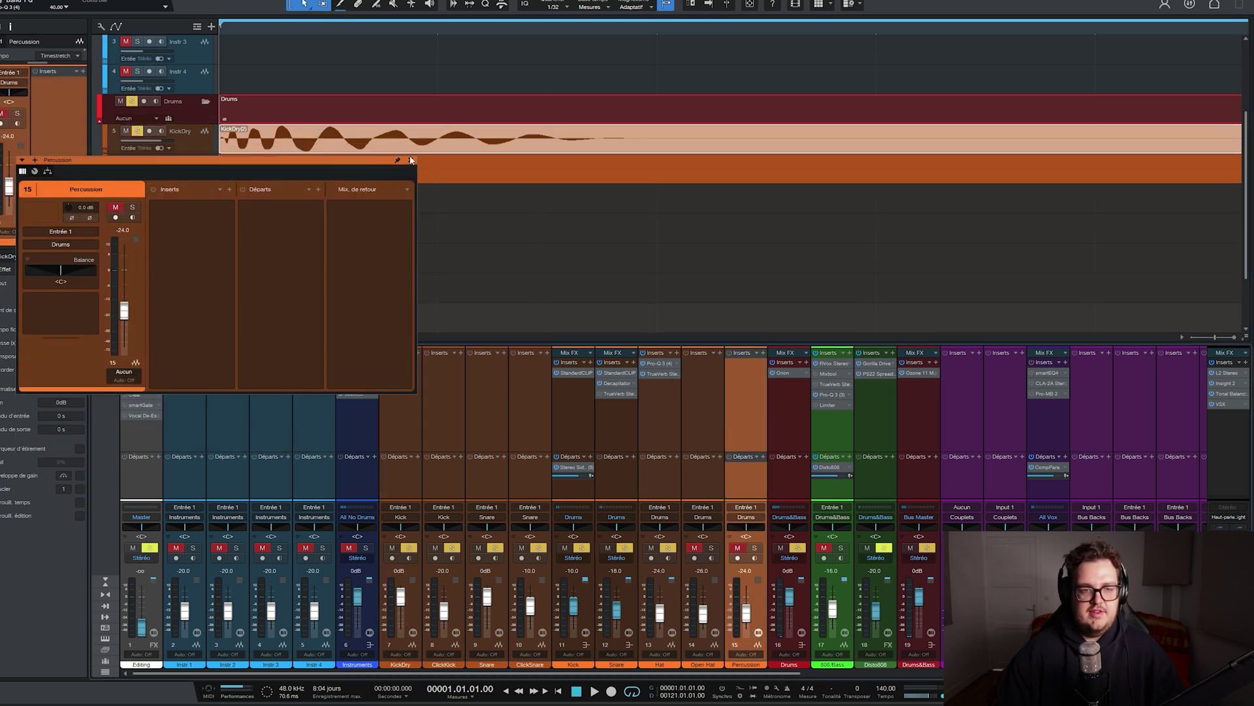
left_click(783, 374)
left_click_drag(399, 221, 647, 155)
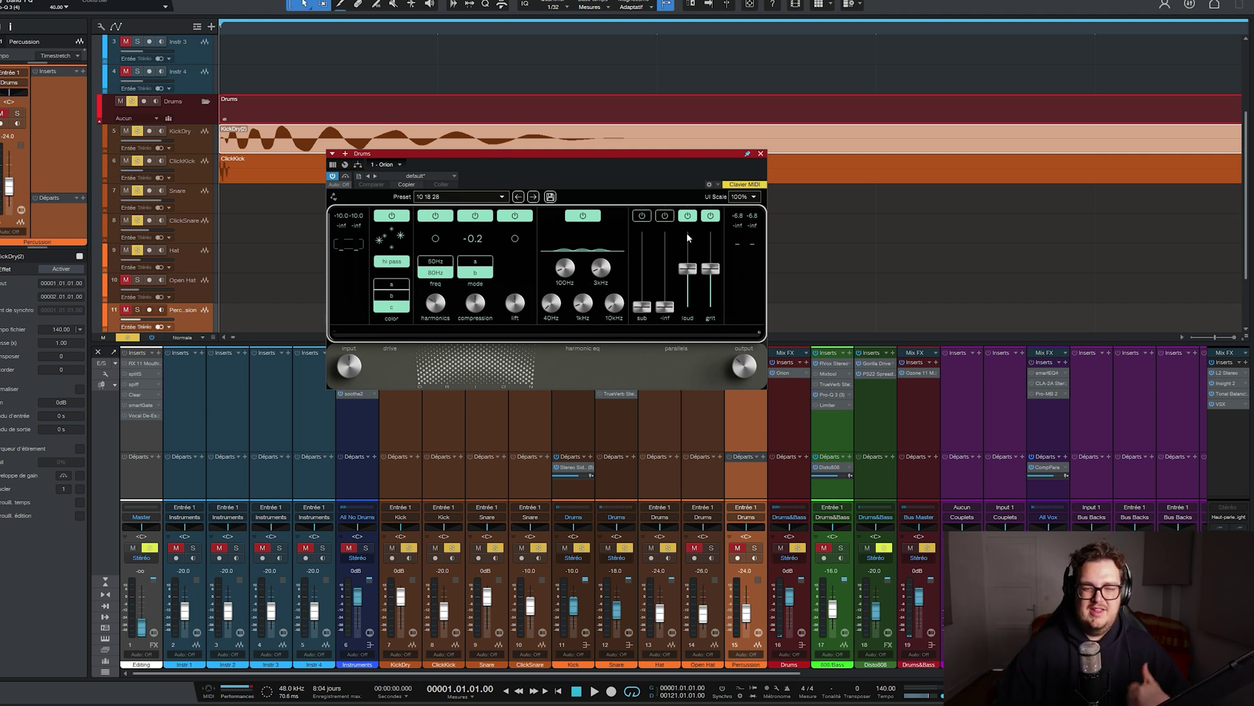
left_click(761, 154)
left_click(778, 417)
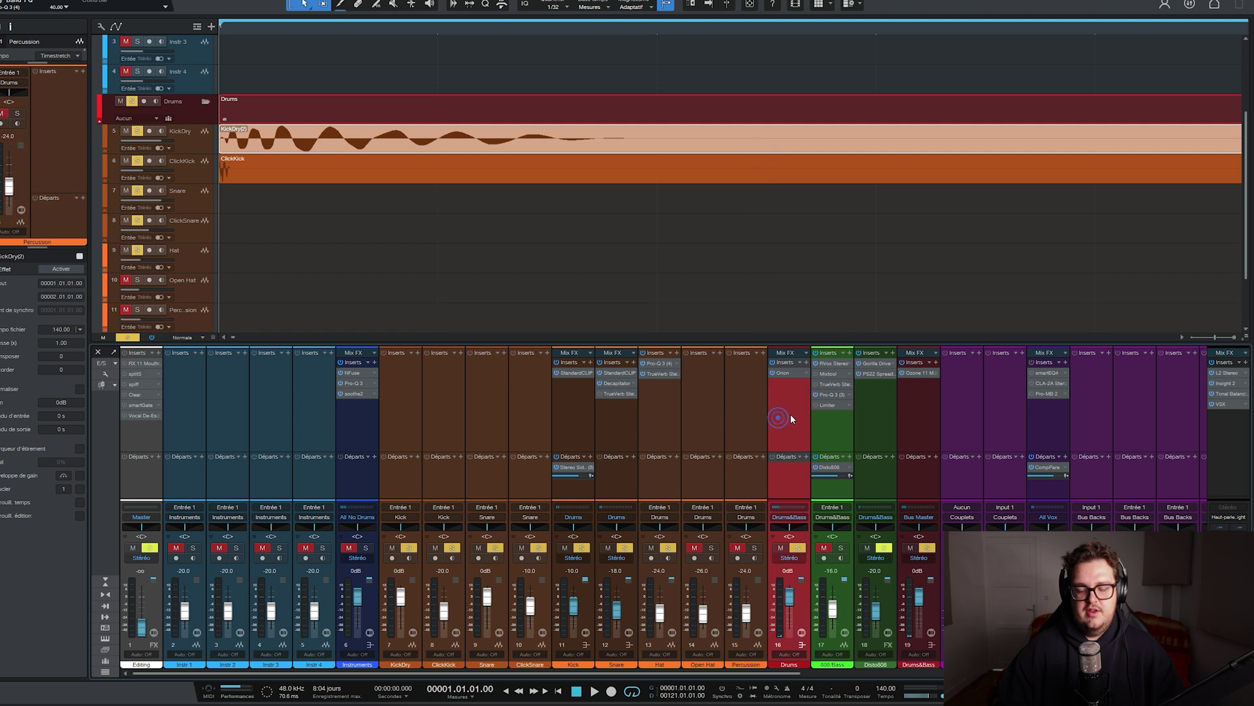
Step: Follow the routing to the Drums&Bass bus, and open RVox Stereo on the 808/Bass track
scroll(625, 412, "right", 5)
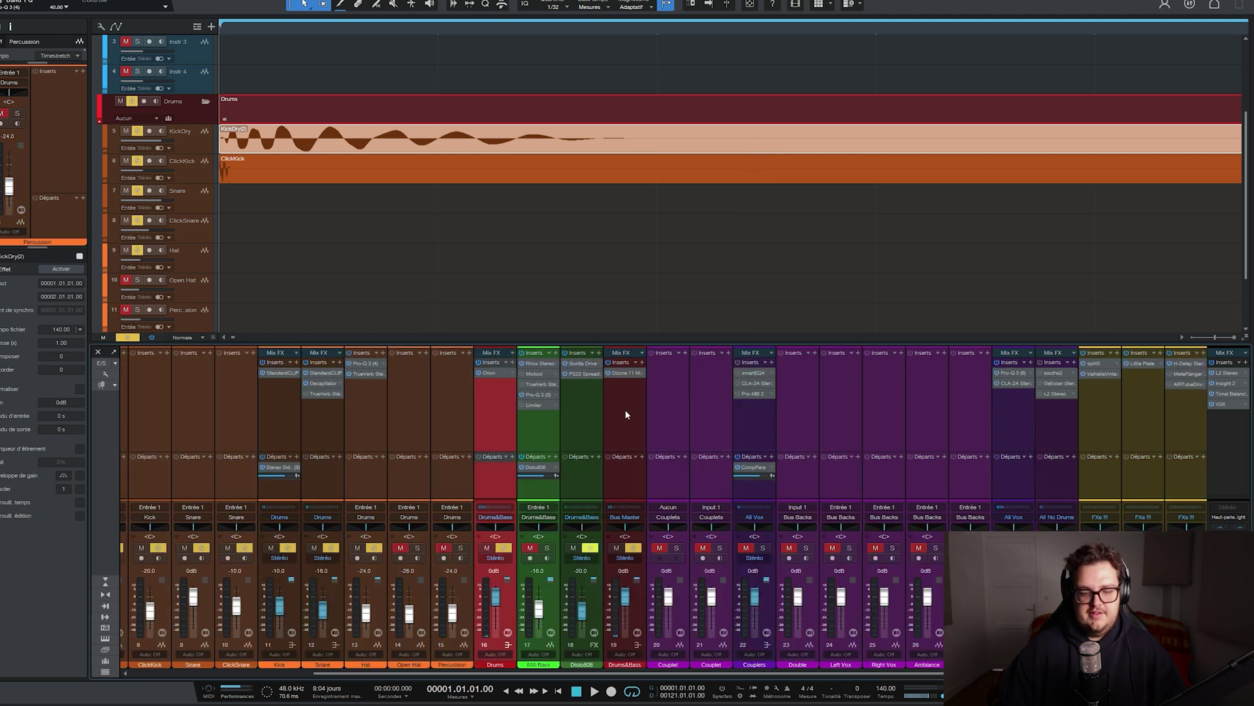
left_click(625, 411)
left_click(545, 422)
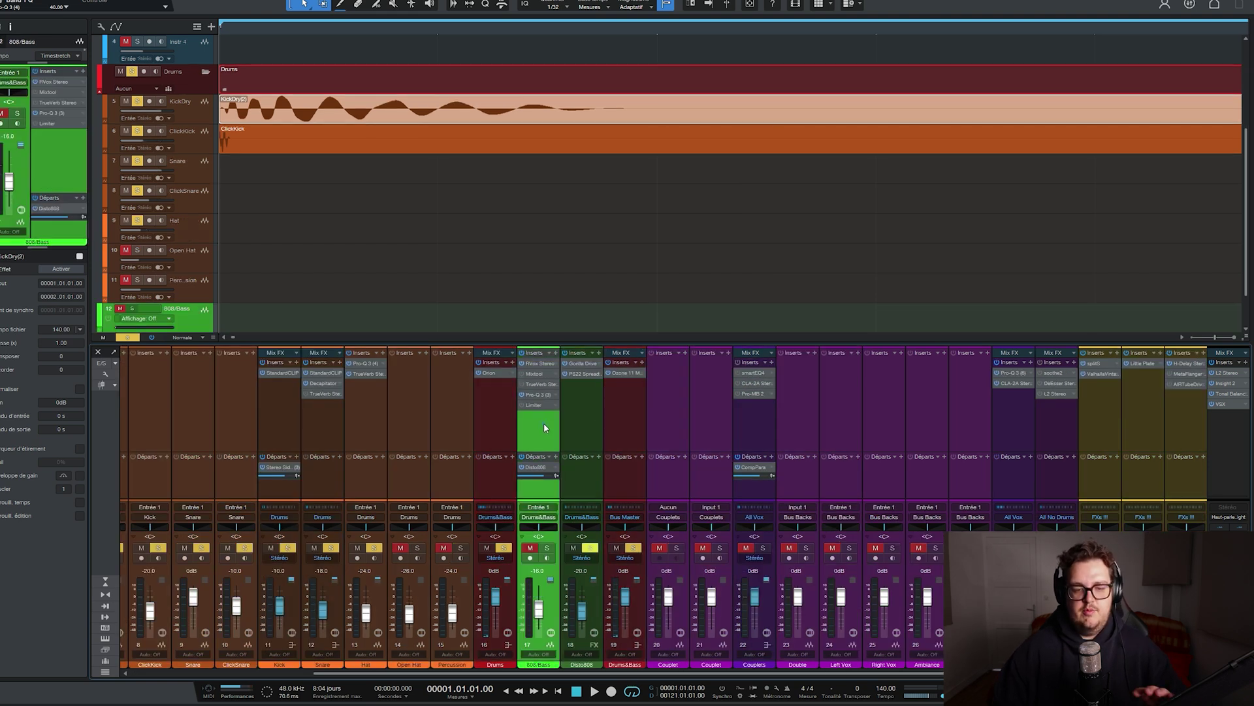
left_click(535, 363)
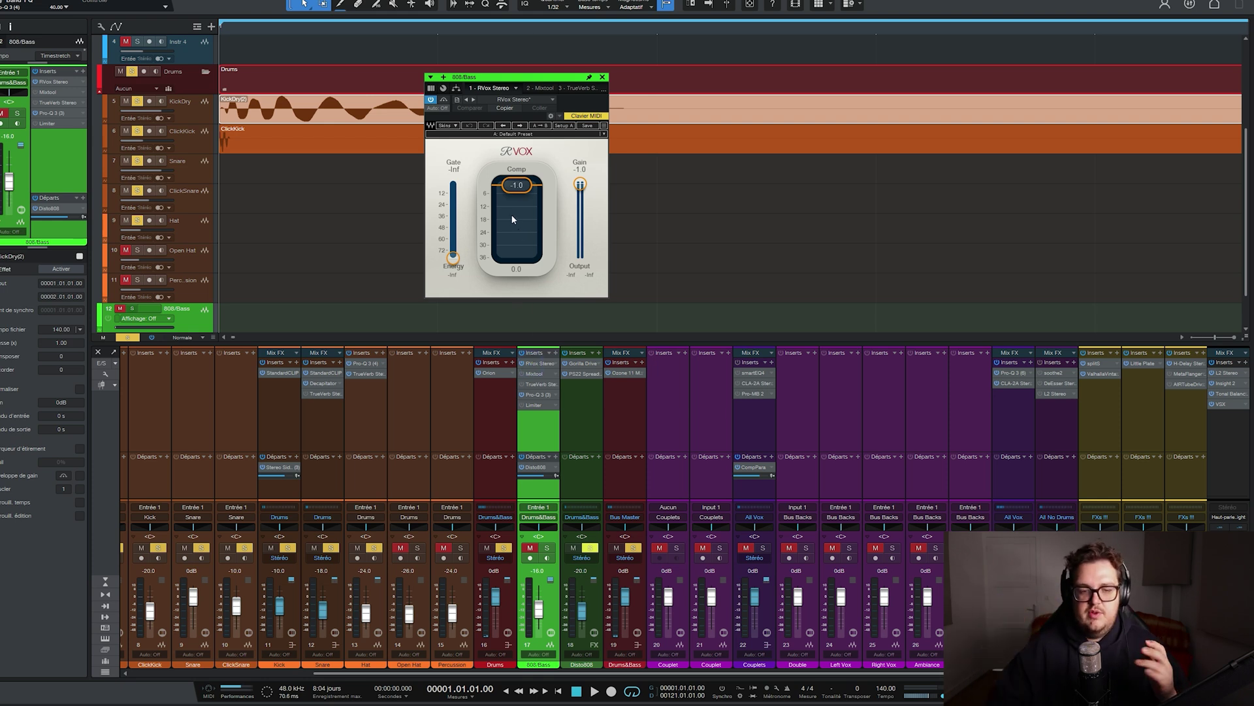
Step: Automate Mixtool's Gain on the 808/Bass track so it starts at -3 dB and ramps back up near the waveform's tail
left_click(533, 375)
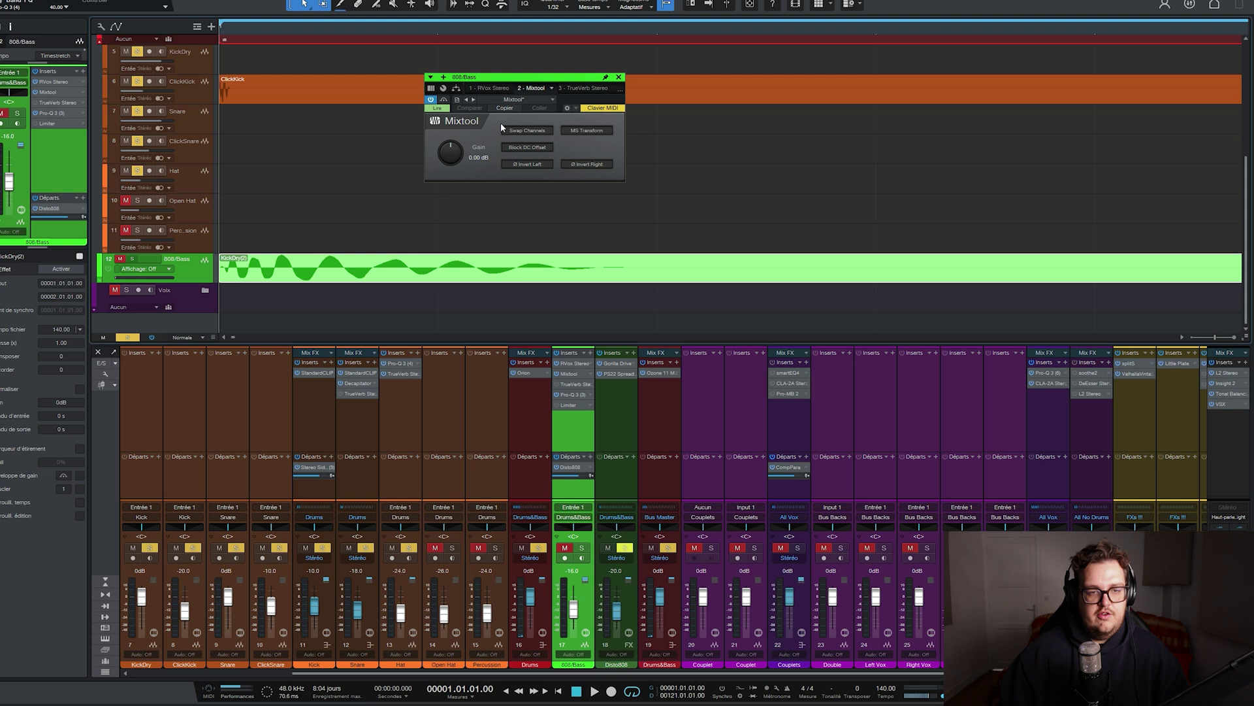
right_click(443, 158)
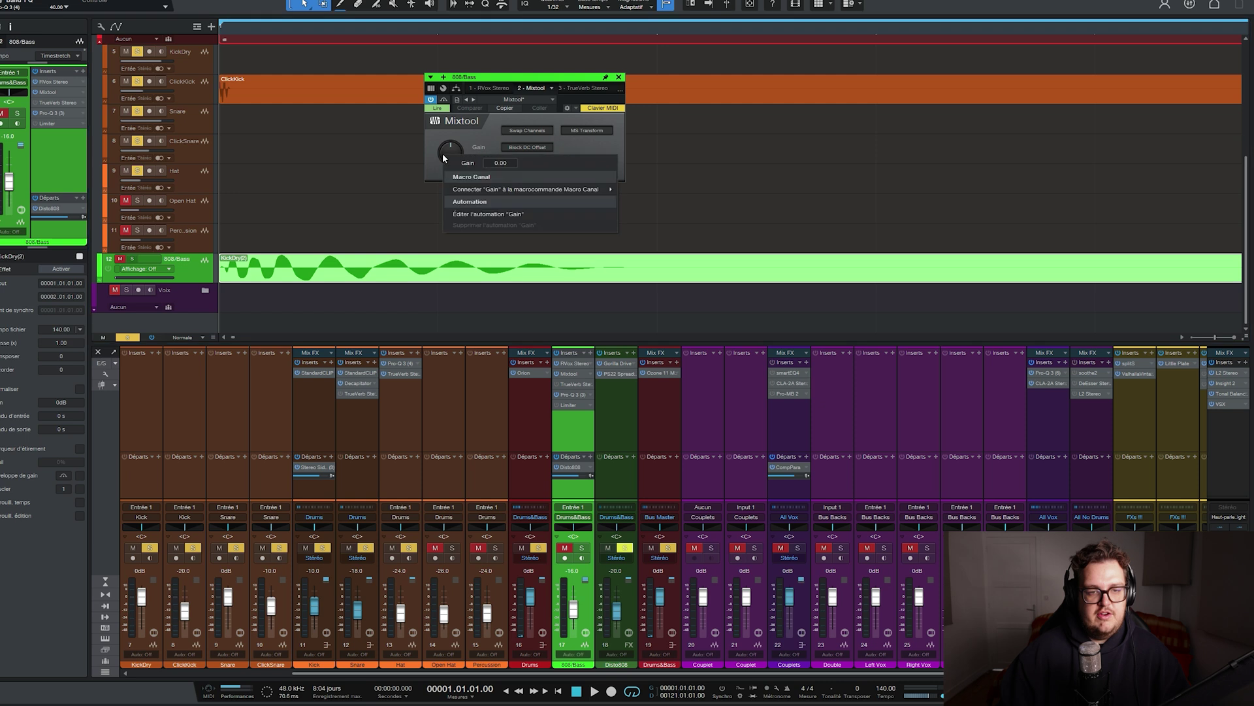
left_click(472, 214)
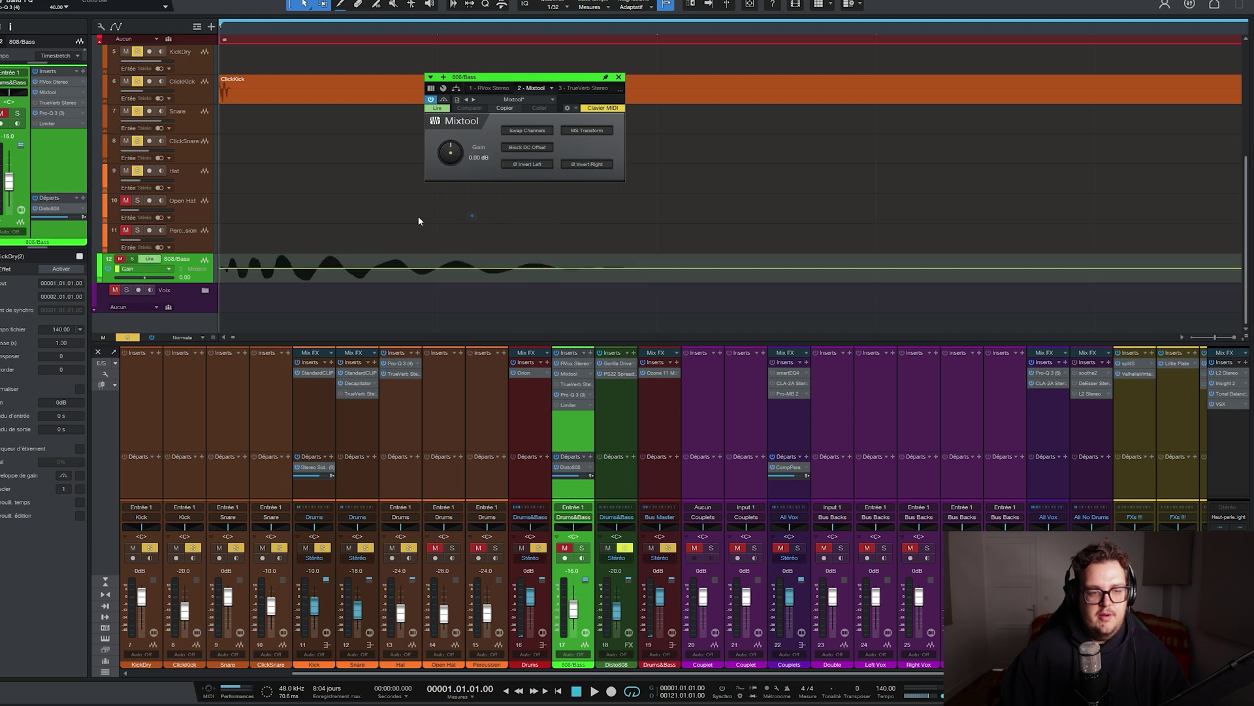
left_click(553, 272)
left_click(221, 267)
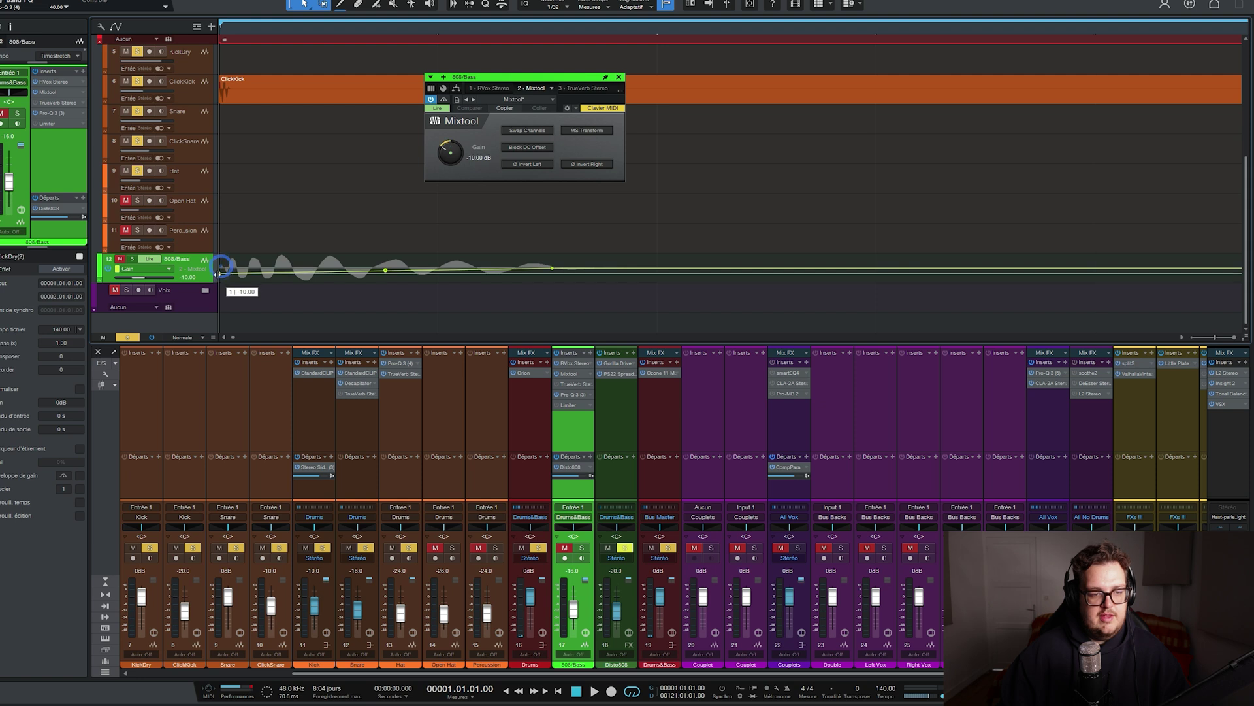
left_click_drag(221, 278, 254, 270)
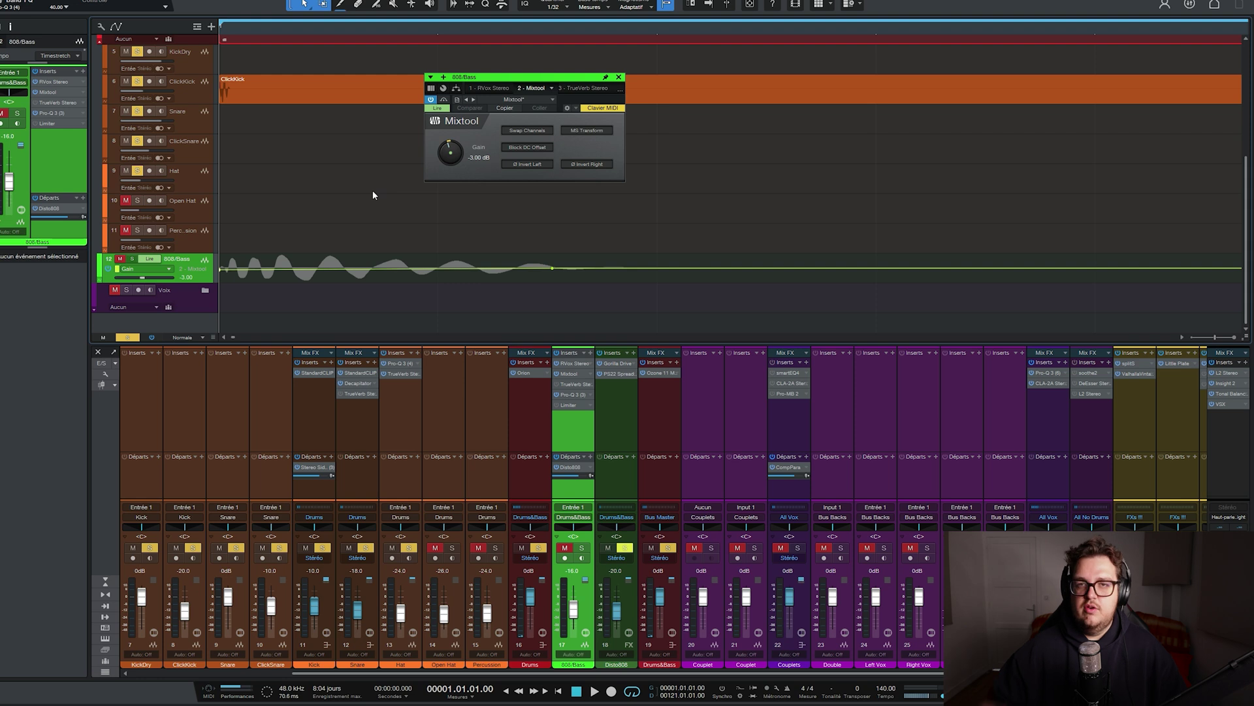
Step: Reset the Mixtool Gain automation on the 808/Bass track to 0 dB, and close Mixtool
scroll(383, 26, "down", 5)
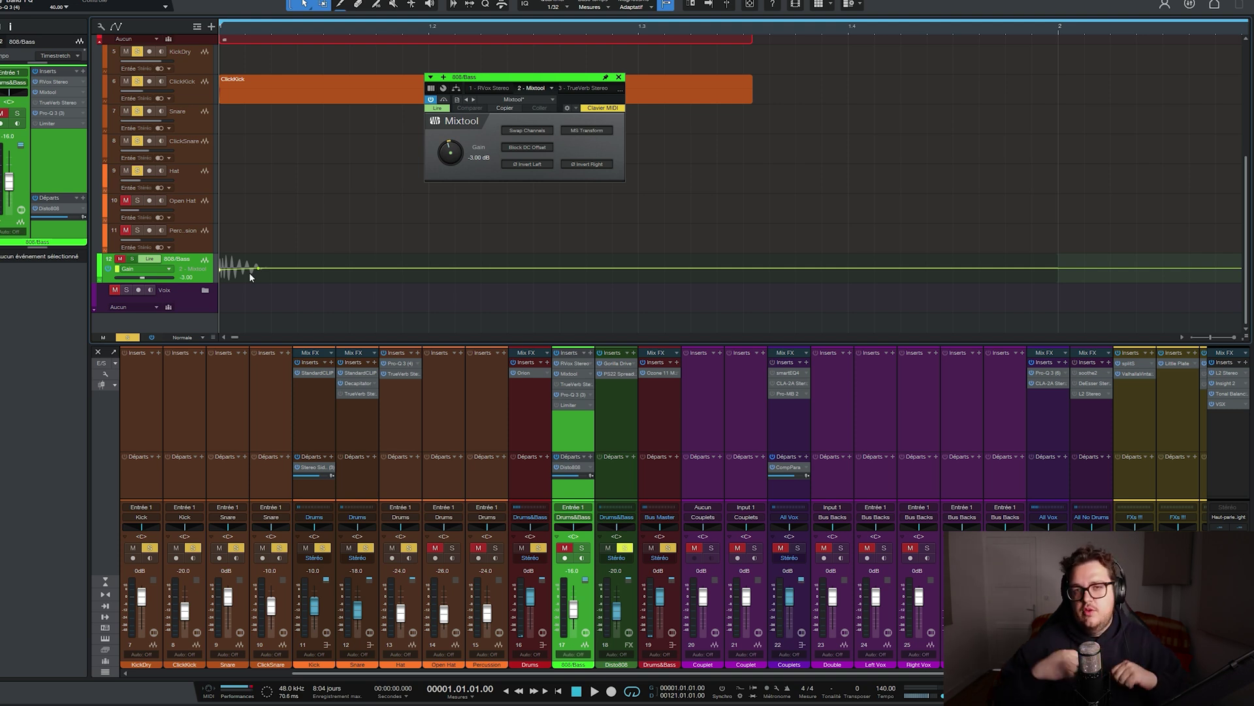
left_click(222, 267)
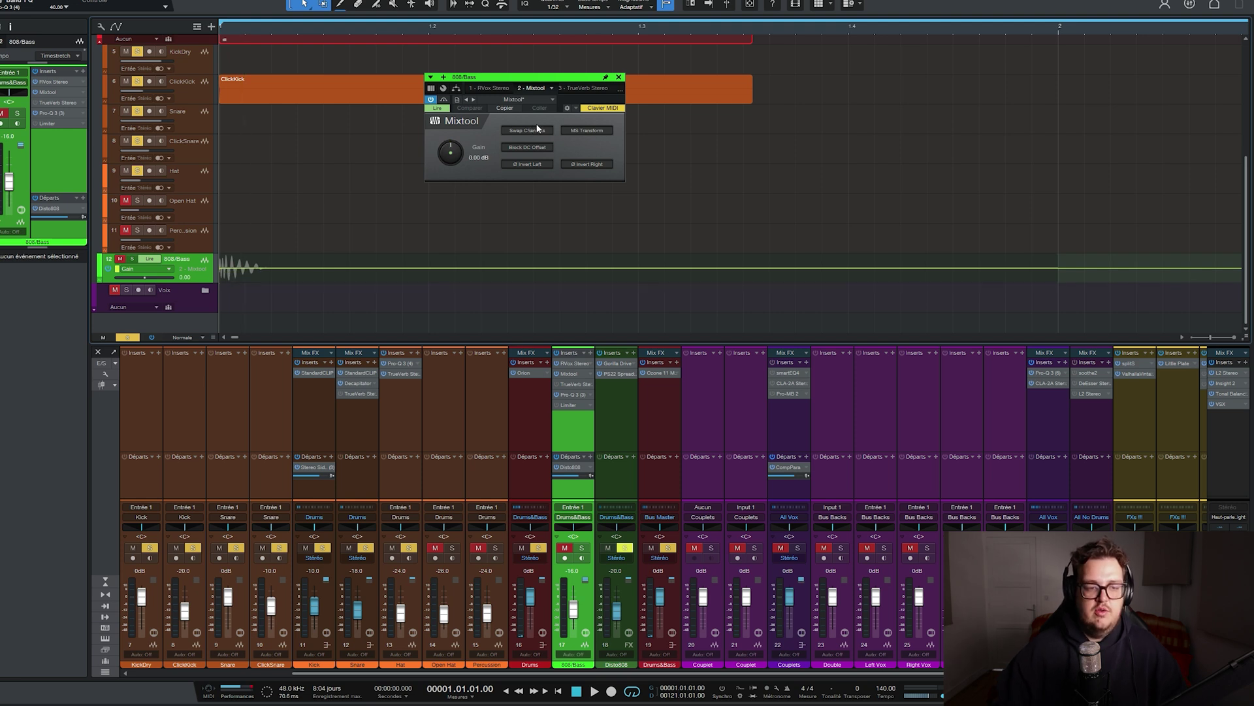
left_click(618, 77)
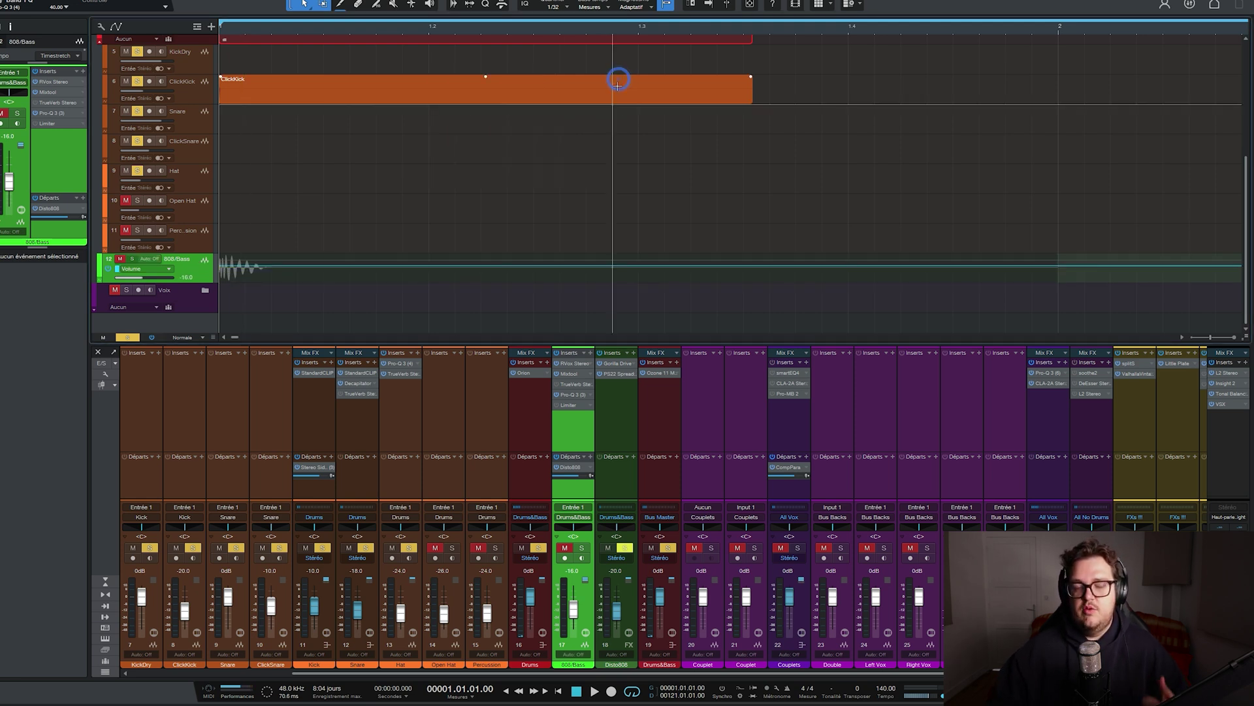
Step: Inspect the TrueVerb Stereo, Pro-Q 3 and Limiter inserts on the 808/Bass channel
left_click(570, 383)
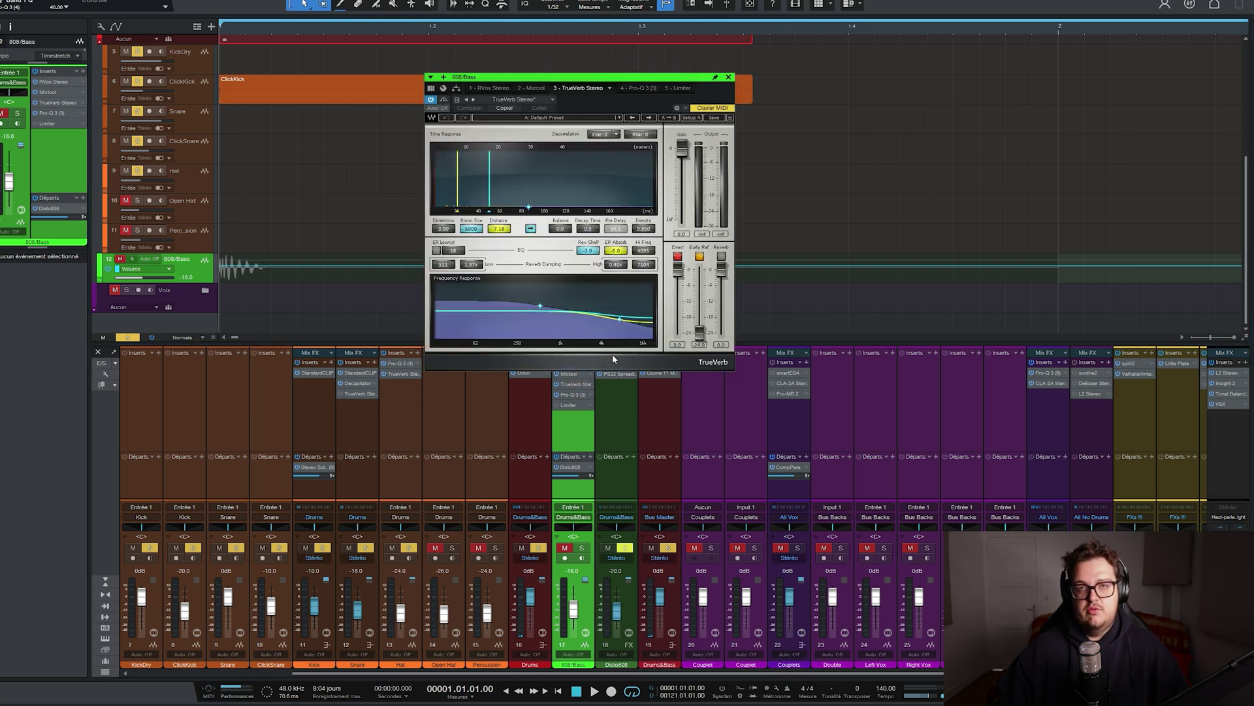
left_click(572, 394)
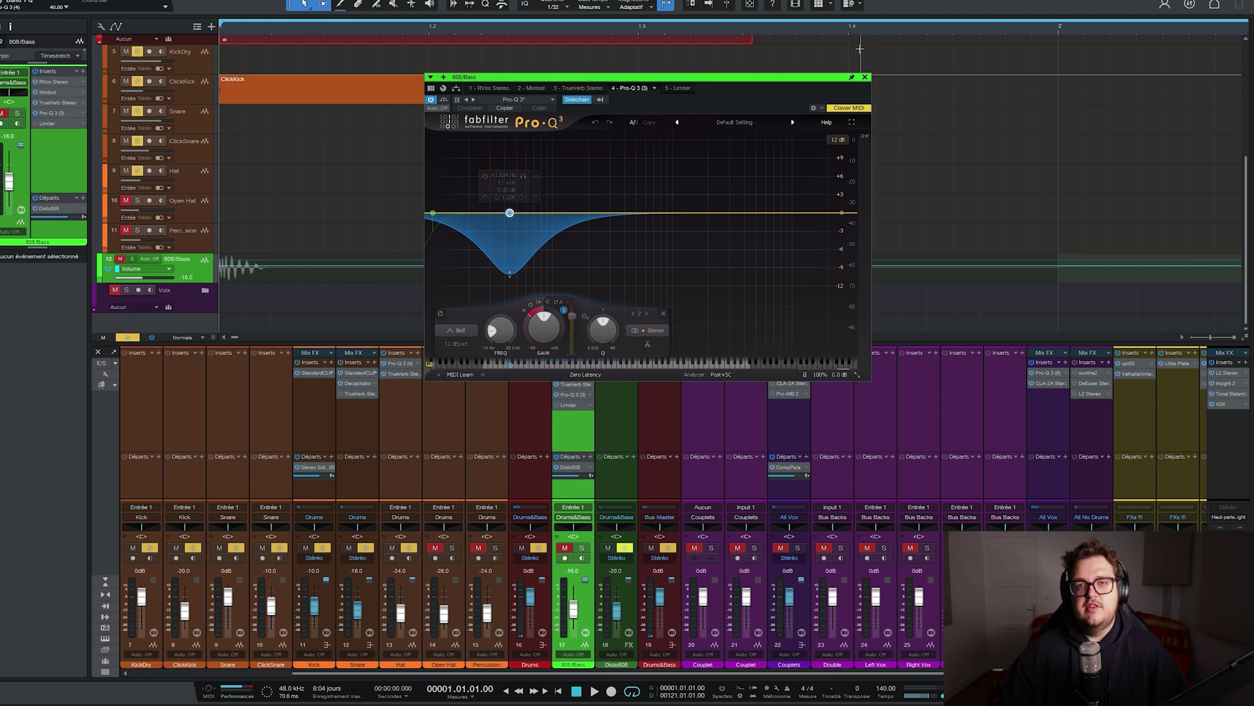
left_click(865, 77)
left_click(568, 405)
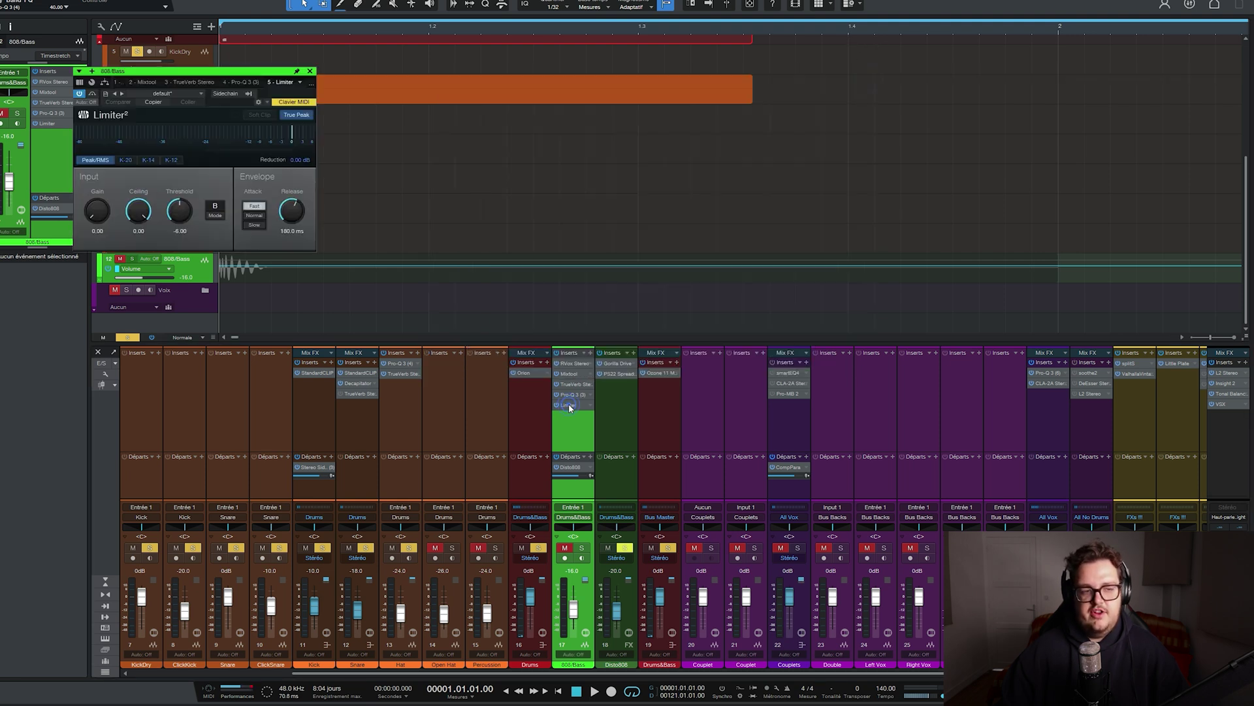
left_click(310, 72)
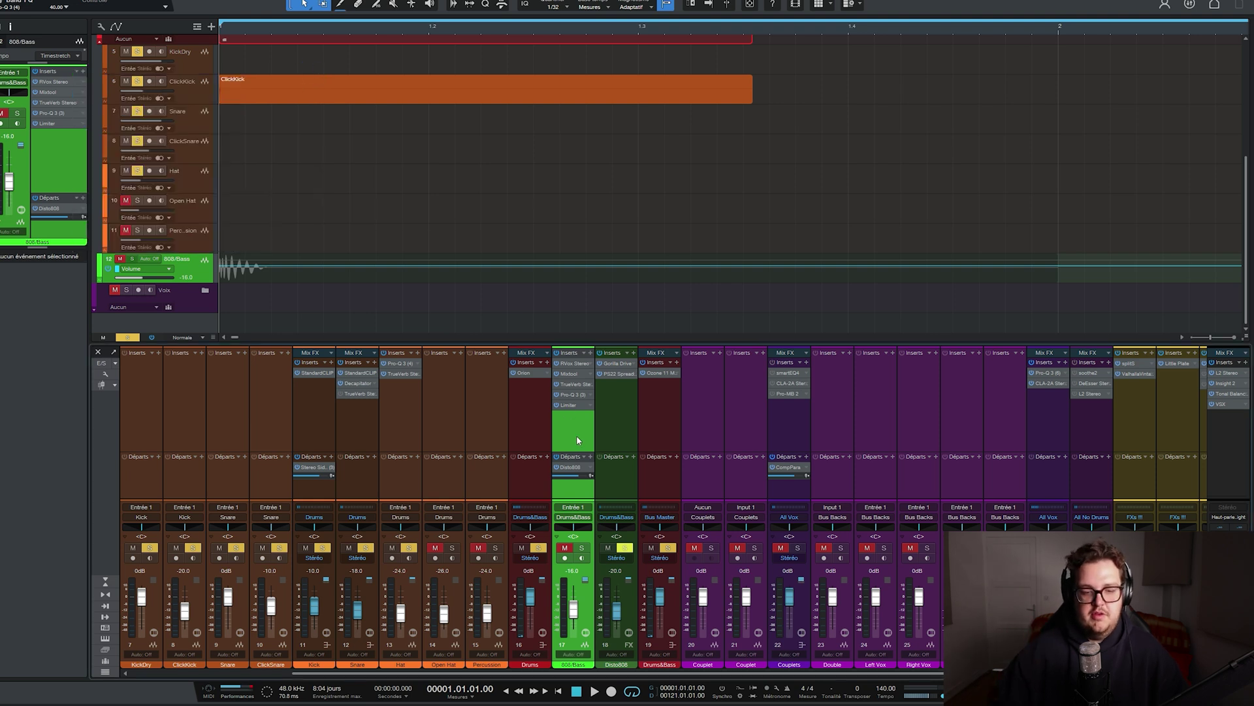
Step: Examine the Gorilla Drive and PS22 Spread Stereo inserts on the Disto808 effects channel
left_click(616, 362)
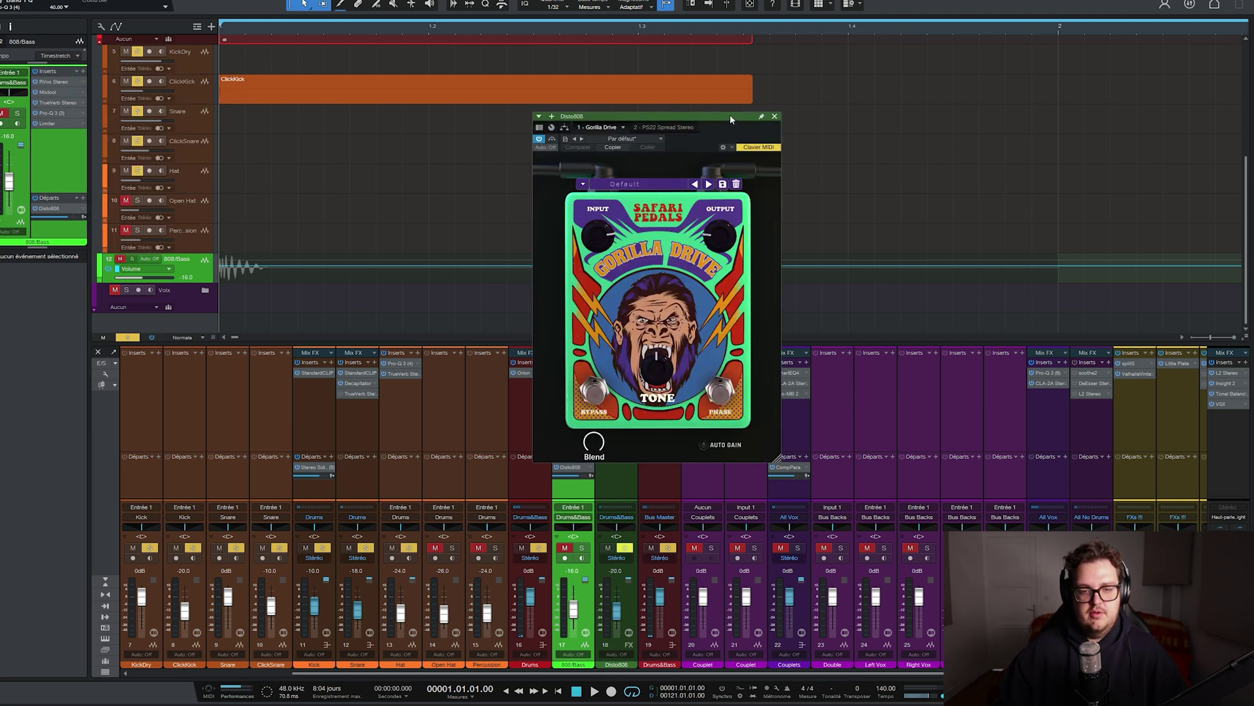
left_click_drag(714, 123, 374, 118)
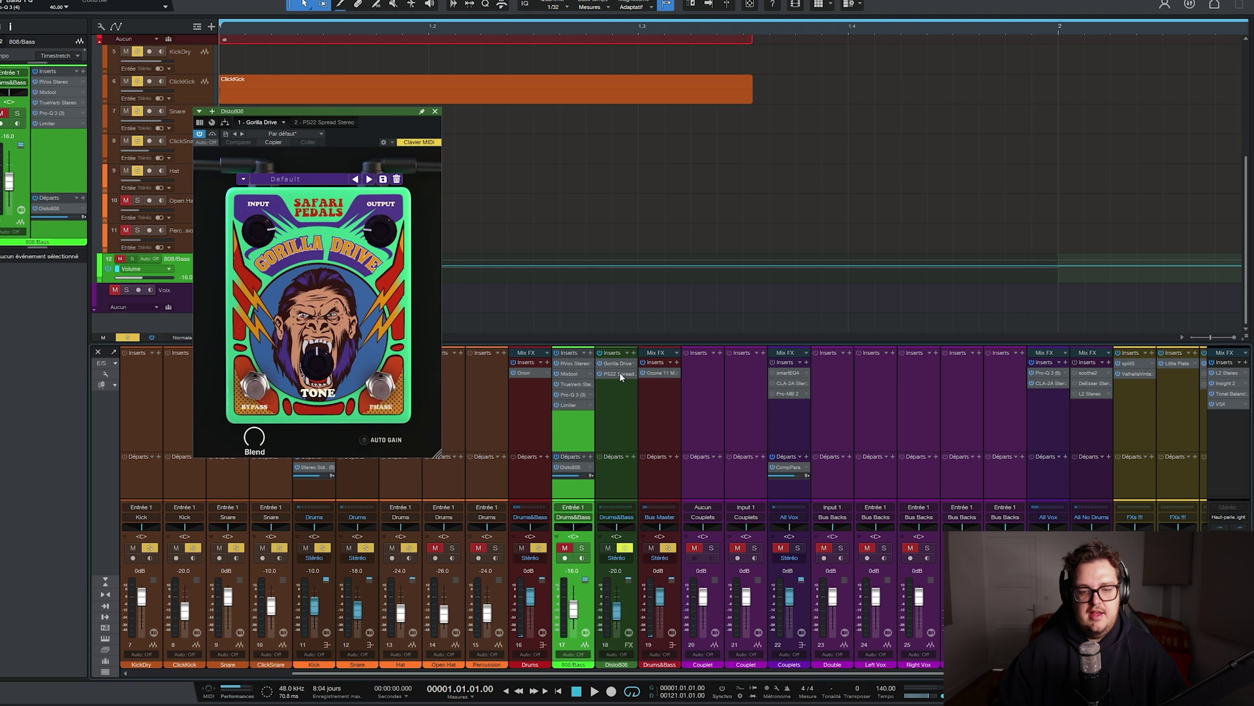
left_click(619, 371)
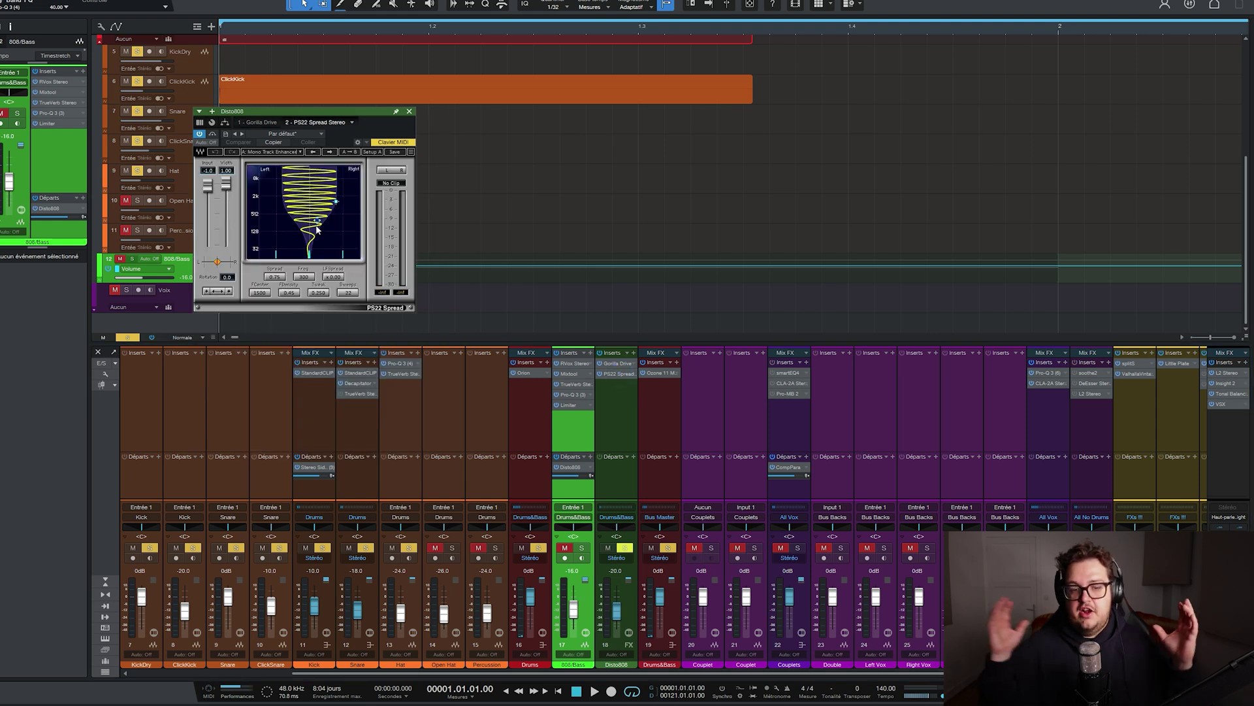
left_click(411, 114)
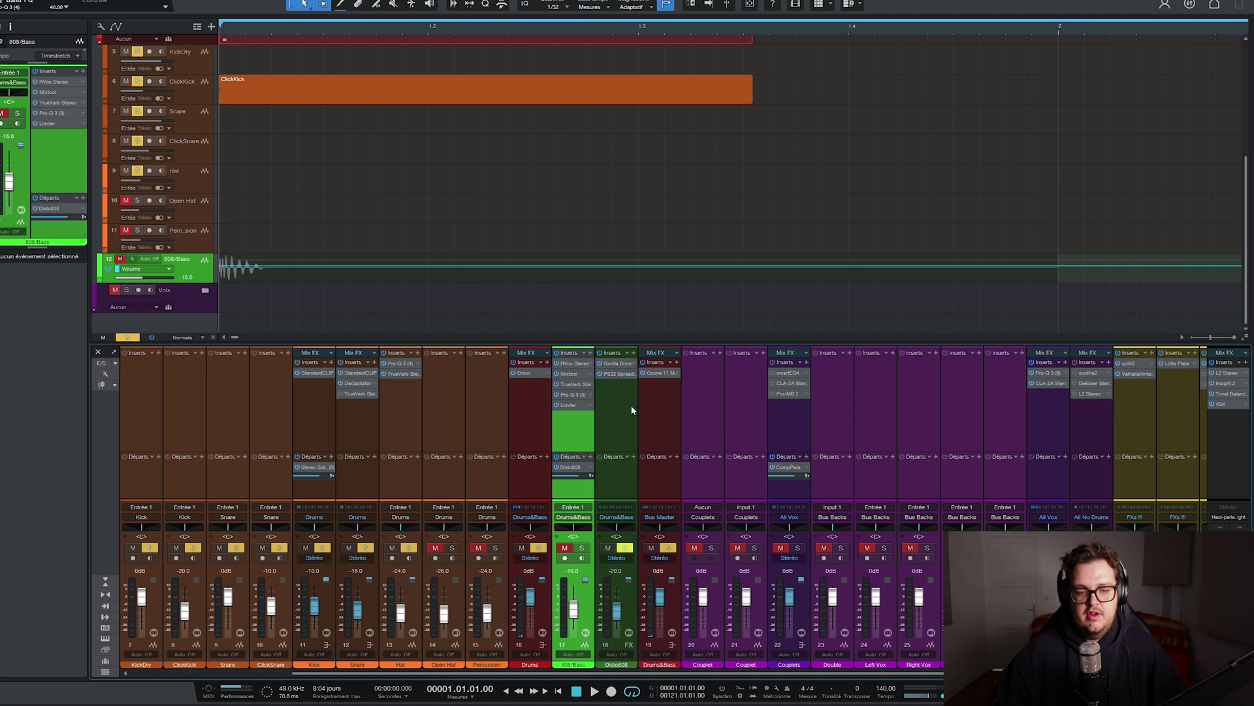
Step: Trace the Drums, 808/Bass and Disto808 channels into the Drums&Bass bus by selecting them together and then the bus
left_click(656, 410)
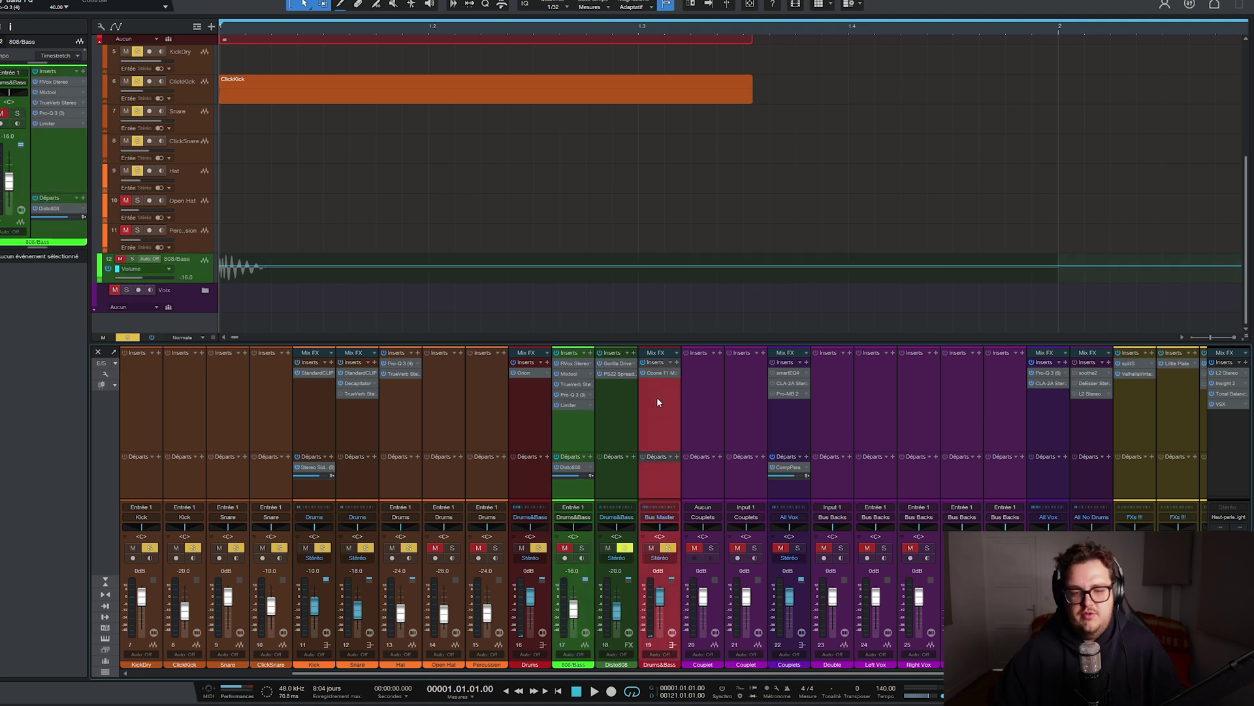
left_click(613, 403)
left_click(533, 419)
left_click(618, 415, "shift")
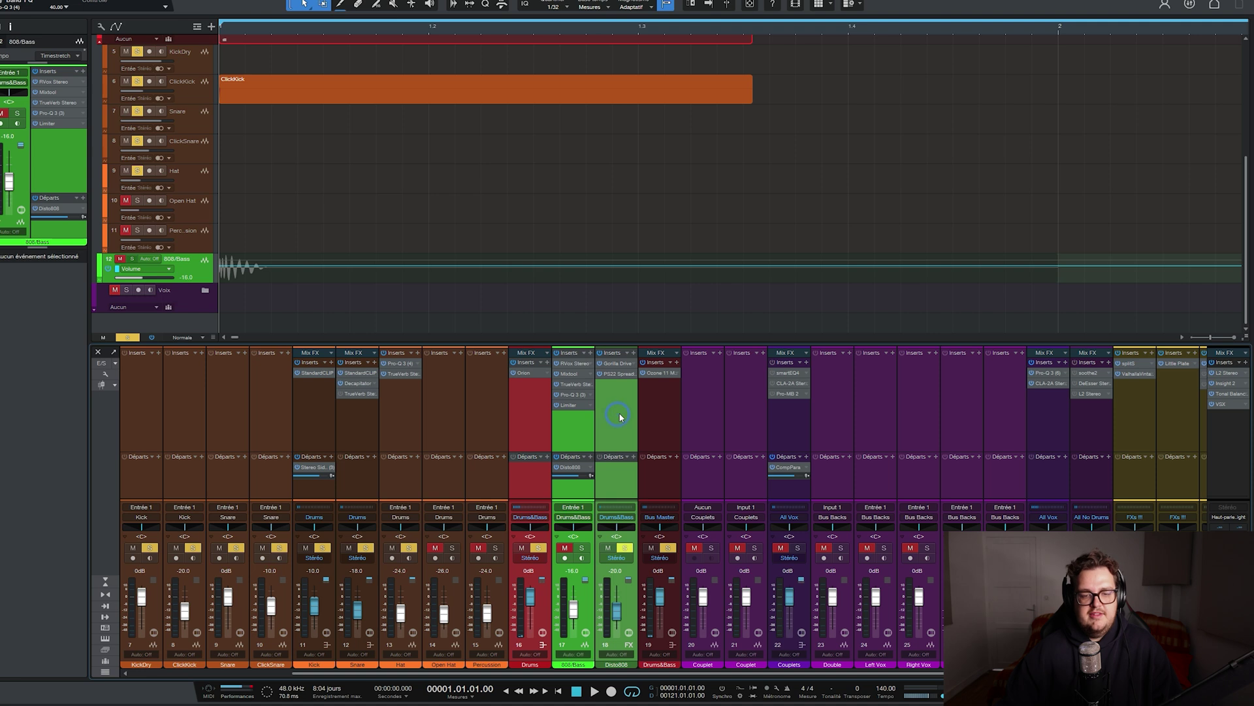
left_click(644, 408)
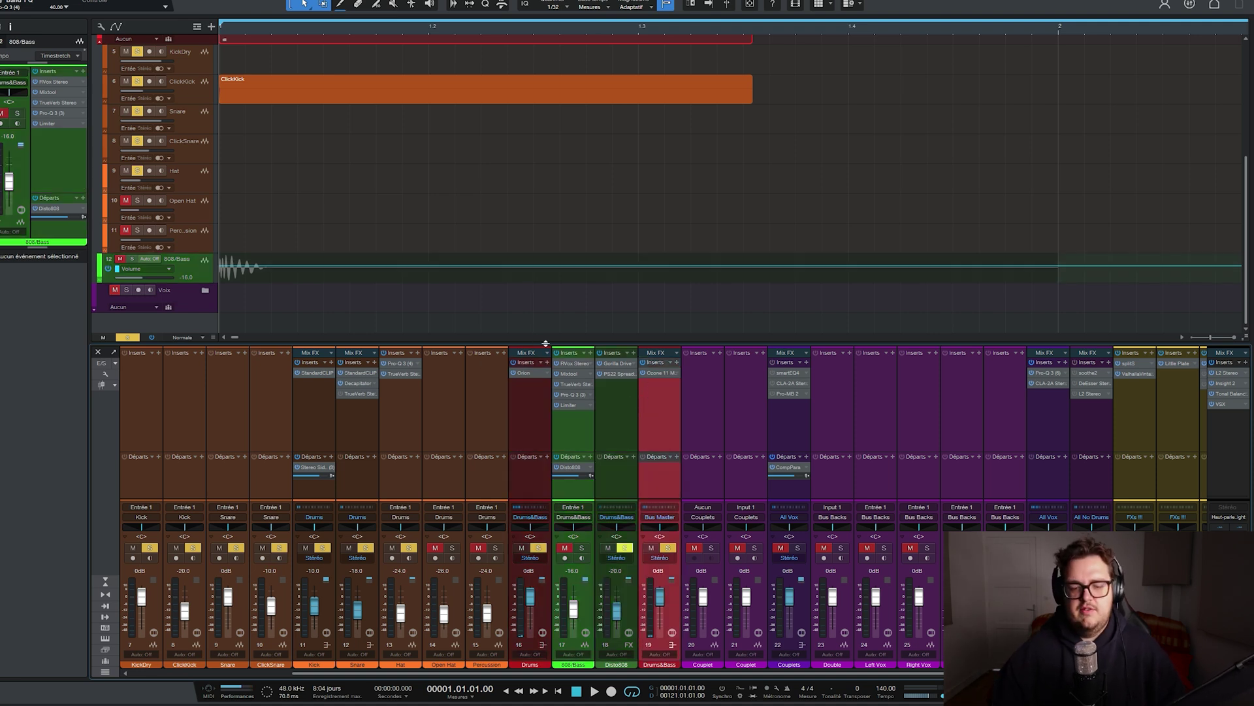
left_click(609, 407)
left_click(529, 433, "shift")
left_click(648, 397)
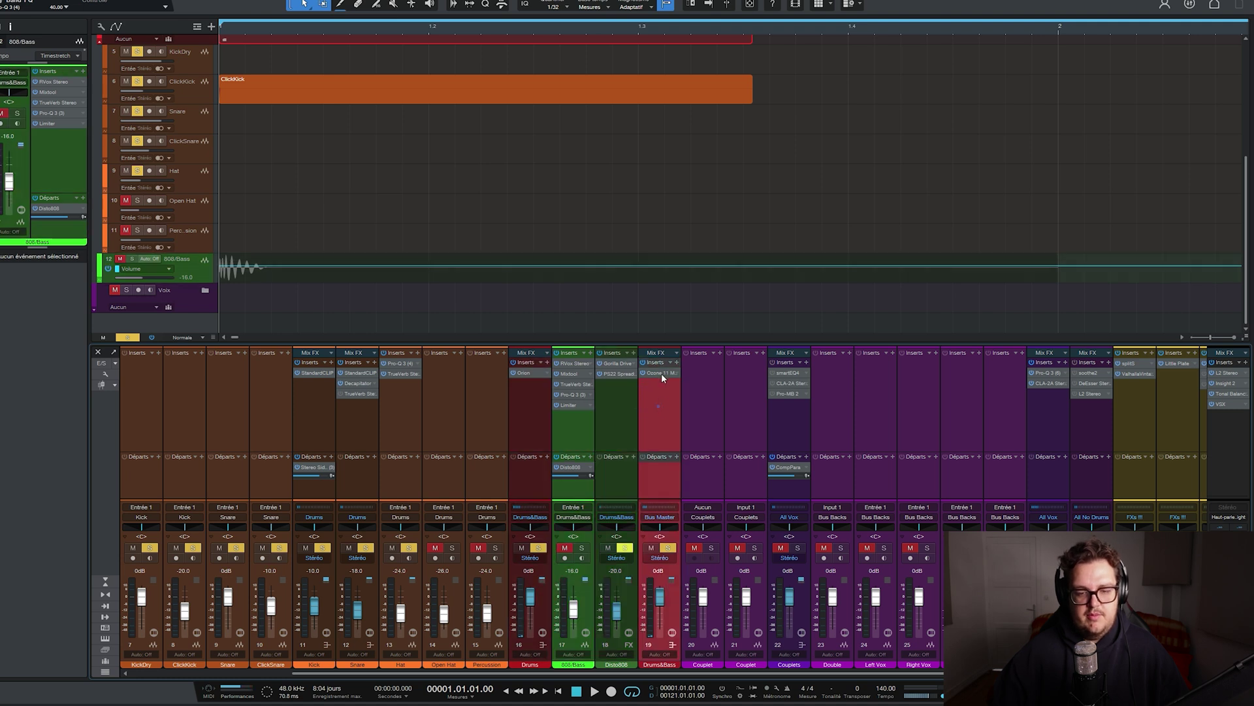
Step: Review the Ozone 11 Maximizer on the Drums&Bass bus, including its available IRC modes and output level
double_click(661, 371)
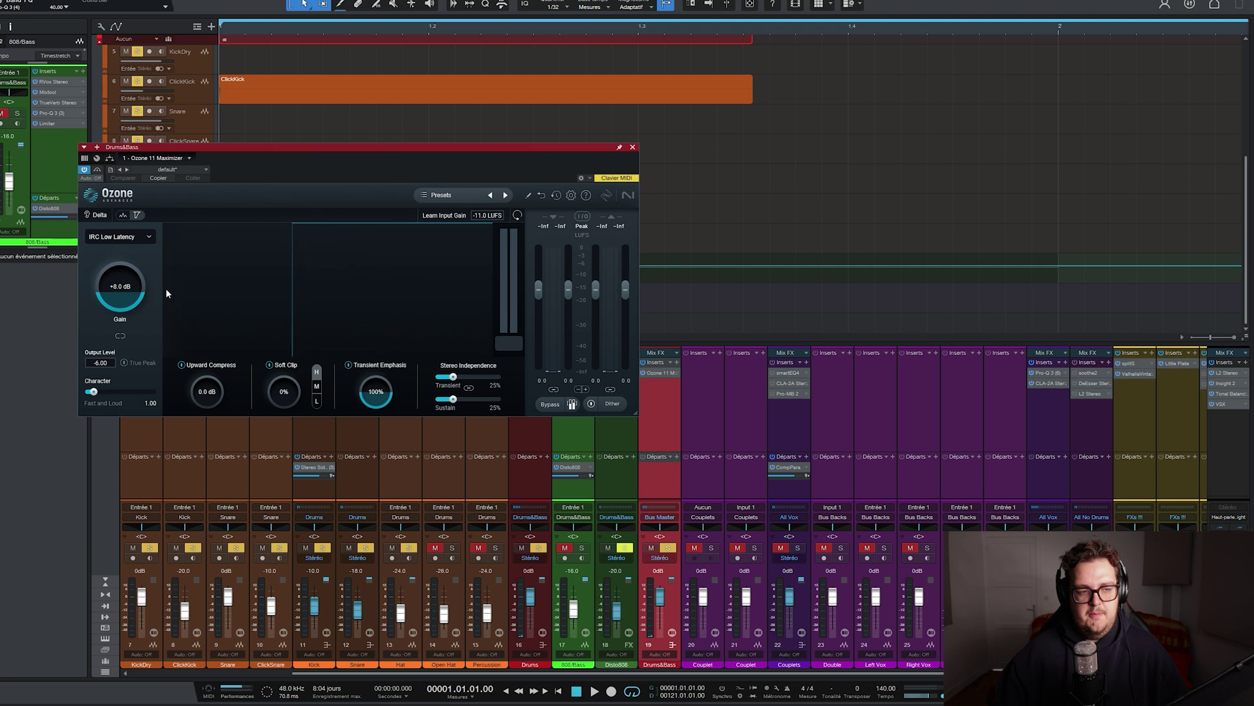
left_click(131, 236)
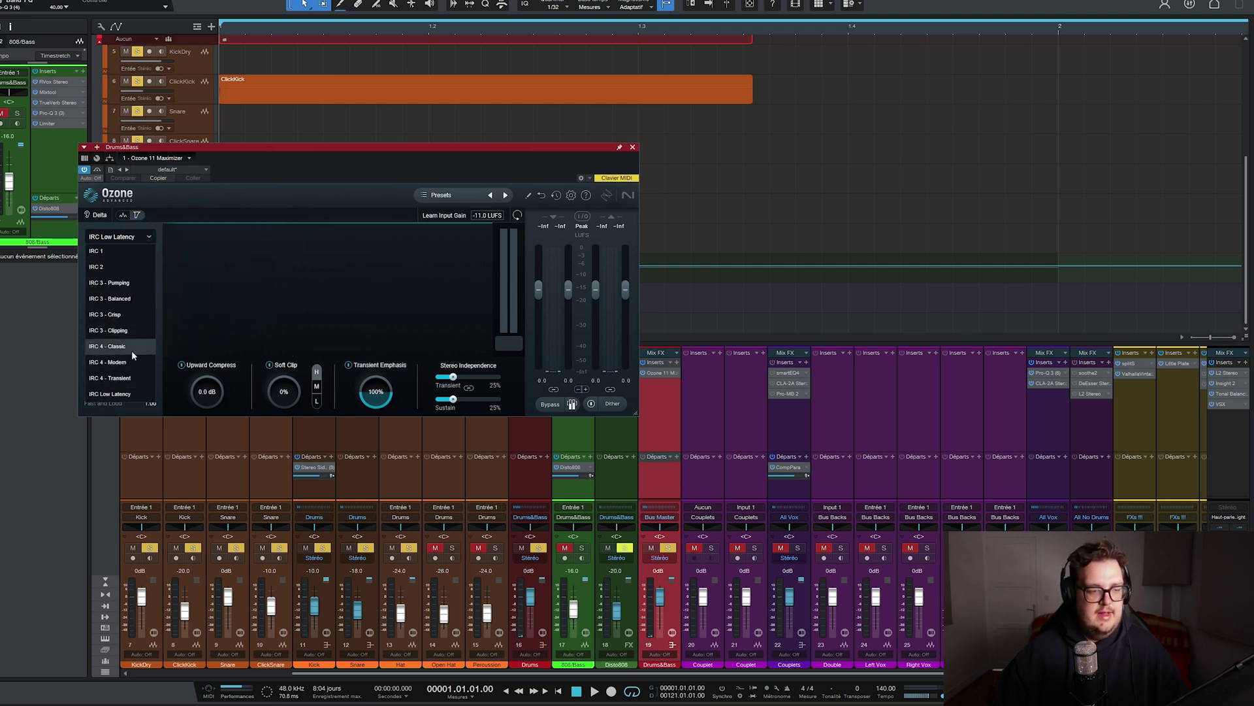
left_click(121, 378)
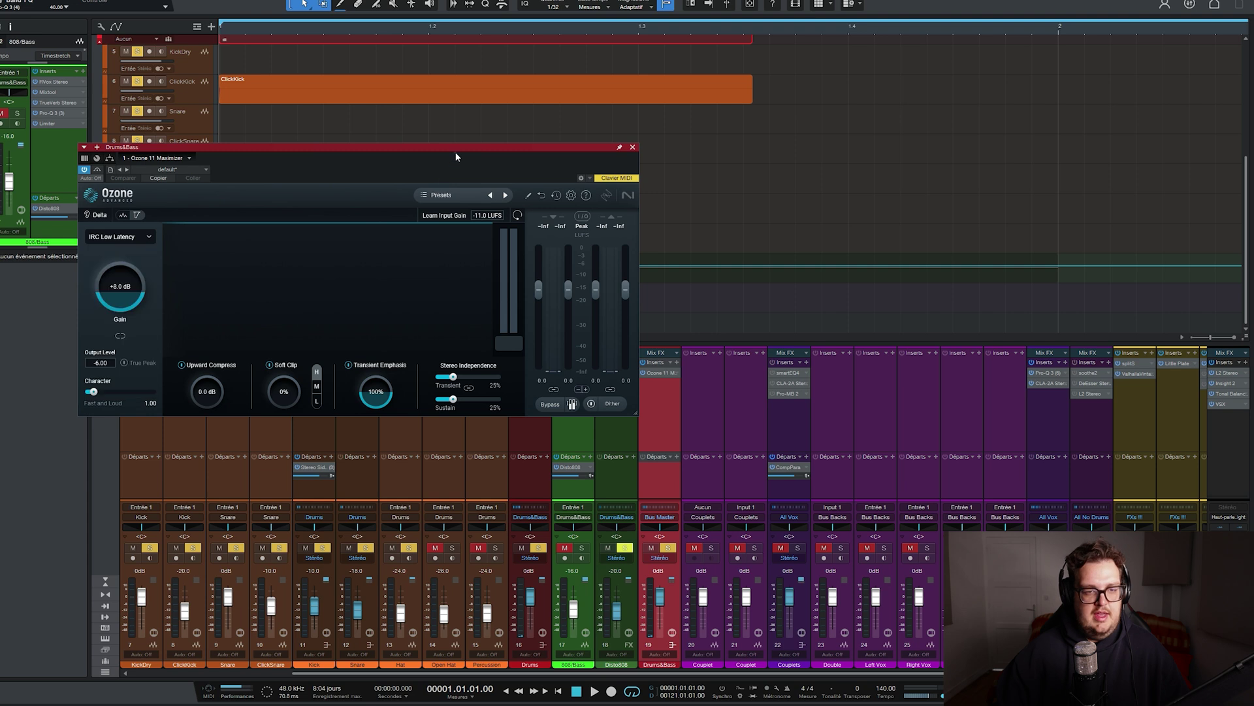
left_click(632, 148)
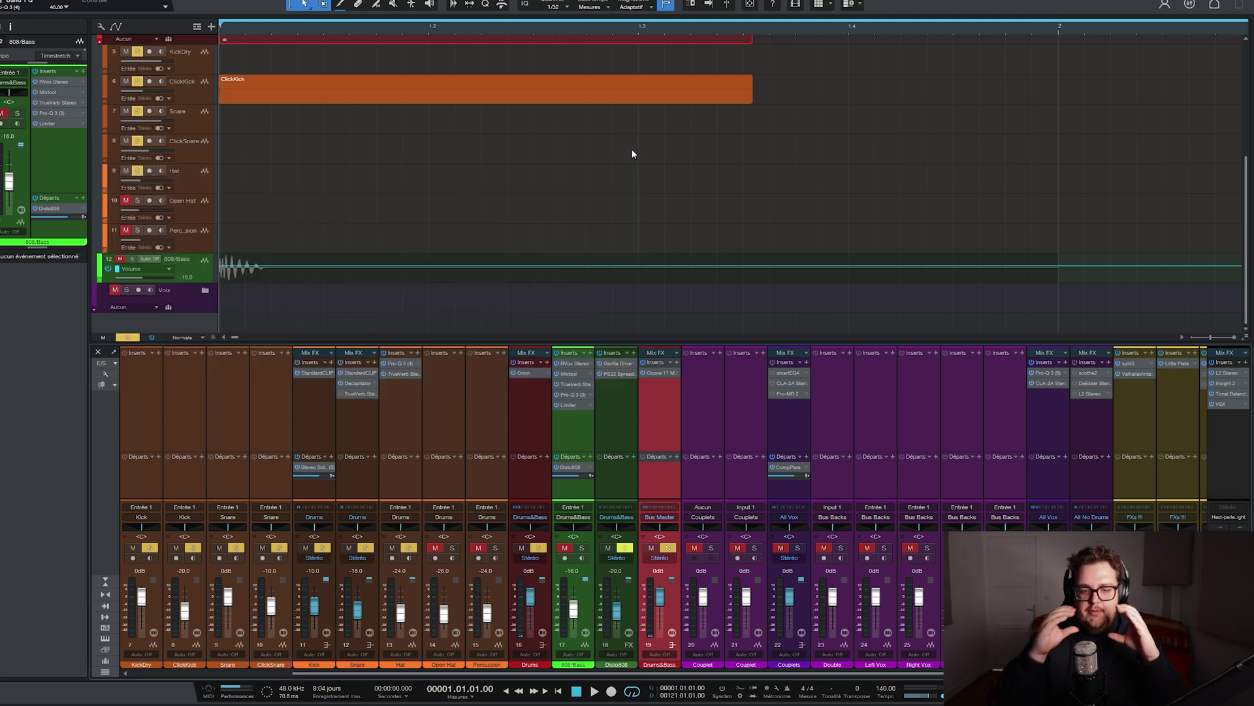
left_click(657, 371)
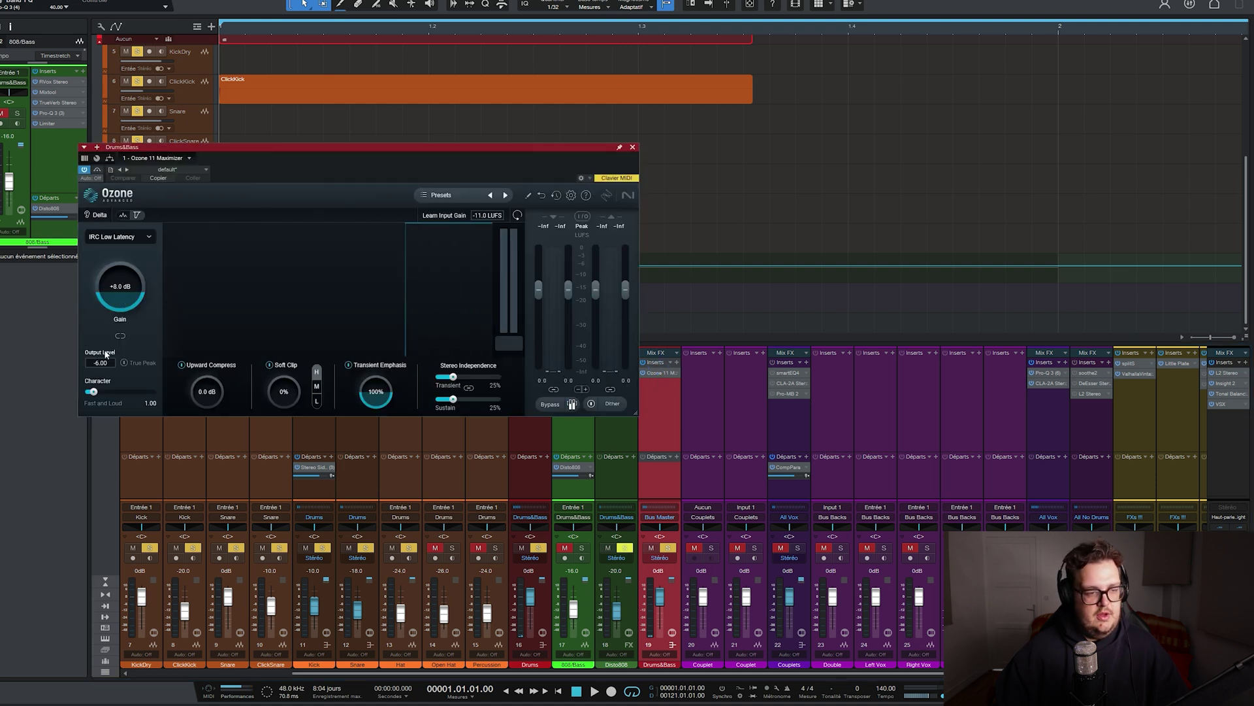
left_click(632, 147)
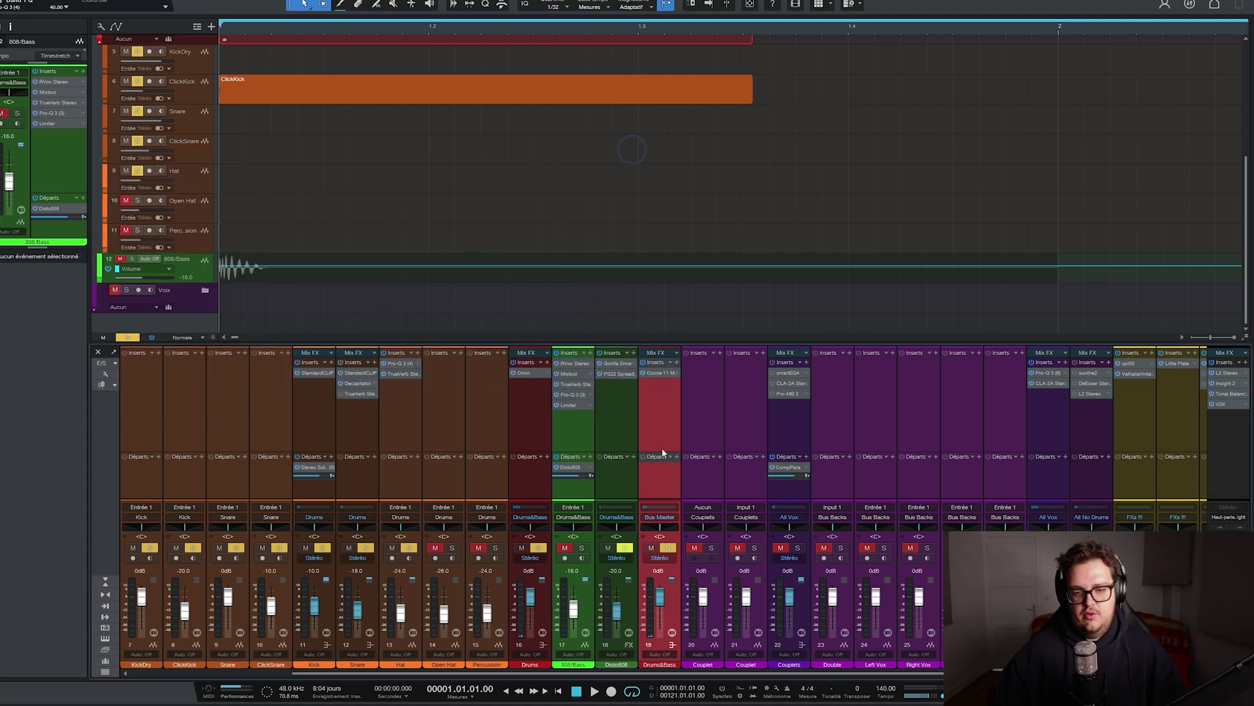
Step: Follow the Couplet vocal track to the Couplets bus, and examine the bus's smartEQ4 insert
left_click_drag(580, 671, 813, 671)
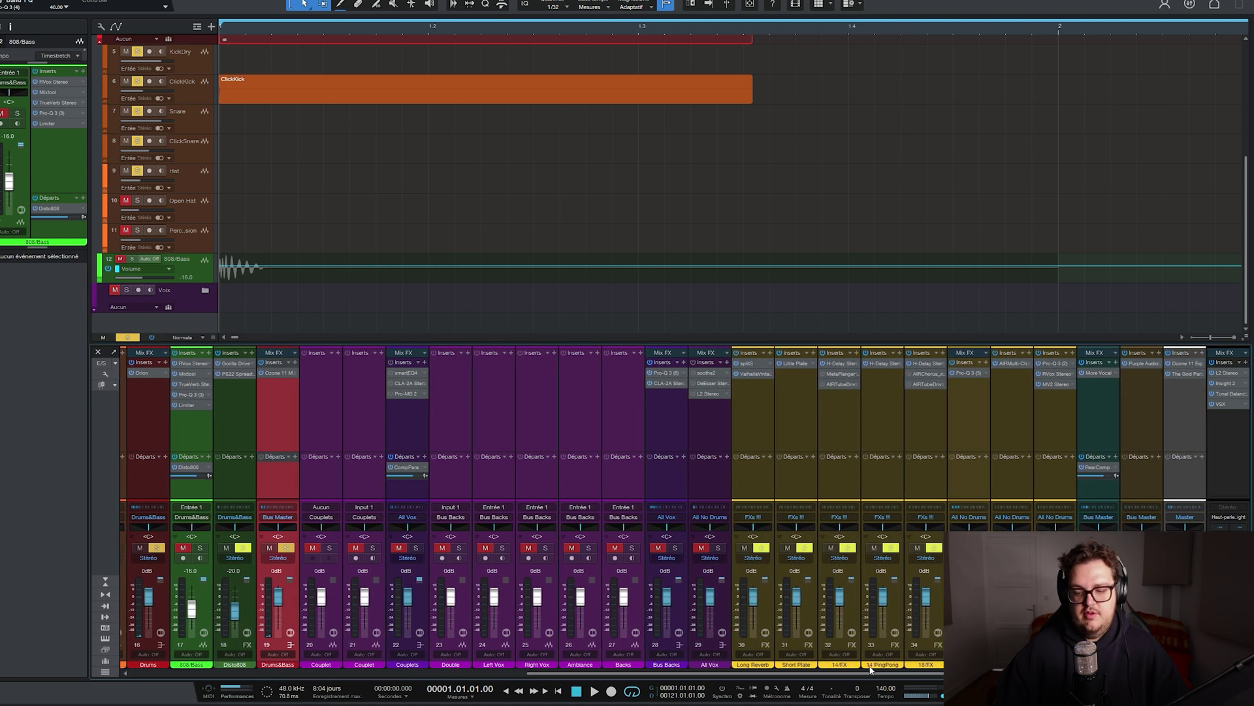
left_click(327, 425)
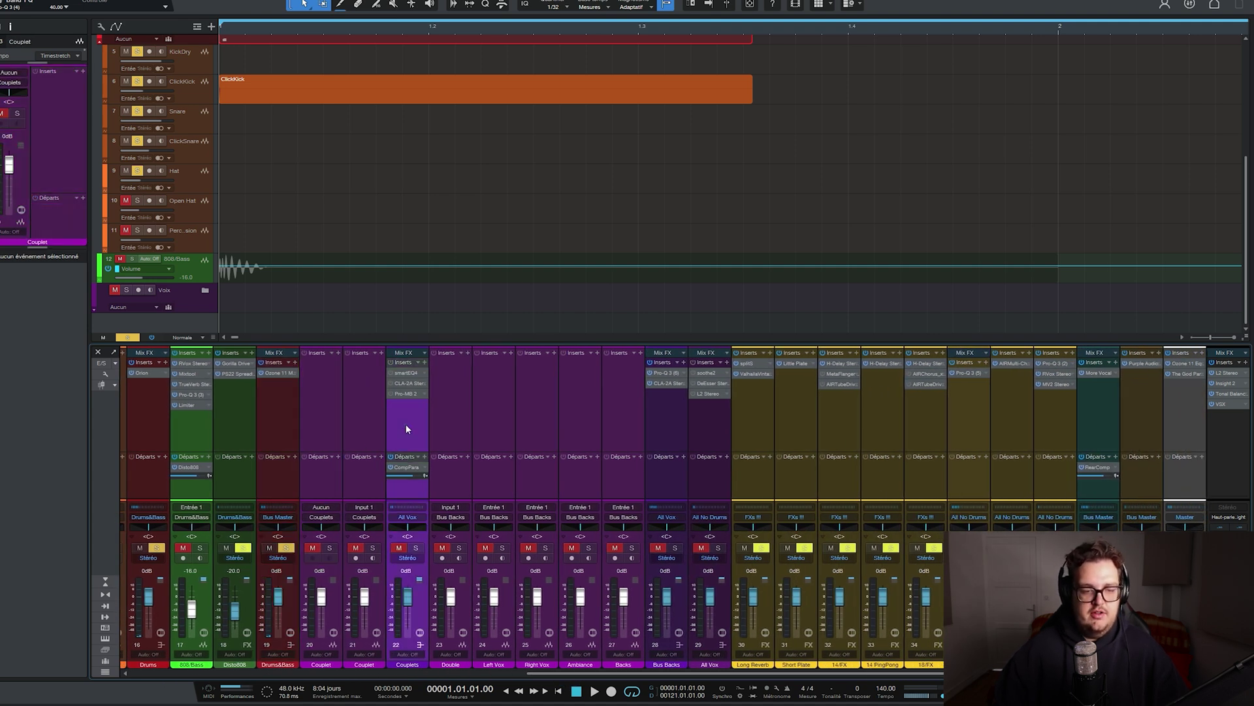
left_click(405, 373)
left_click_drag(552, 61, 695, 52)
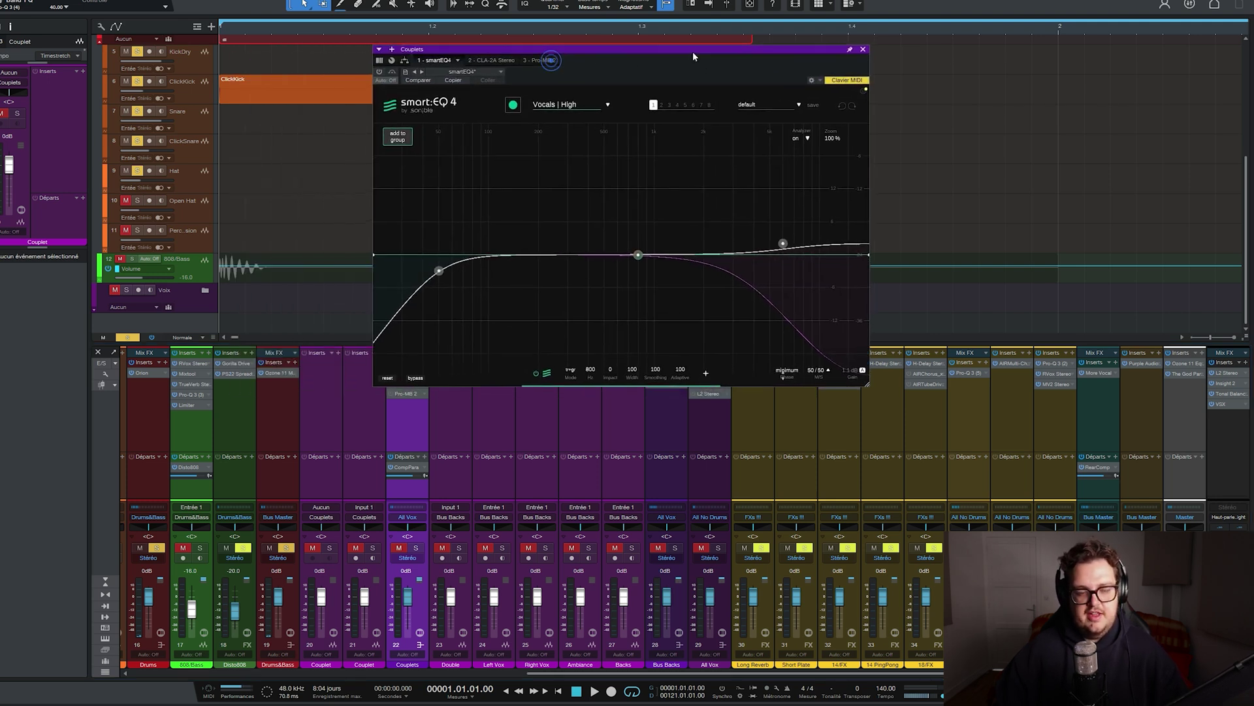
mouse_move(641, 255)
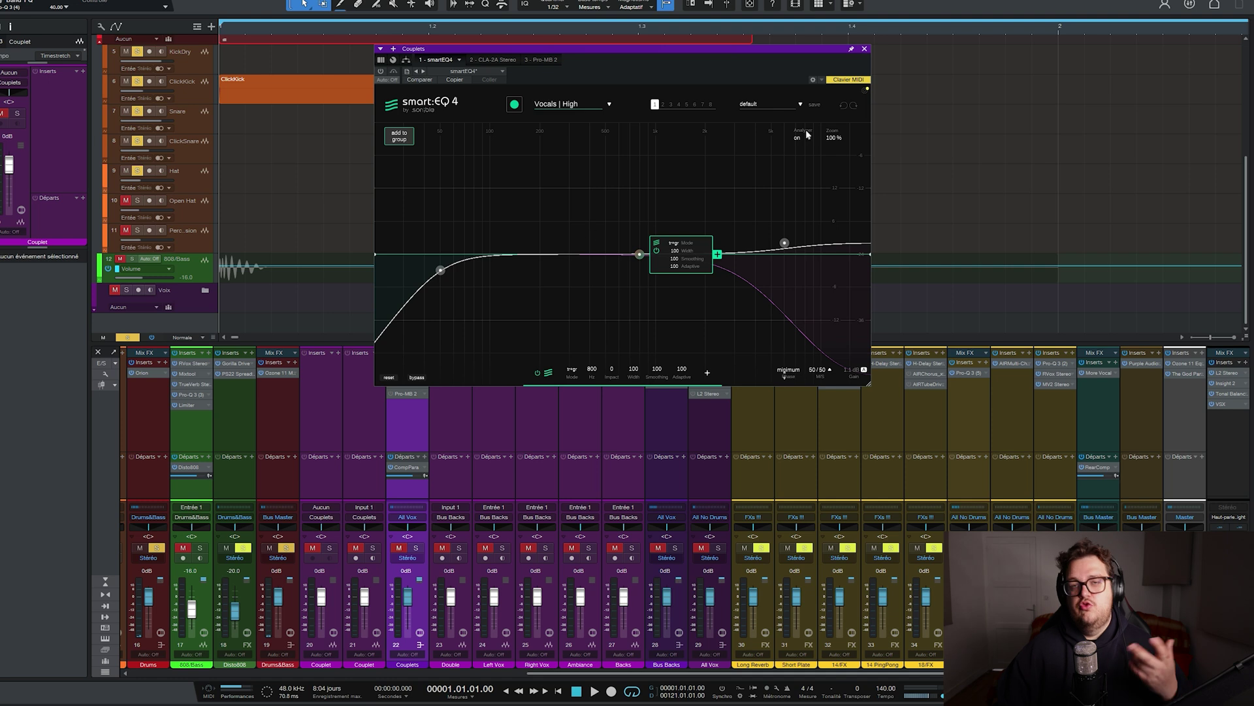
left_click(864, 49)
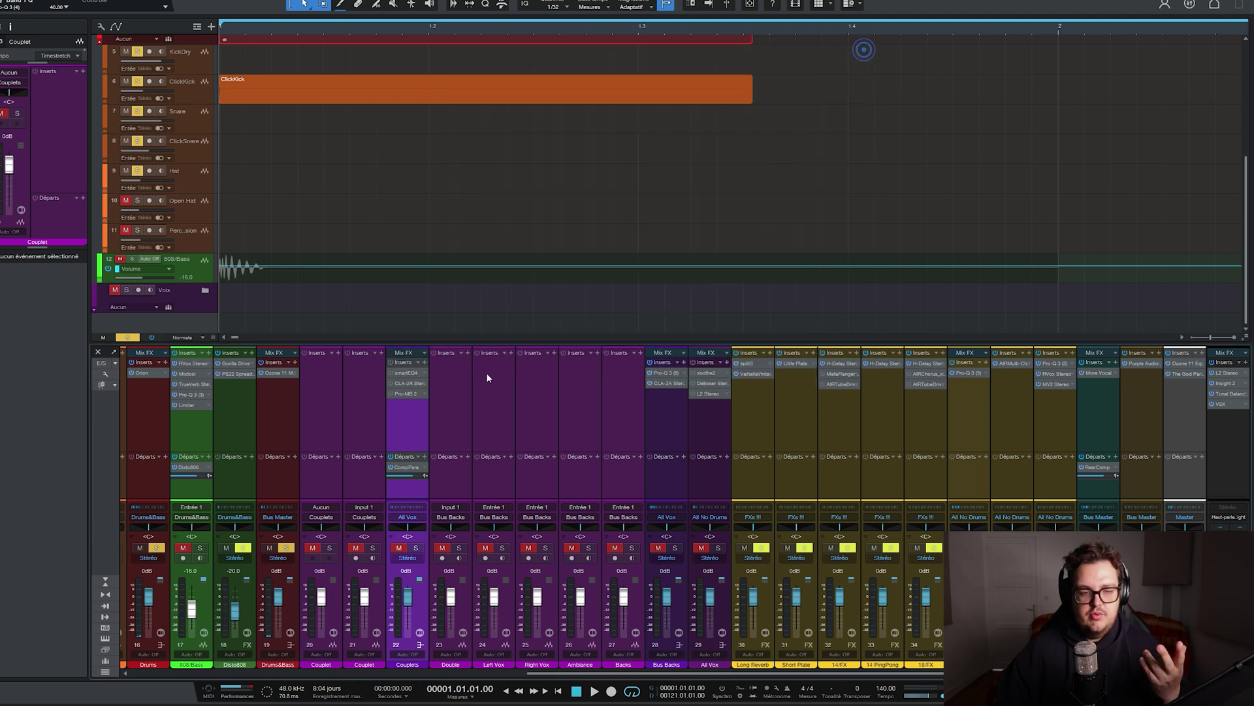
Step: Check the CLA-2A Stereo and Pro-MB 2 inserts on the Couplets bus
left_click(407, 383)
left_click(402, 394)
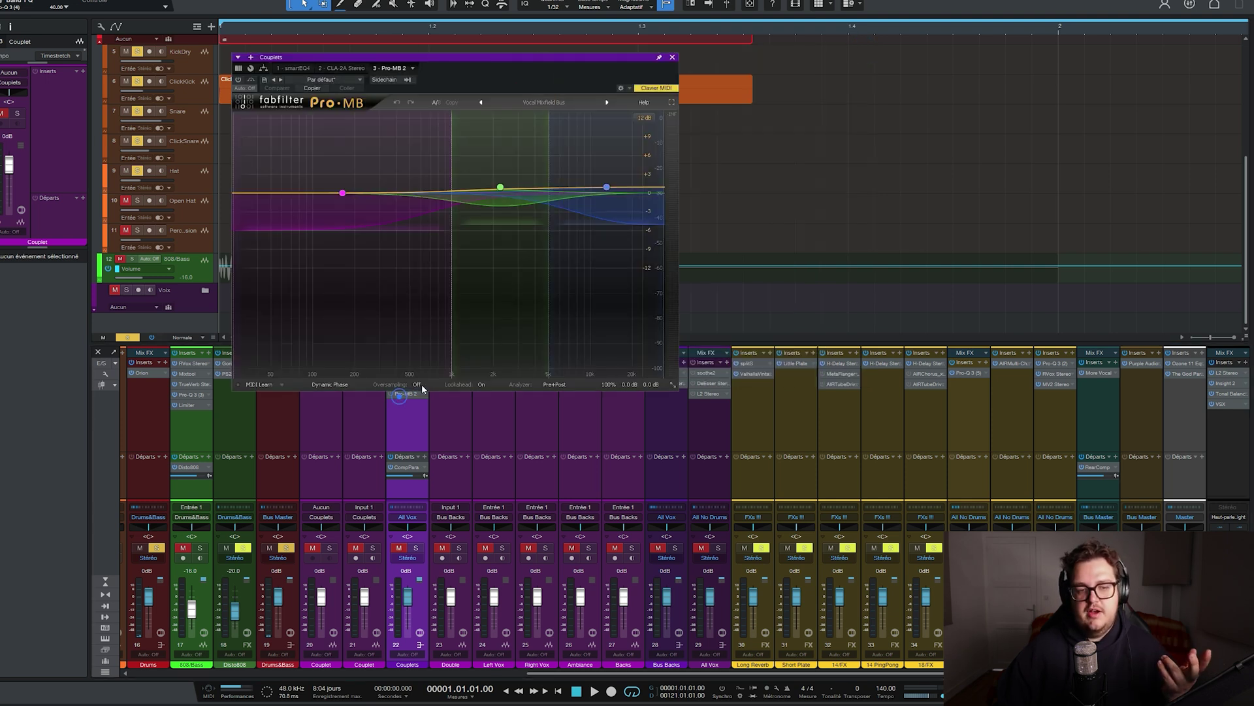
left_click(672, 57)
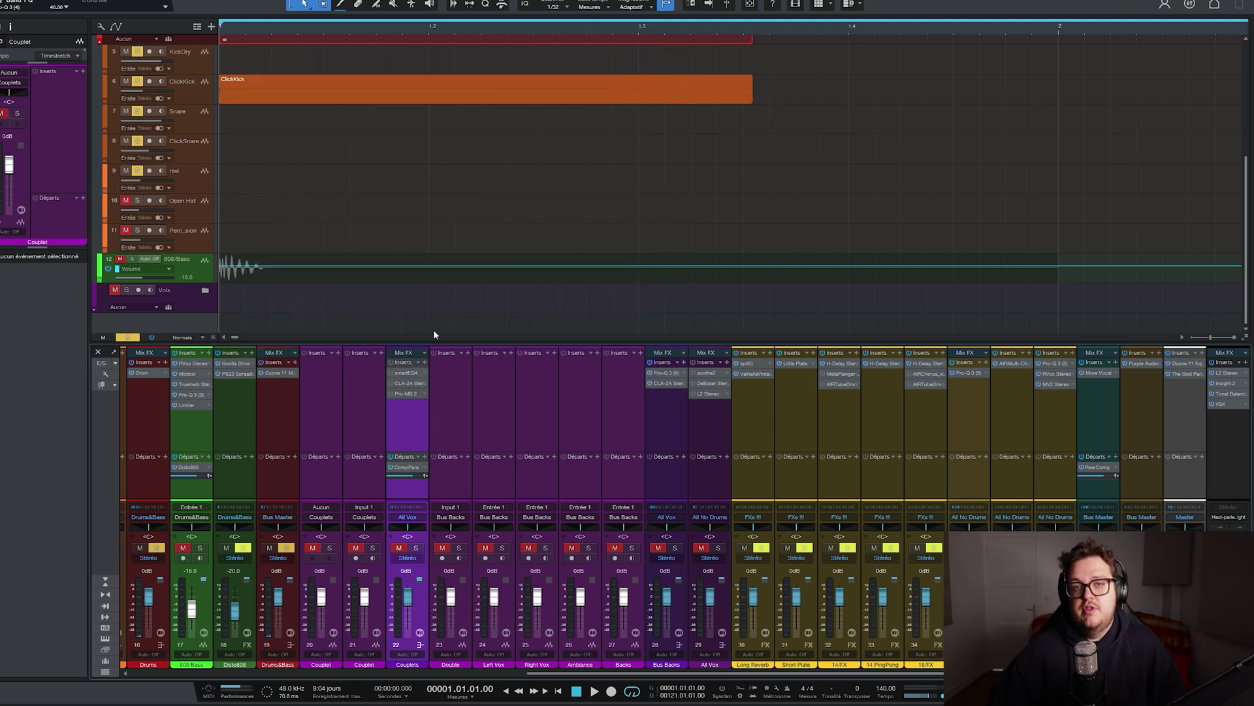
Step: Select Bus Backs, and examine the bell and both shelf bands in its Pro-Q 3
left_click(668, 421)
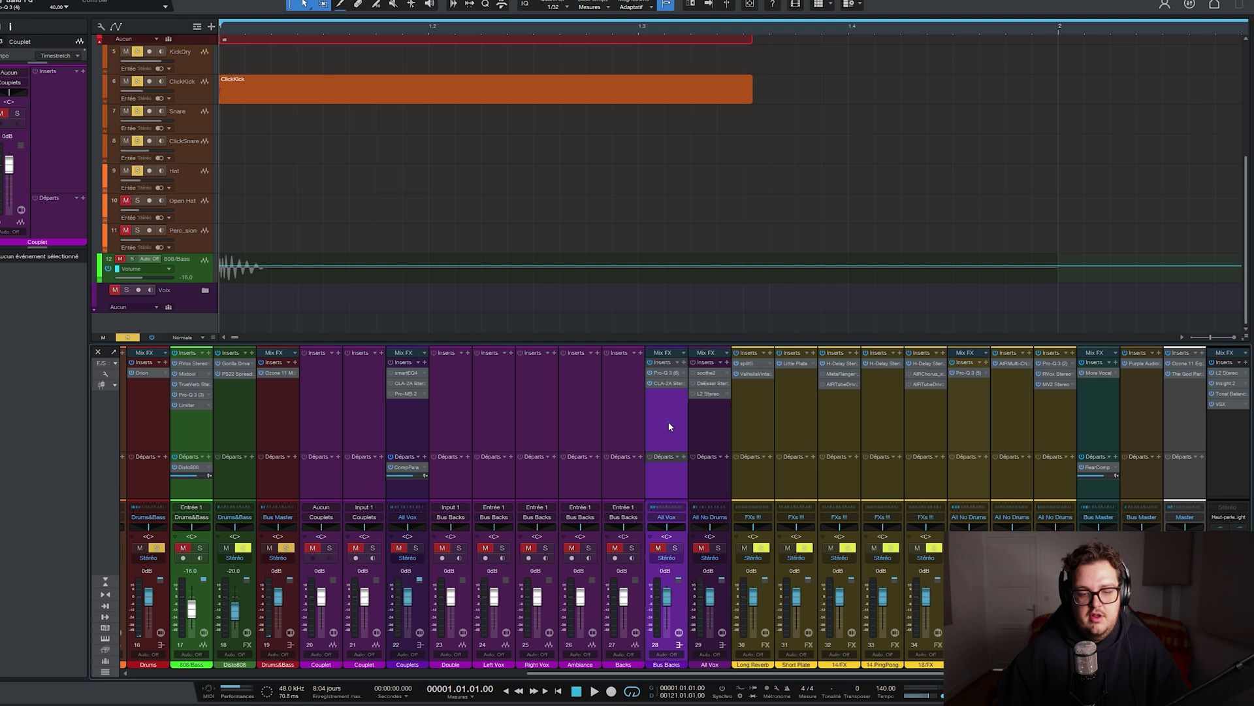
left_click(667, 371)
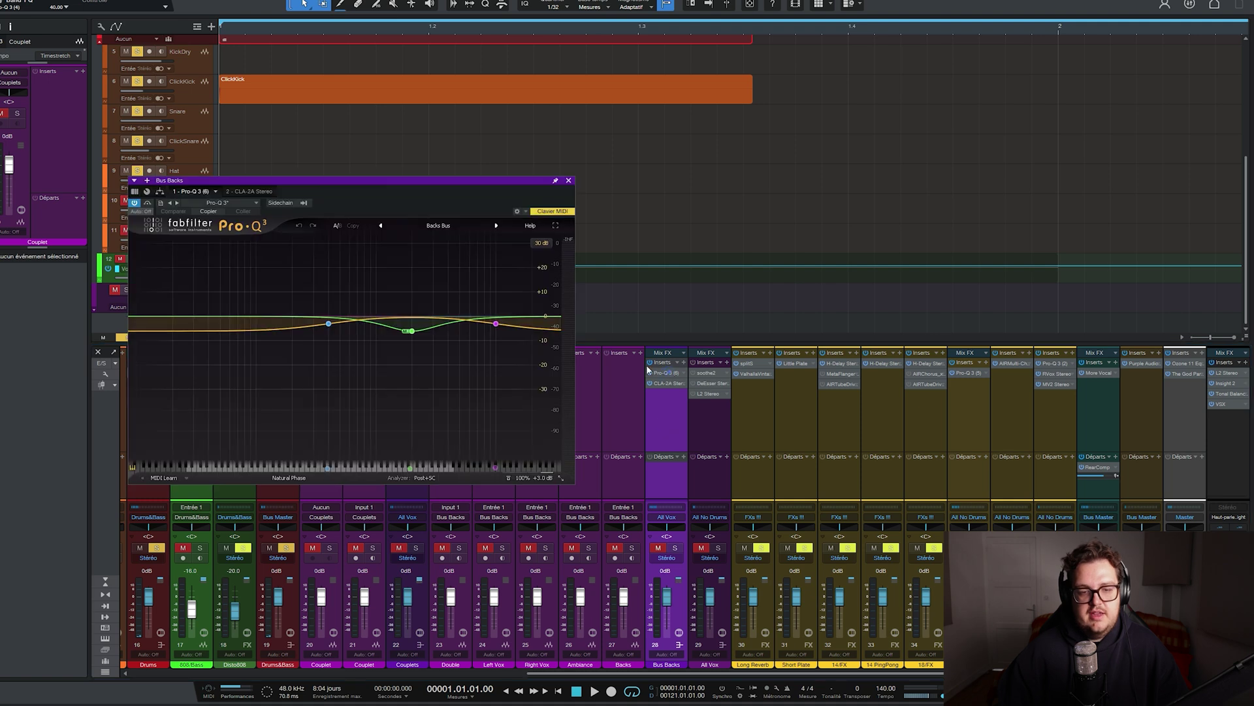
left_click(412, 331)
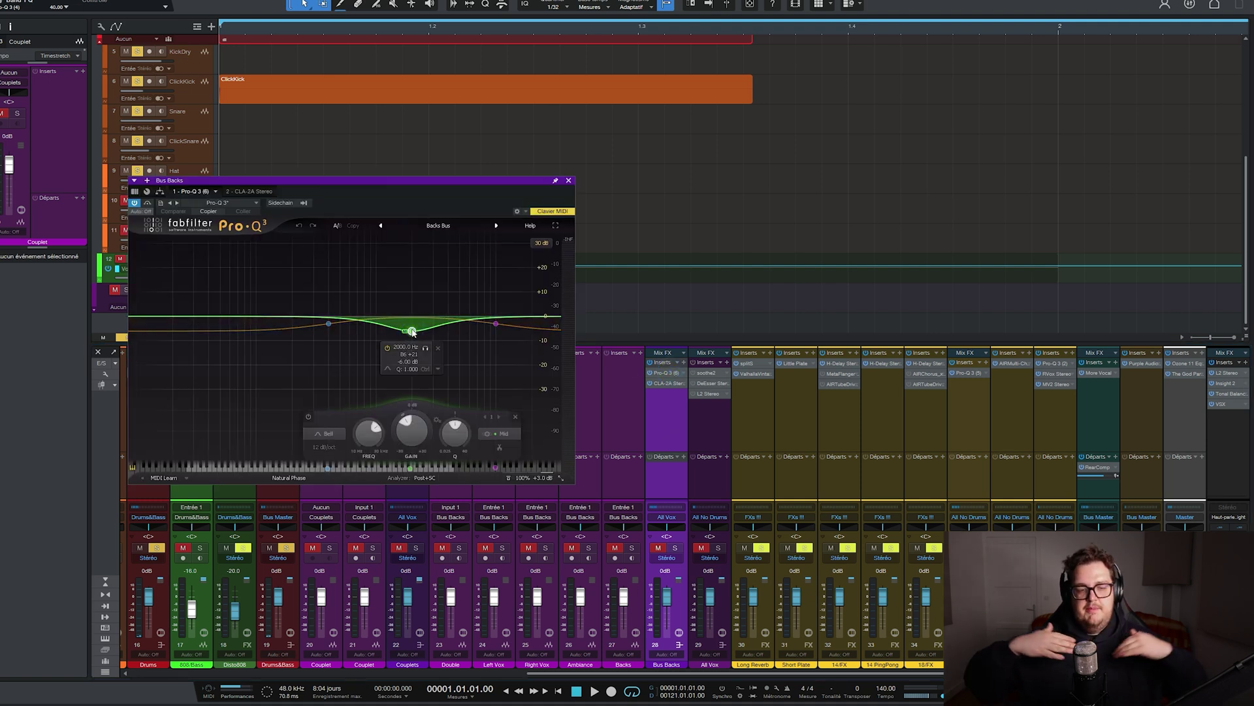
left_click(329, 324)
left_click(496, 323)
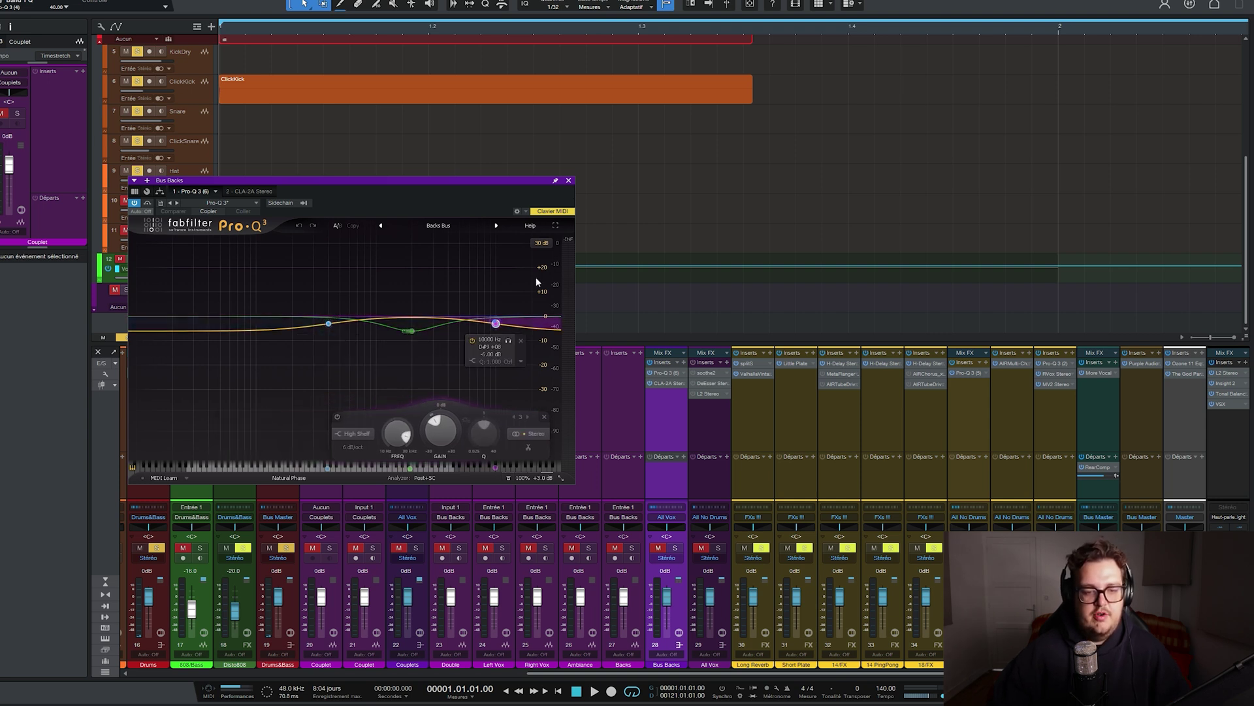
left_click(569, 179)
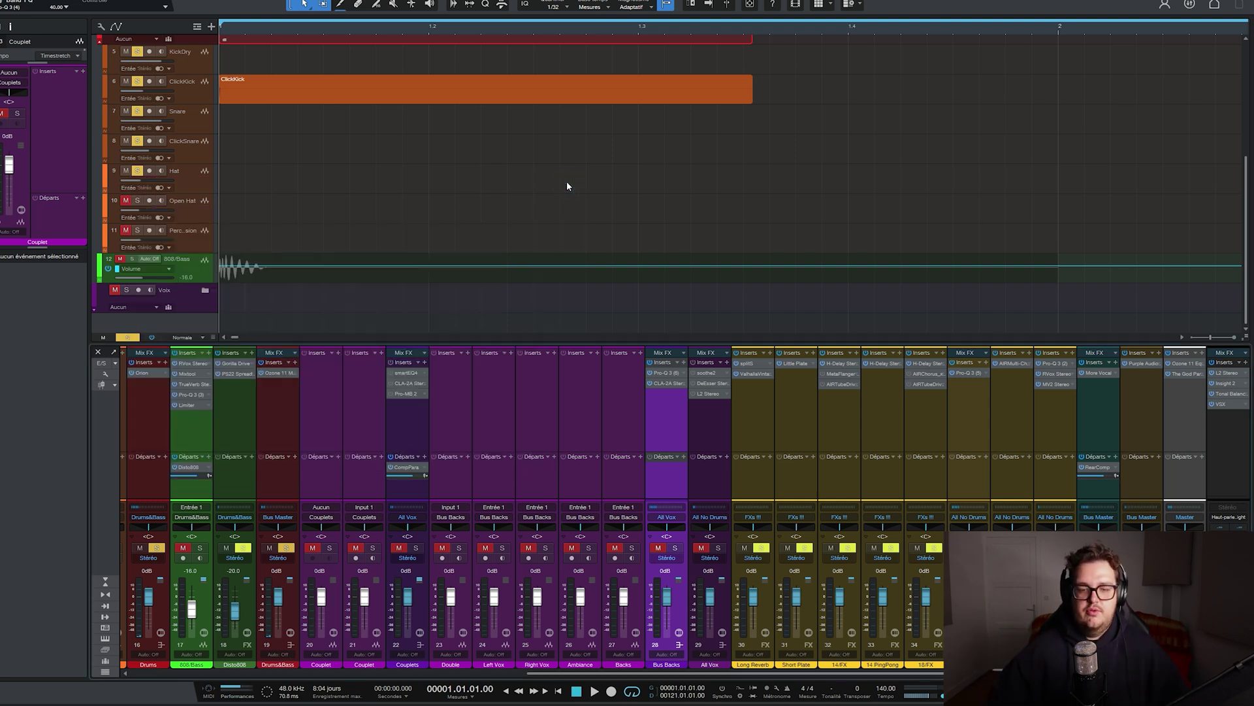
Step: Check the CLA-2A Stereo insert on Bus Backs, and solo the All Vox bus
left_click(668, 383)
left_click(669, 384)
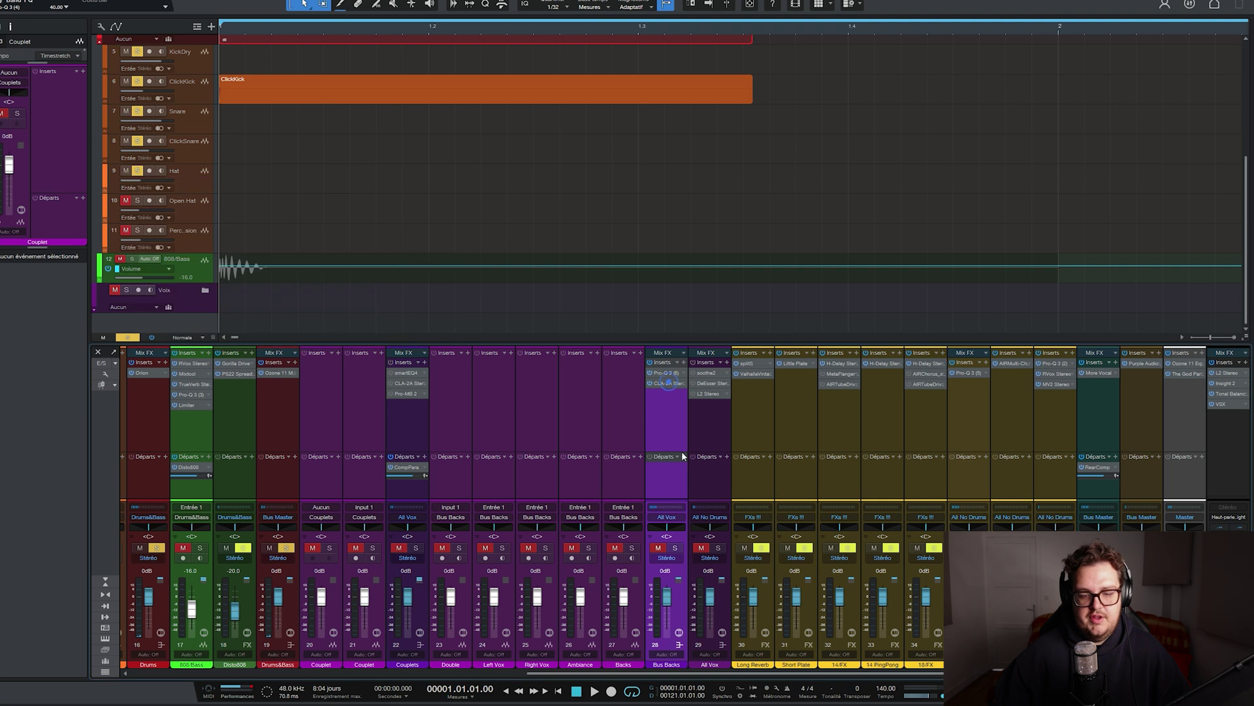
left_click(718, 548)
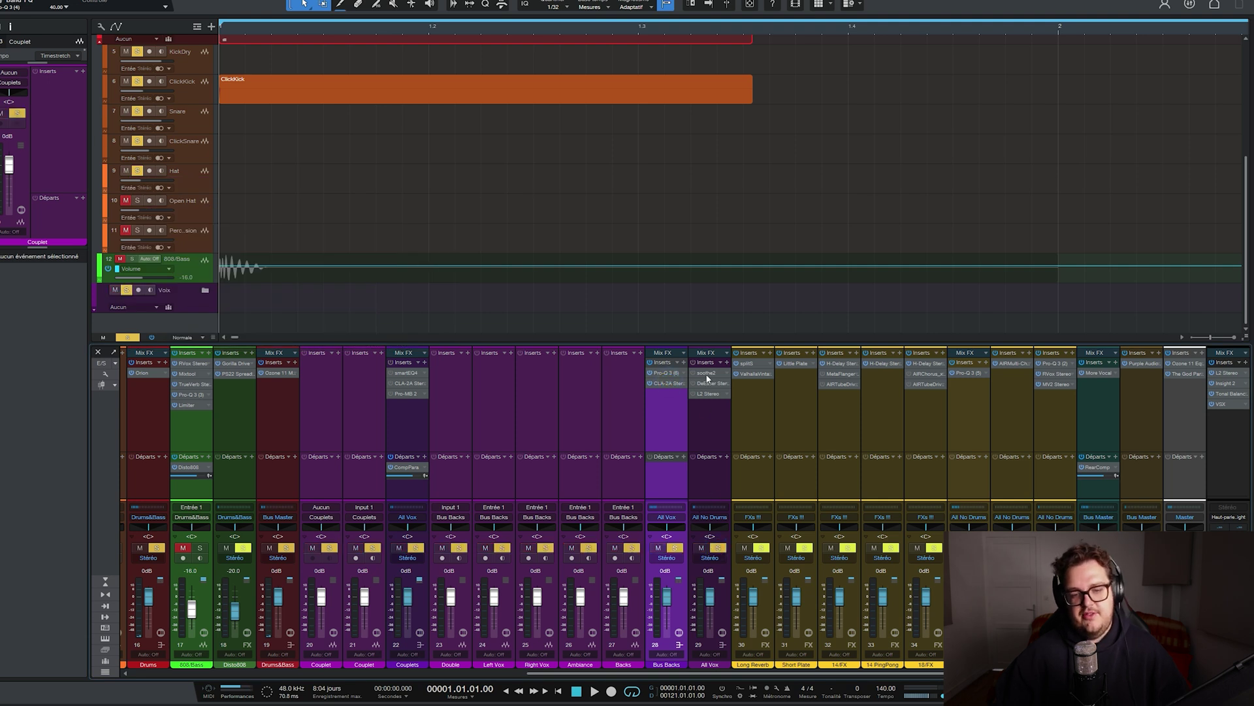
Step: Check the soothe2, DeEsser Stereo and L2 Stereo inserts on the All Vox bus
left_click(705, 372)
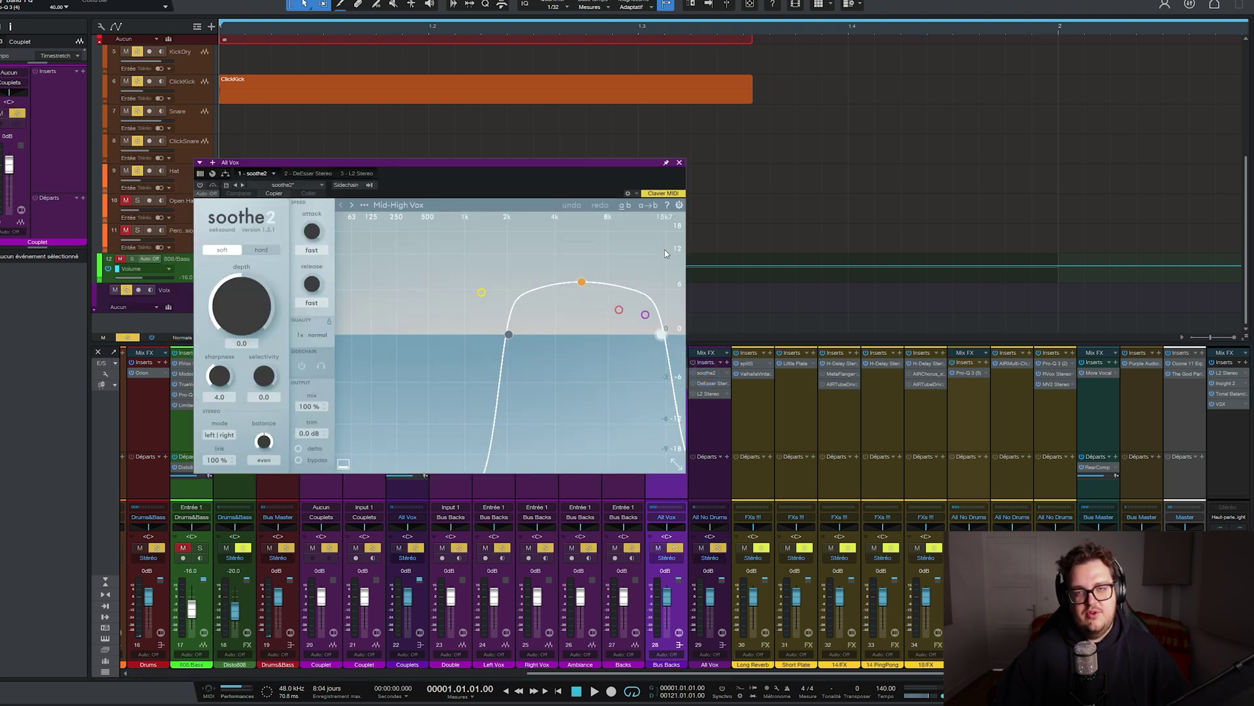
left_click(678, 161)
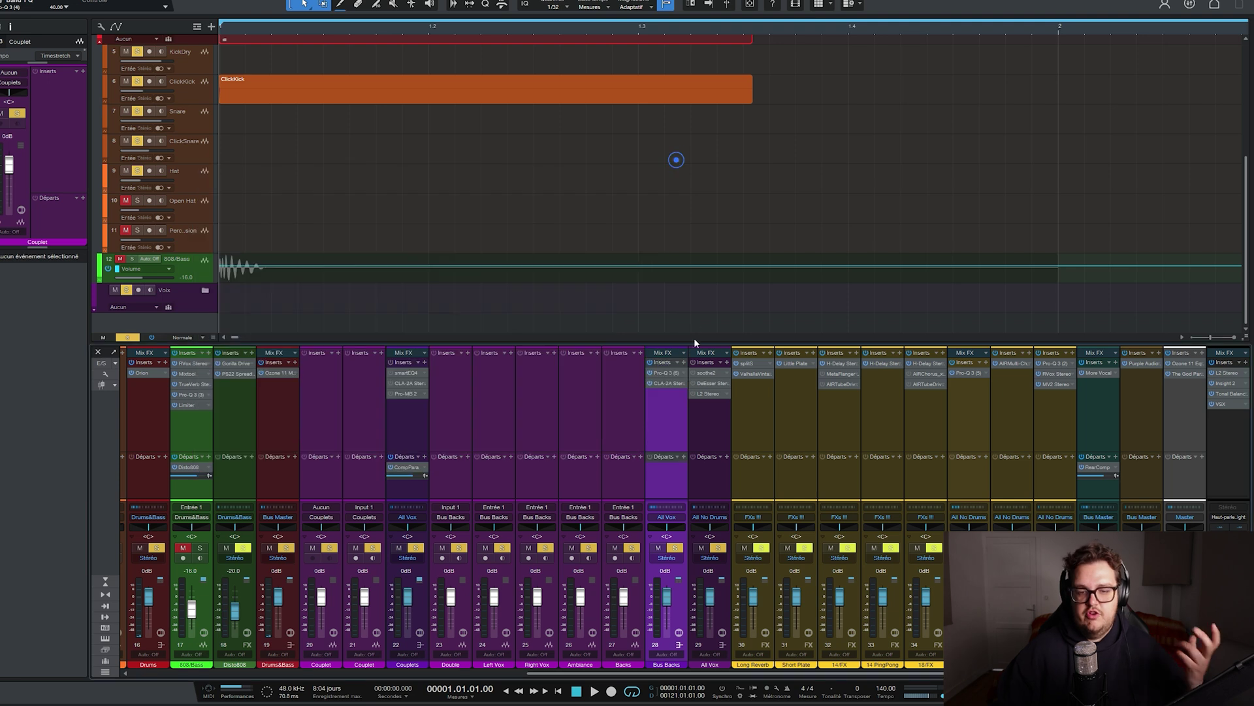
left_click(708, 383)
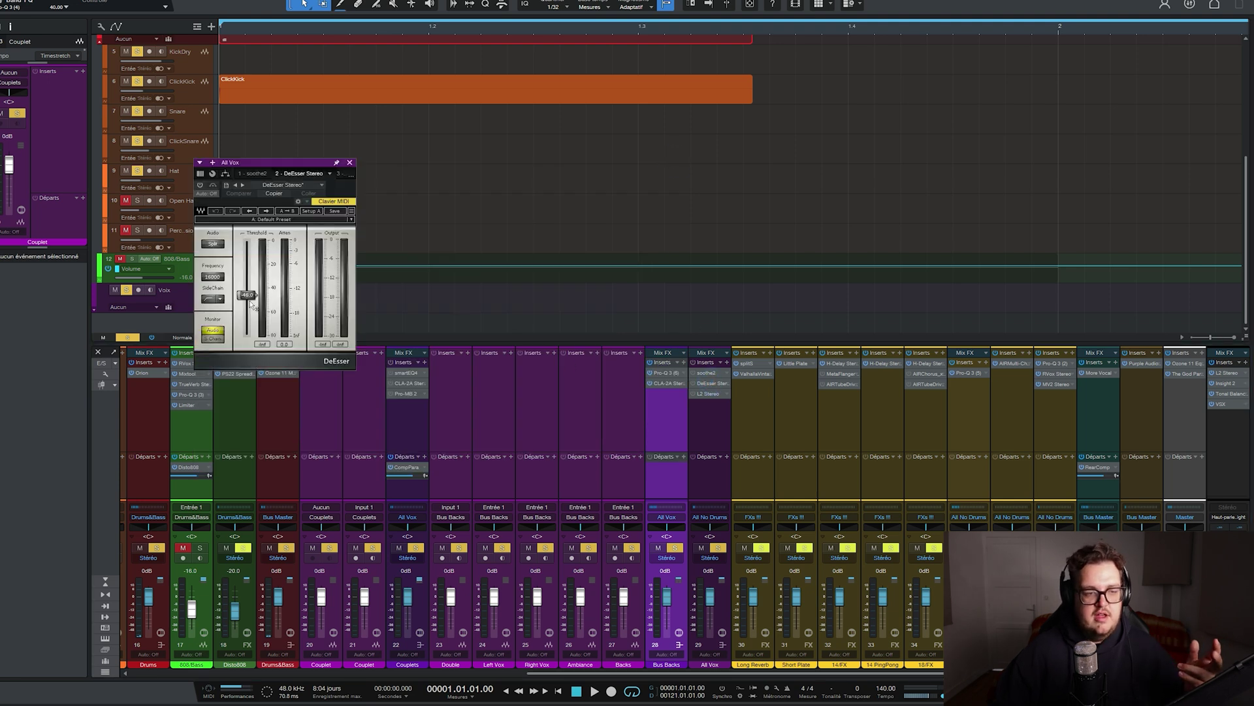
left_click(711, 393)
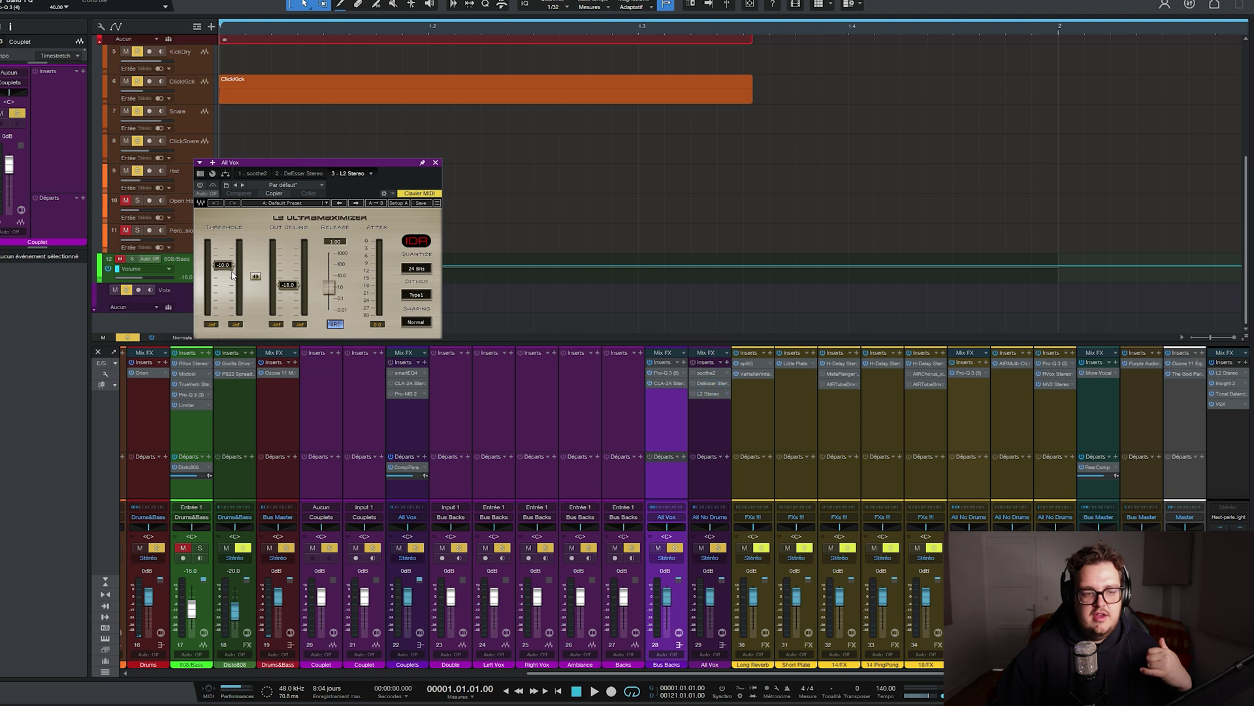
left_click(435, 162)
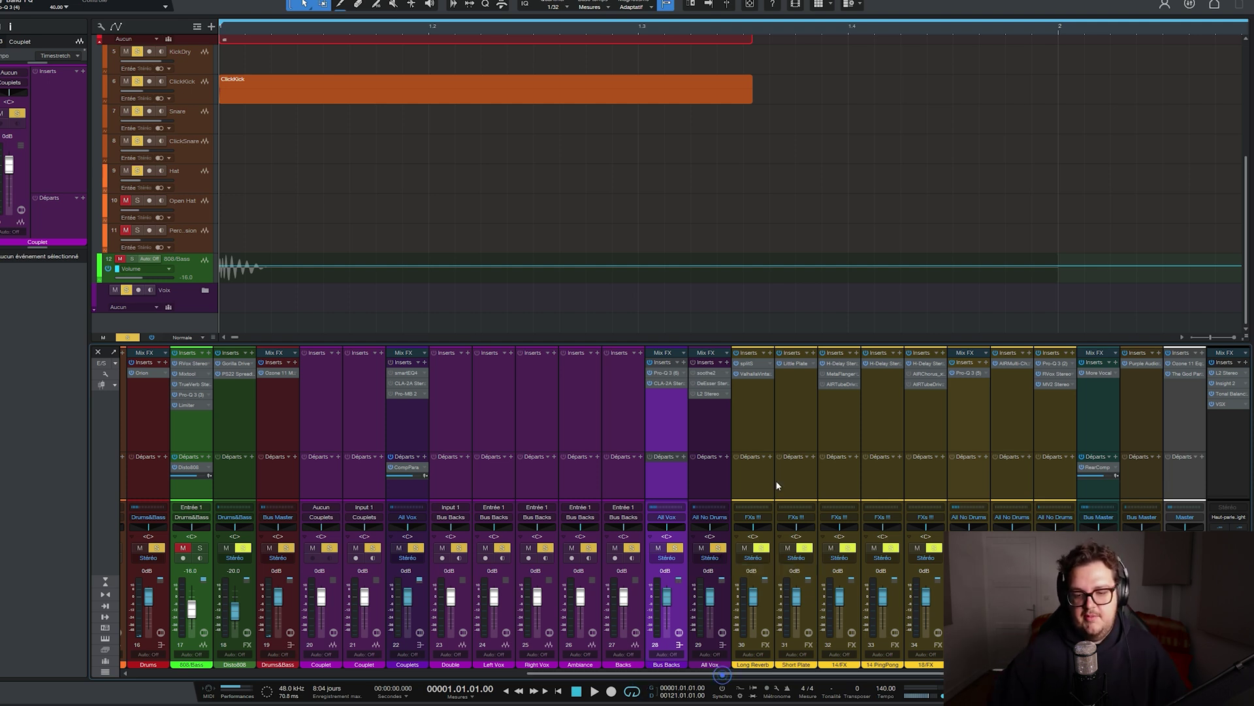
Step: Check splitS and ValhallaVintageVerb on the Long Reverb channel, plus Little Plate on the Short Plate channel
left_click(752, 372)
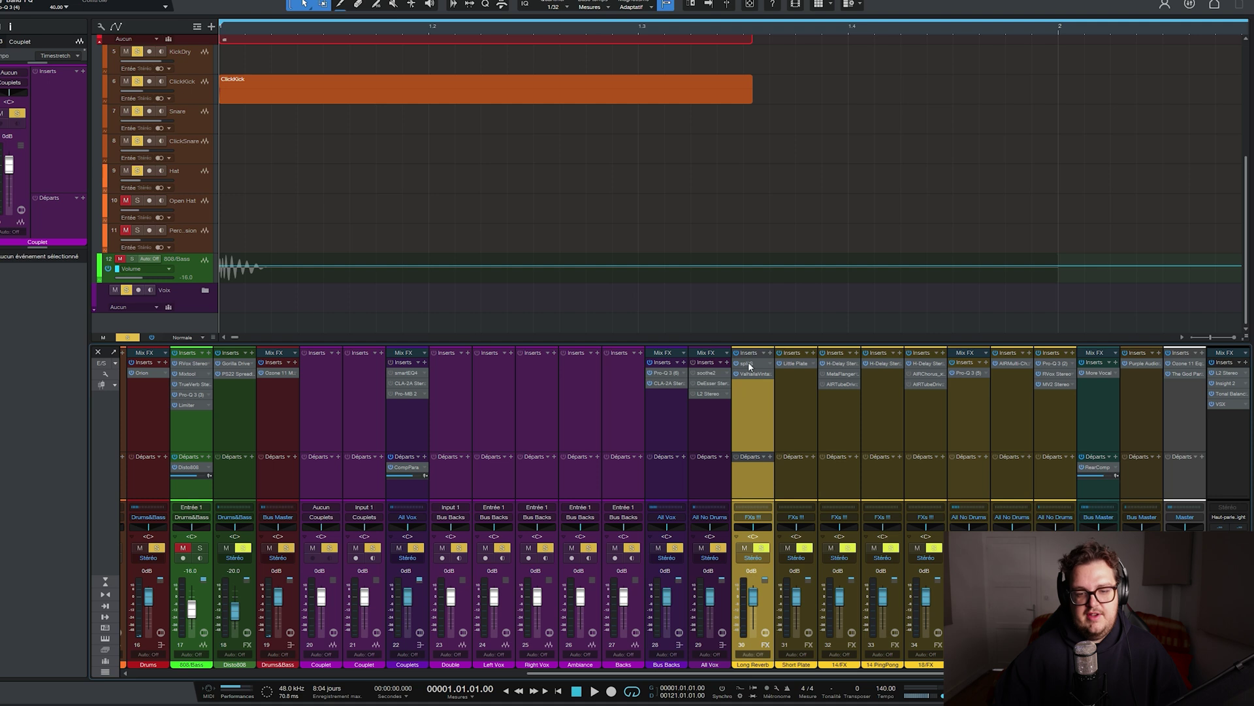
left_click(749, 365)
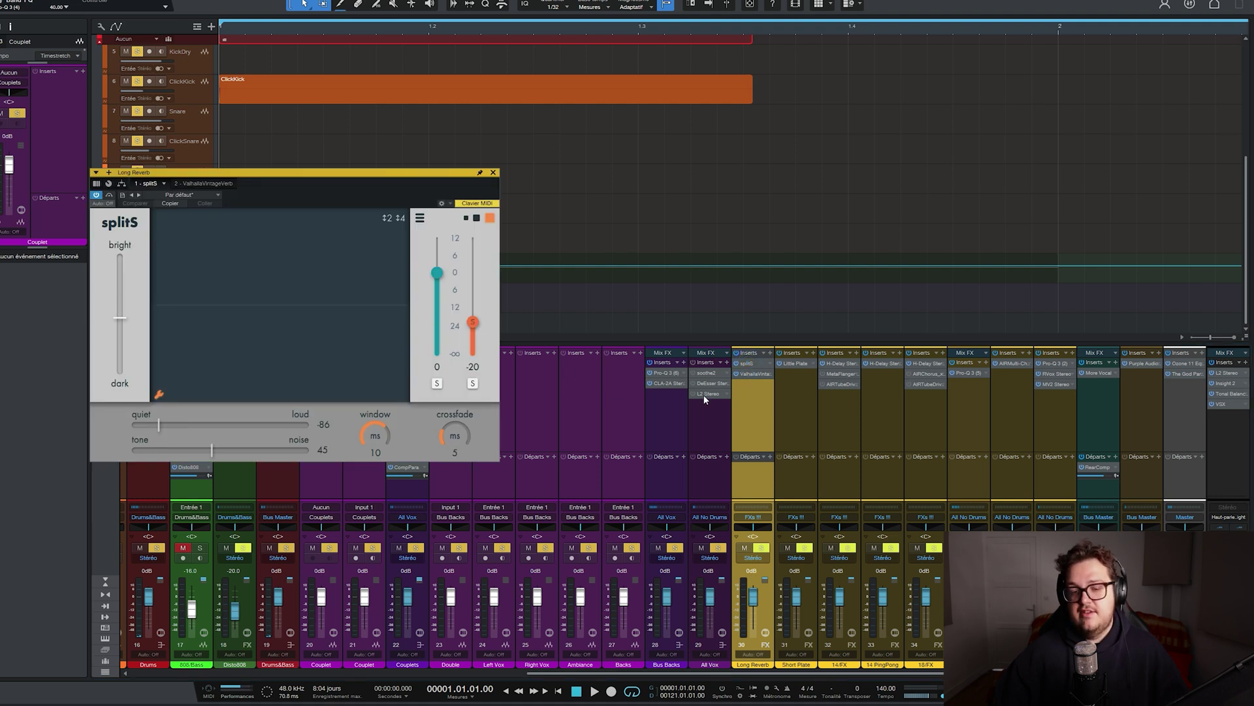
left_click(746, 374)
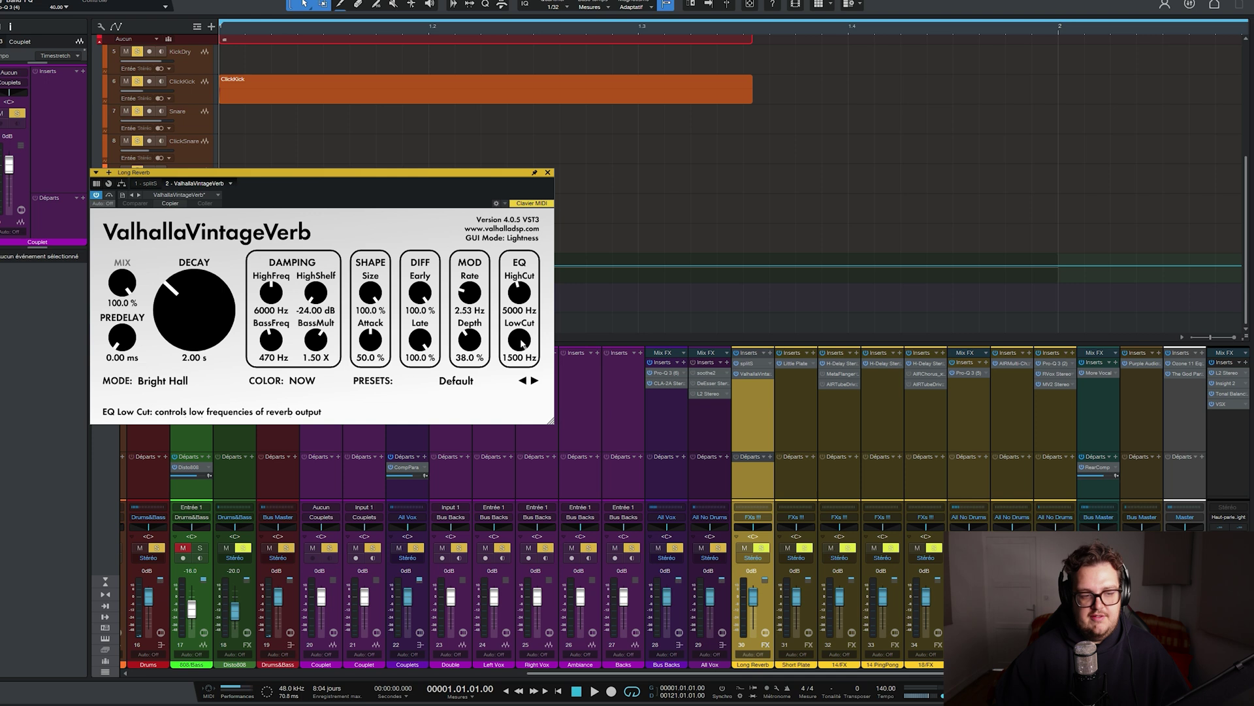
left_click(795, 367)
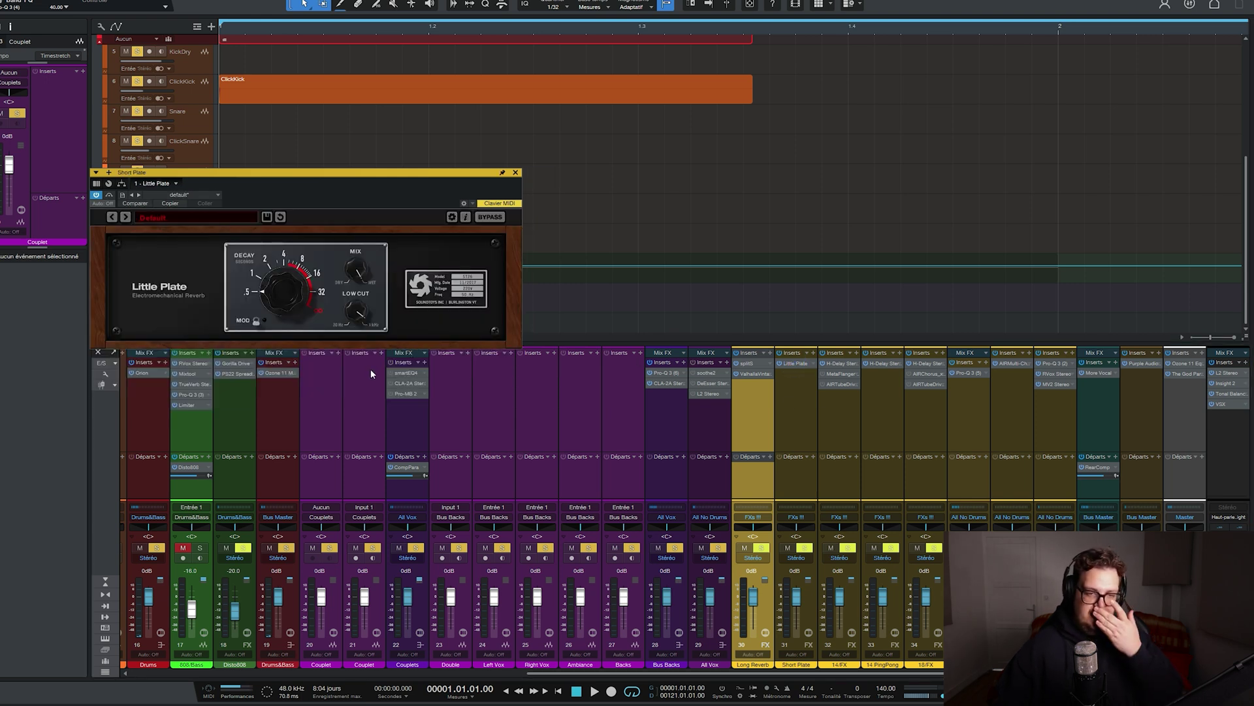
mouse_move(363, 296)
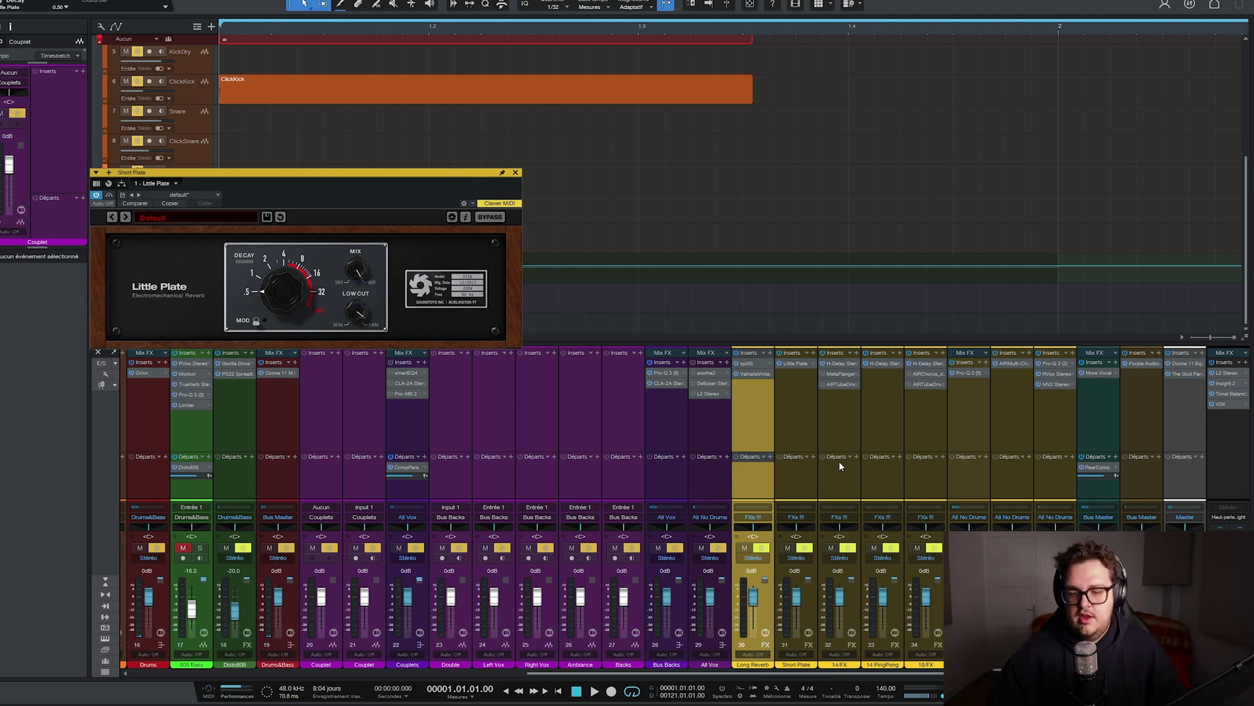
Step: Check the H-Delay Stereo, MetaFlanger Stereo and AIRTubeDrive inserts on FX channel 32
left_click(843, 413)
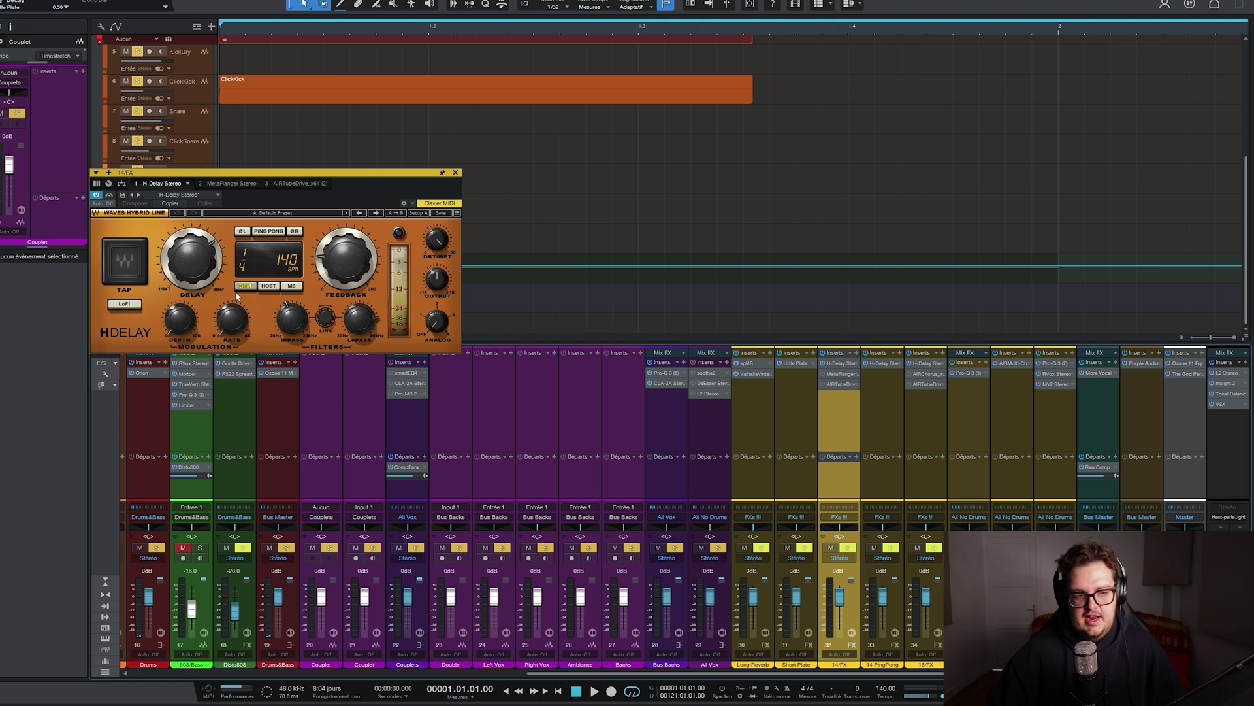
left_click(839, 374)
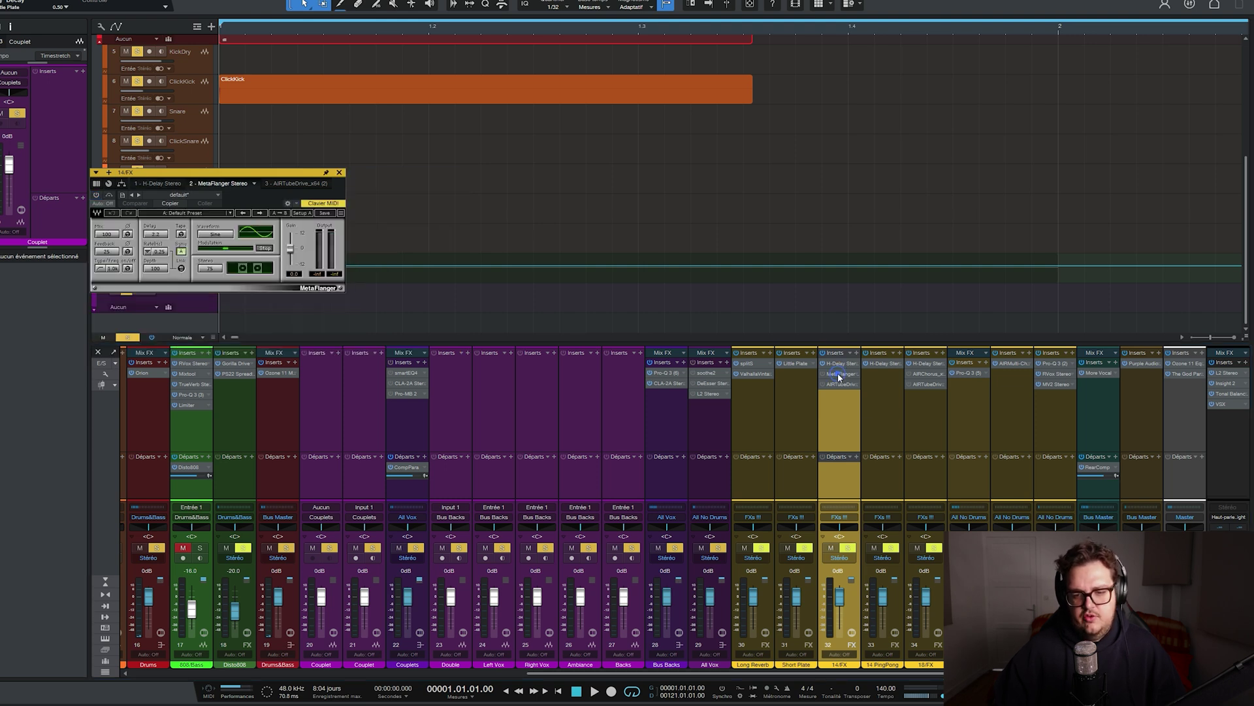
left_click(838, 384)
left_click(839, 384)
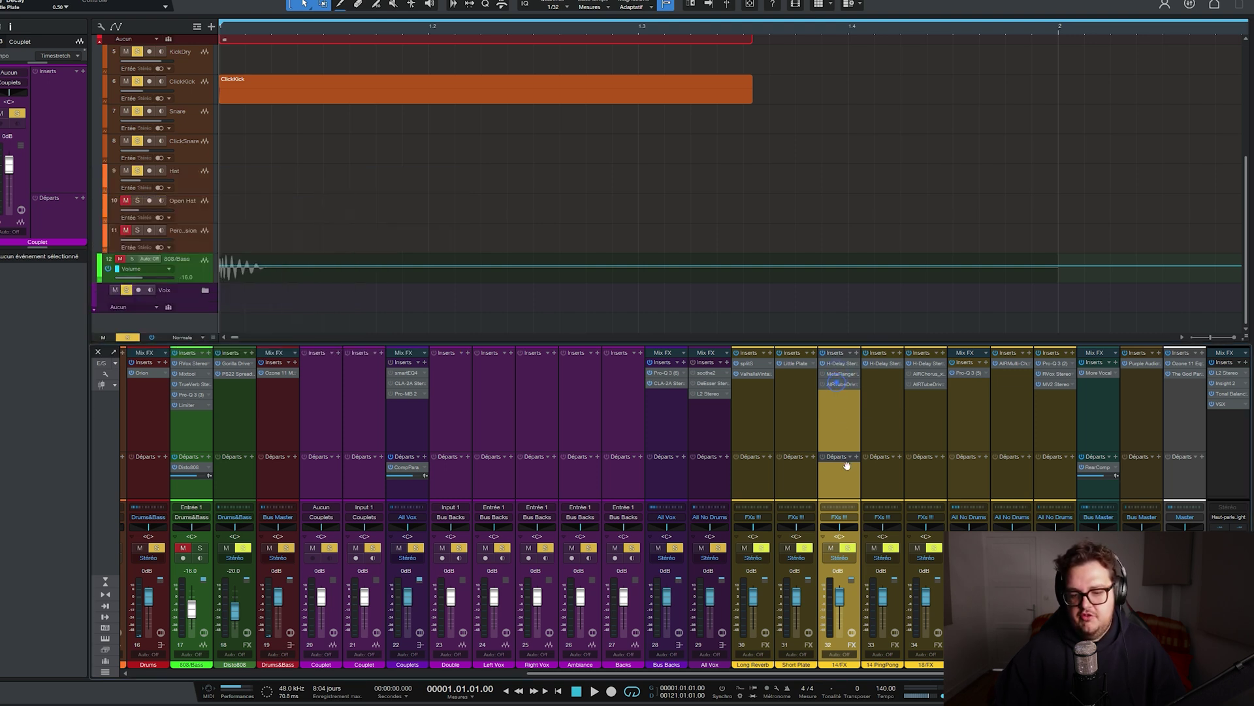
Step: Check H-Delay on the PingPong channel, and H-Delay, AIR chorus and AIRTubeDrive on FX channel 34
left_click(877, 441)
left_click(884, 364)
left_click(930, 366)
left_click(927, 372)
left_click(925, 383)
left_click(927, 385)
Step: Select the FXs bus, and examine the low cut, bell and high shelf bands in its Pro-Q 3
left_click(962, 414)
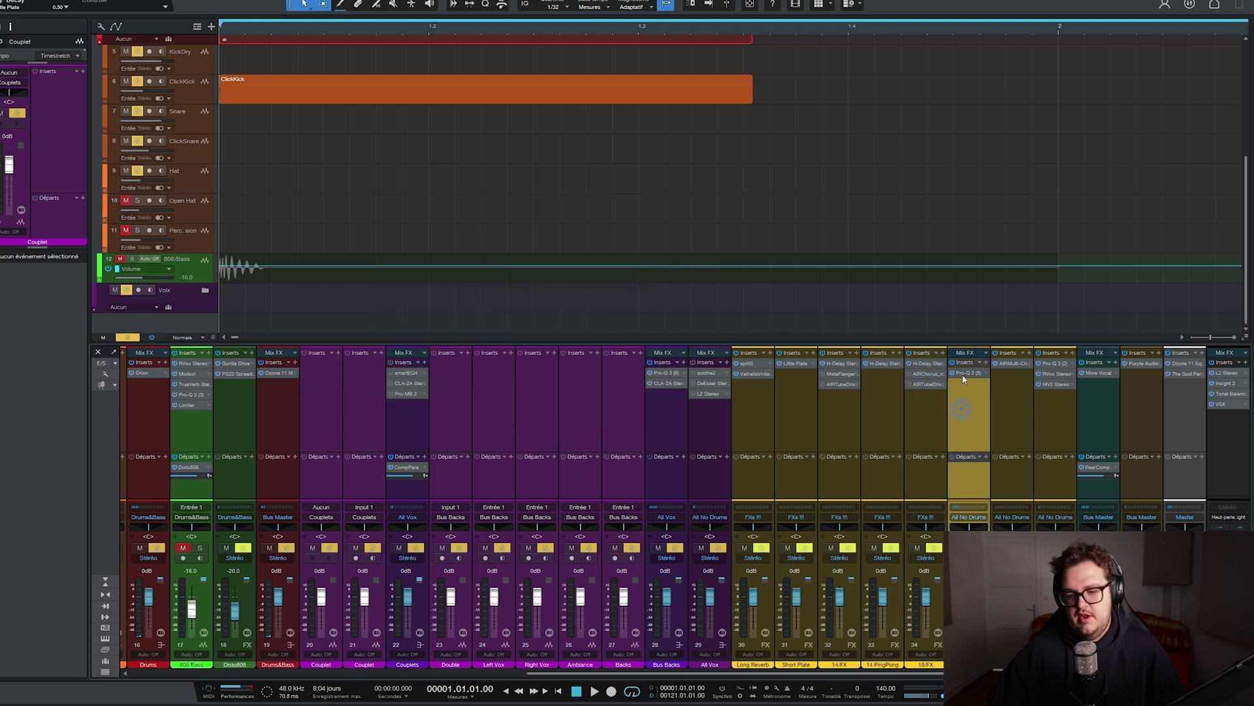
left_click(966, 372)
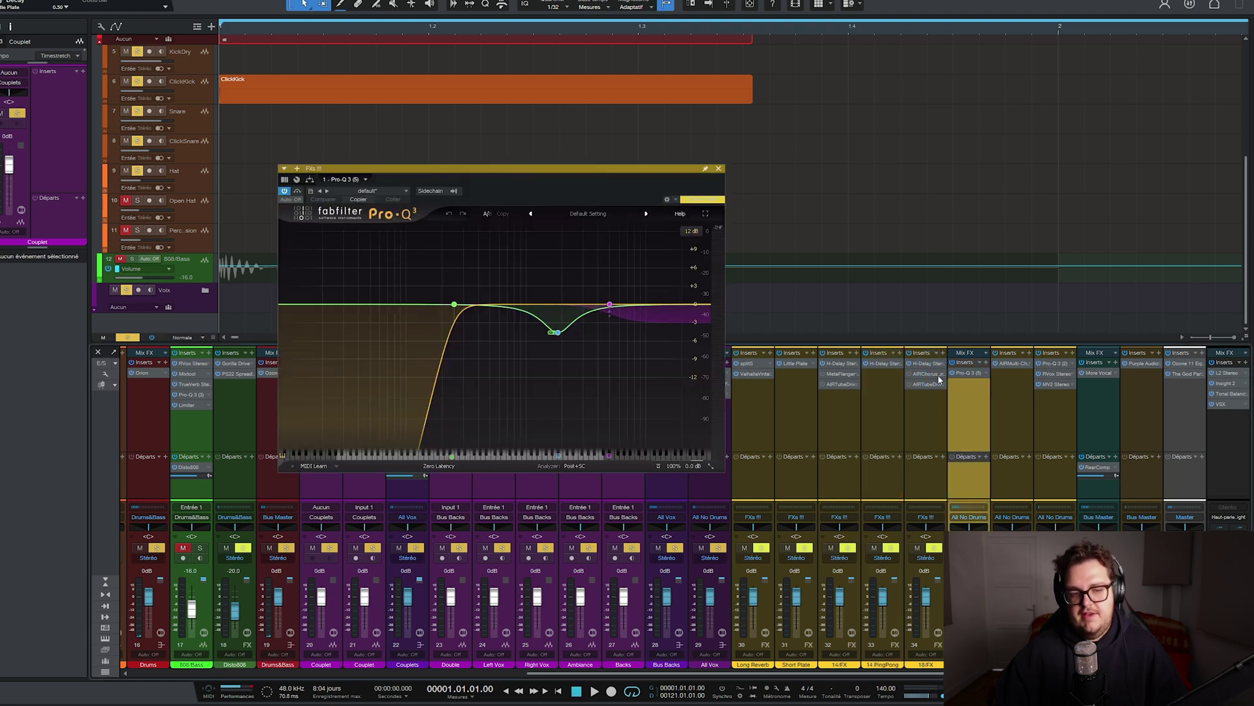
left_click(454, 305)
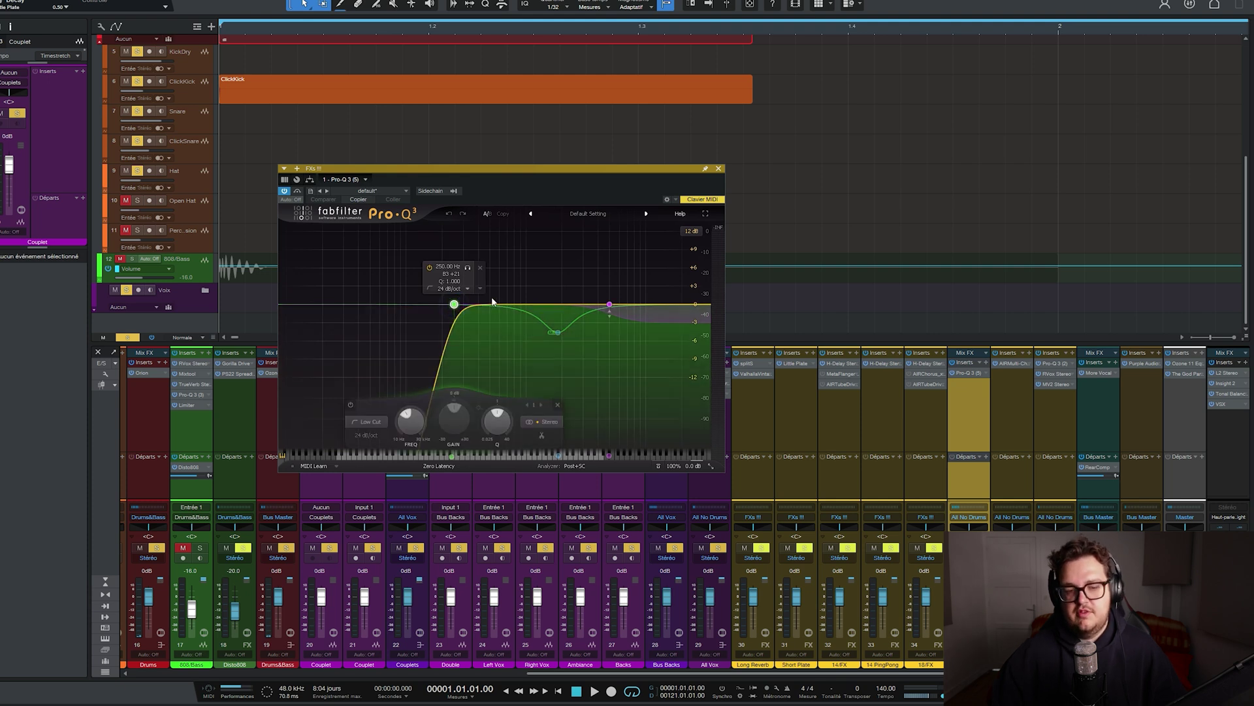
left_click(558, 334)
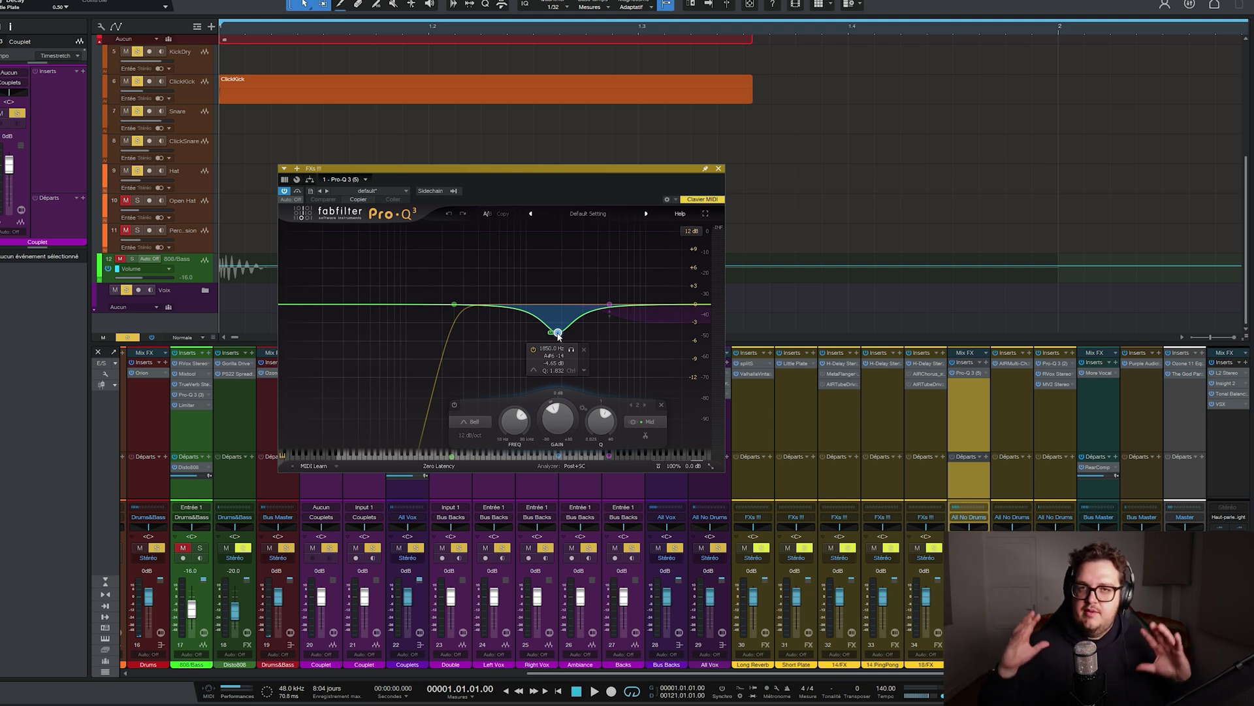
left_click(610, 305)
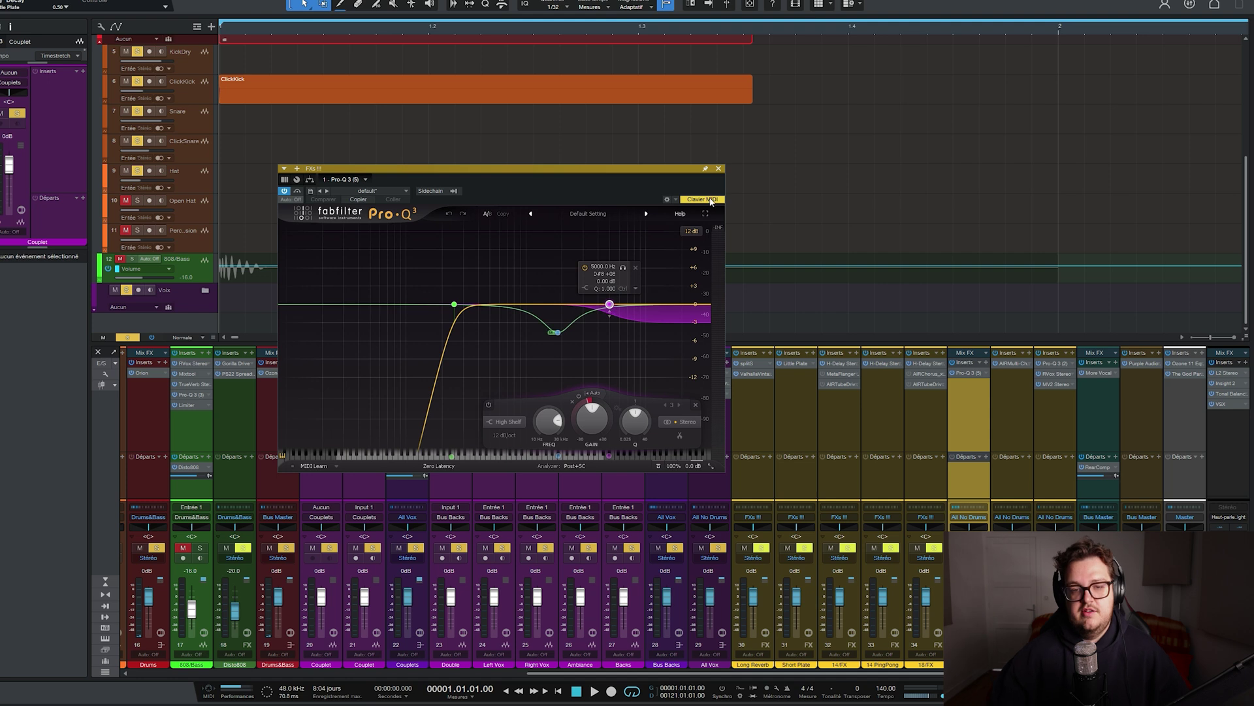
left_click(719, 169)
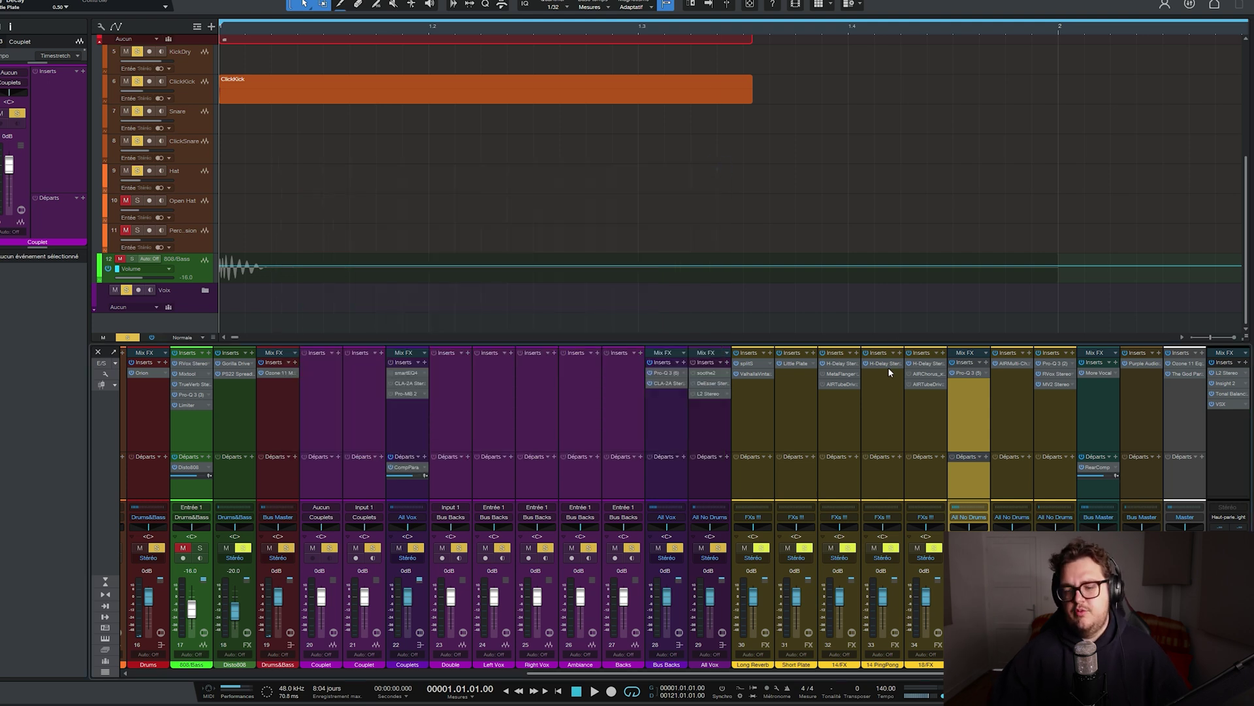
Step: Check AIRMulti-Chorus on the Chorus channel, and Pro-Q 3, RVox Stereo and MV2 Stereo on the CompPara channel
left_click(1010, 392)
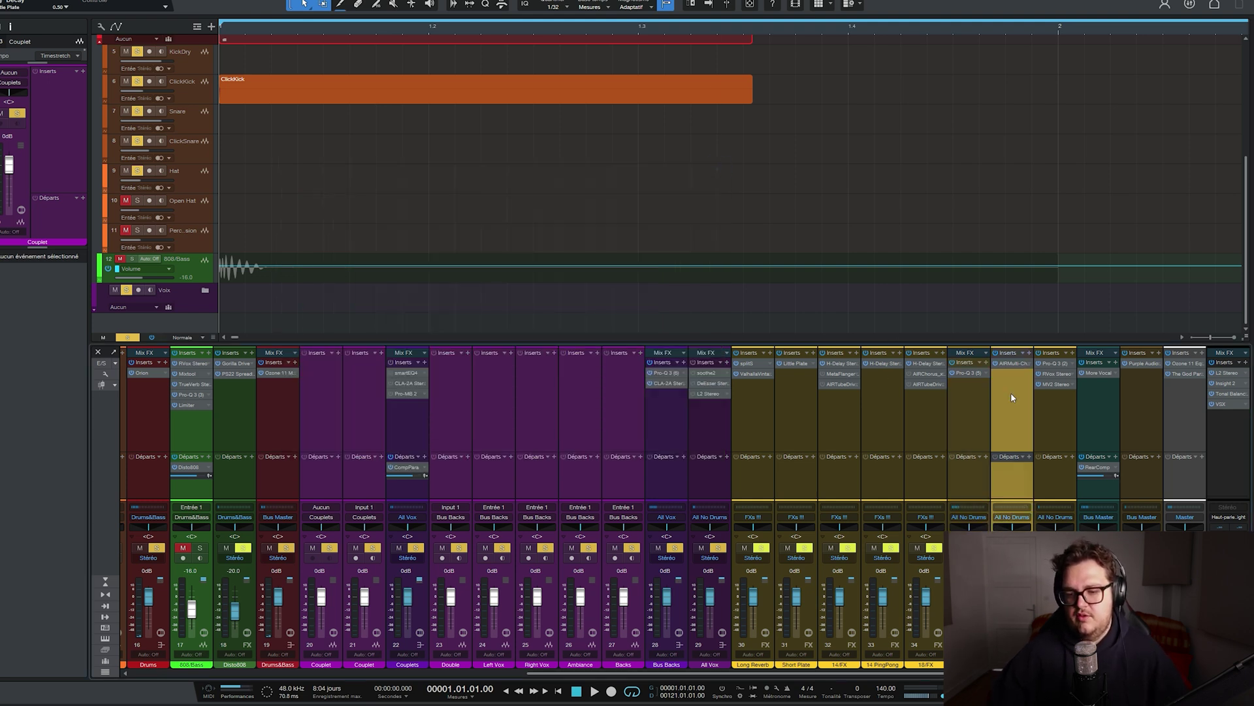
left_click(1006, 363)
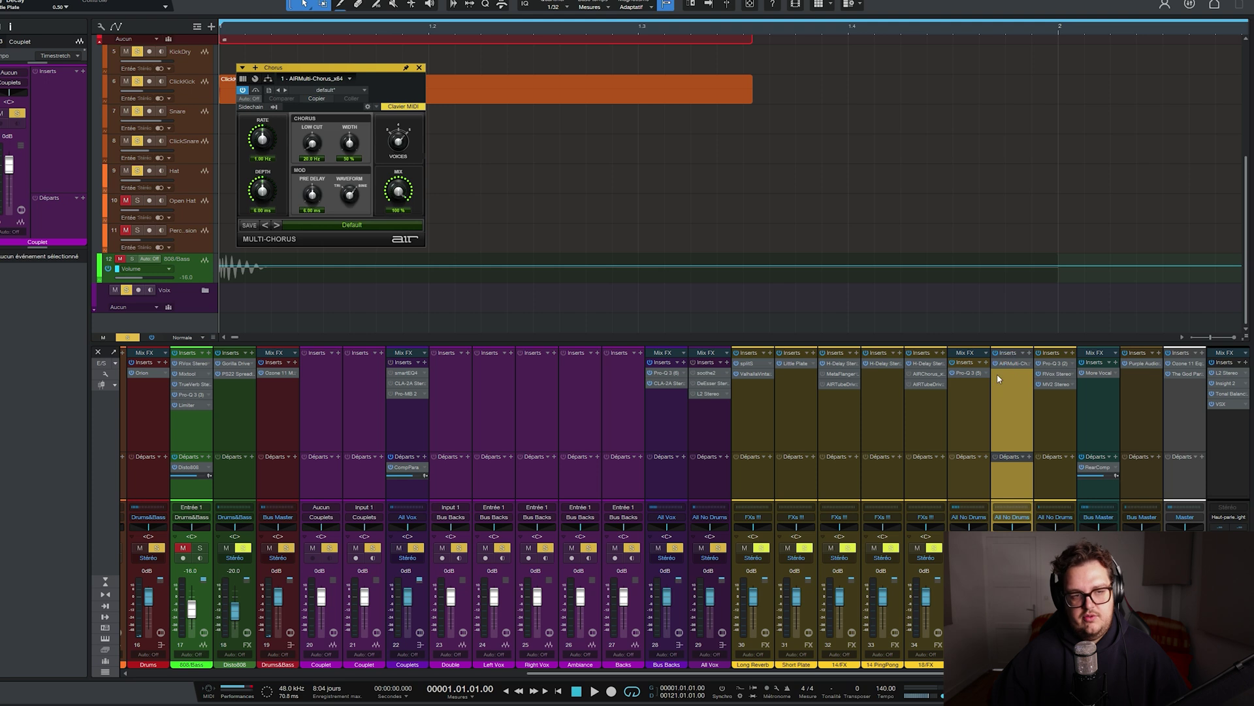
left_click(1053, 363)
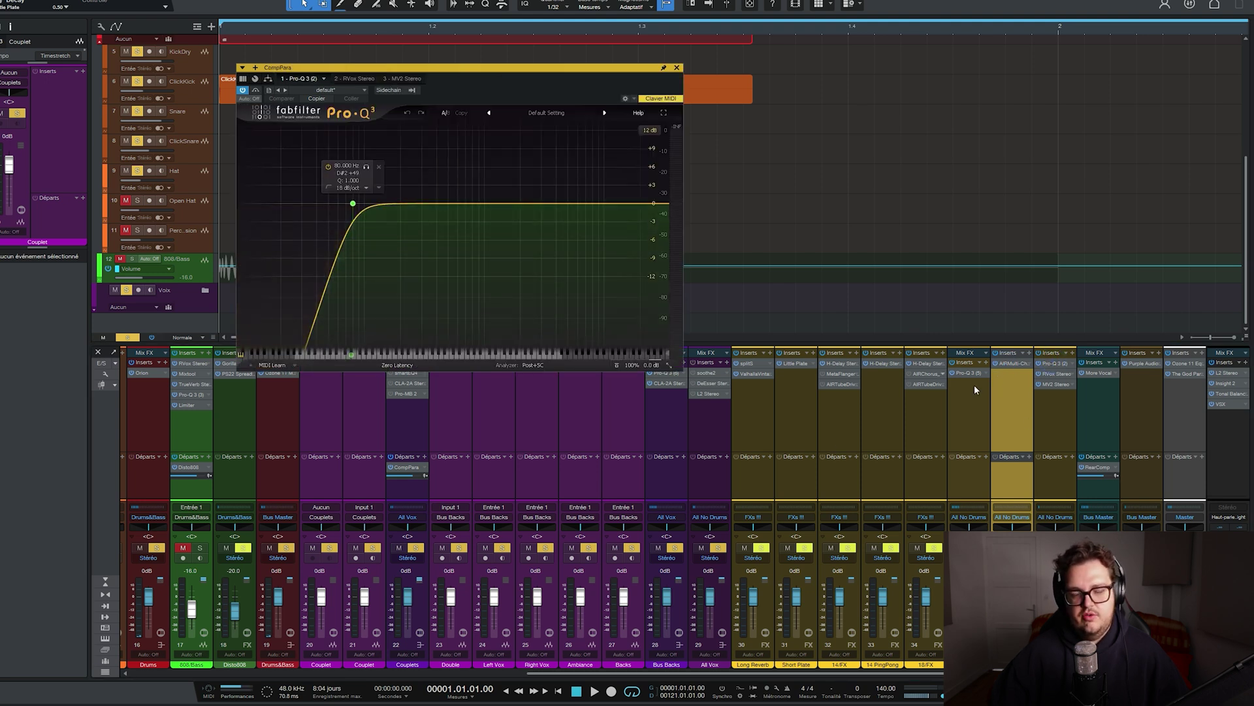
left_click(1054, 372)
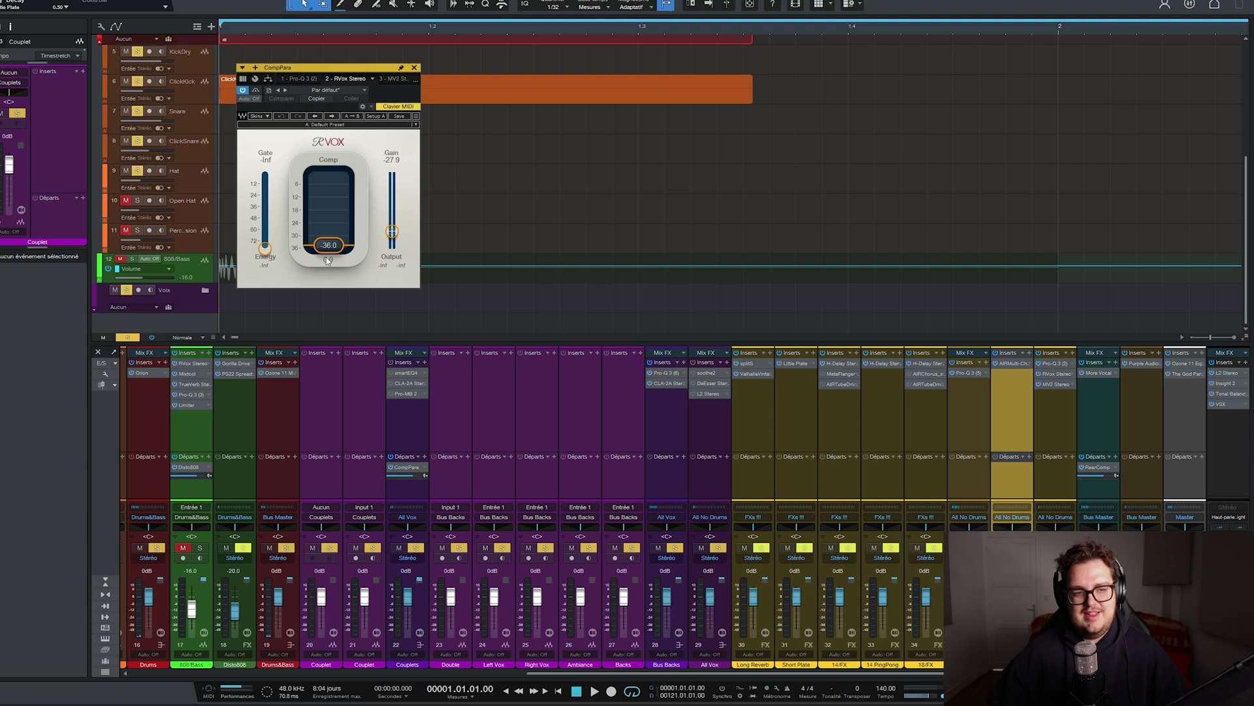
left_click(1054, 384)
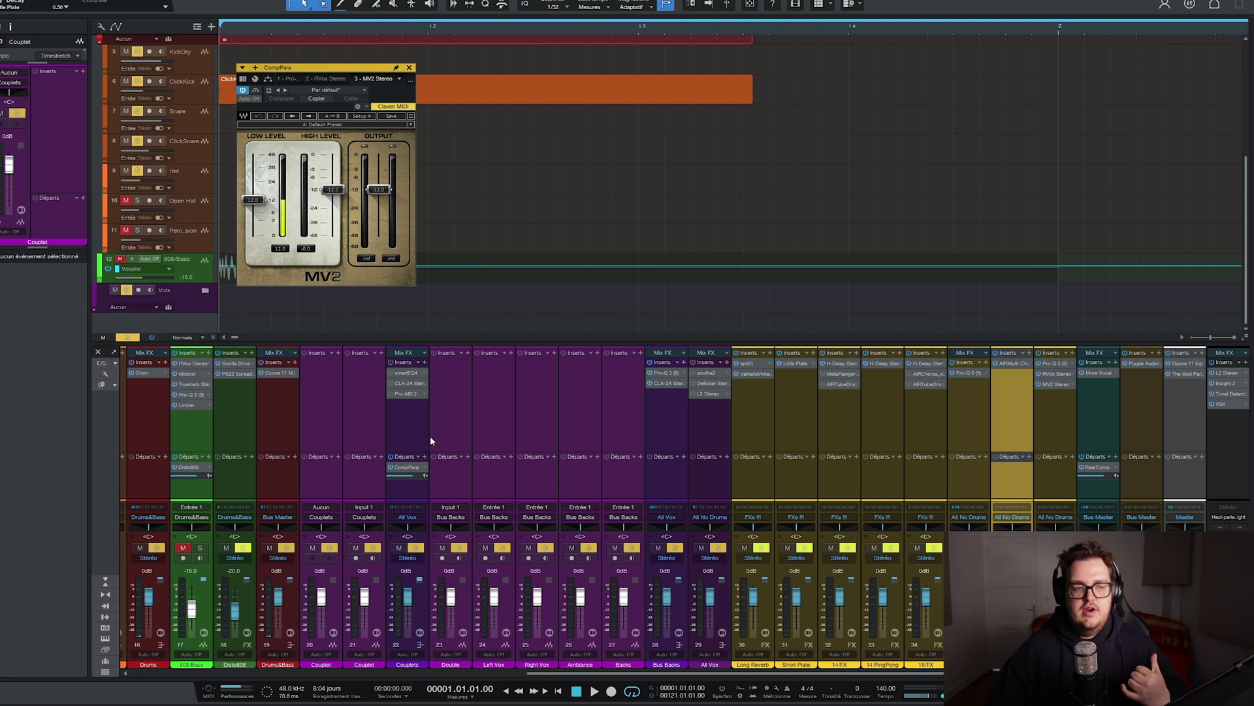
left_click(409, 67)
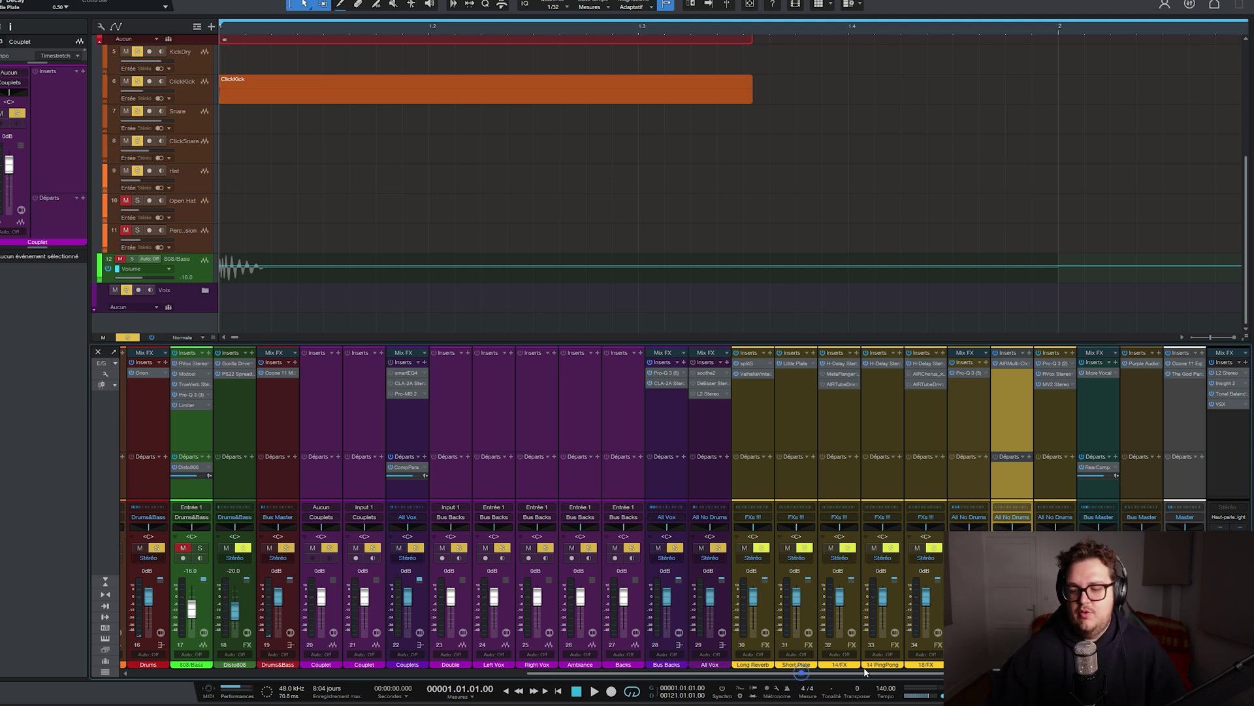
left_click(1043, 441)
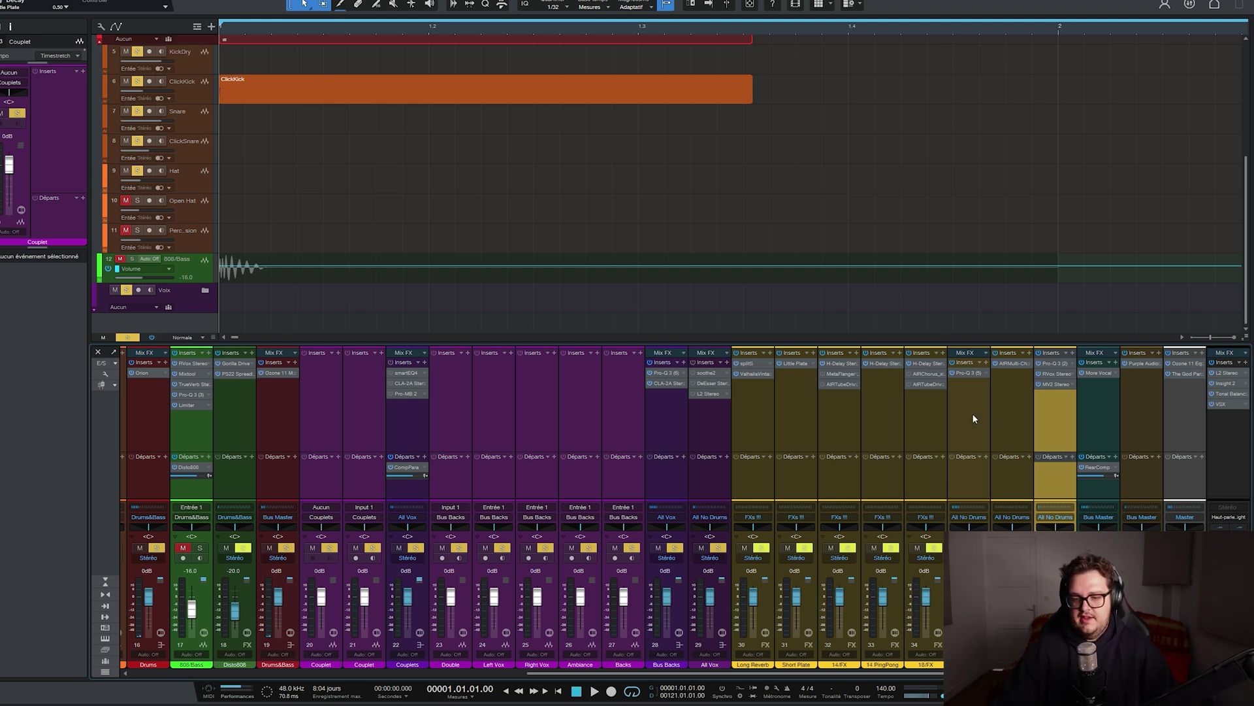
Step: Select the All No Drums bus, examine its More Vocal Gullfoss insert, and switch that insert off
left_click_drag(559, 680, 312, 588)
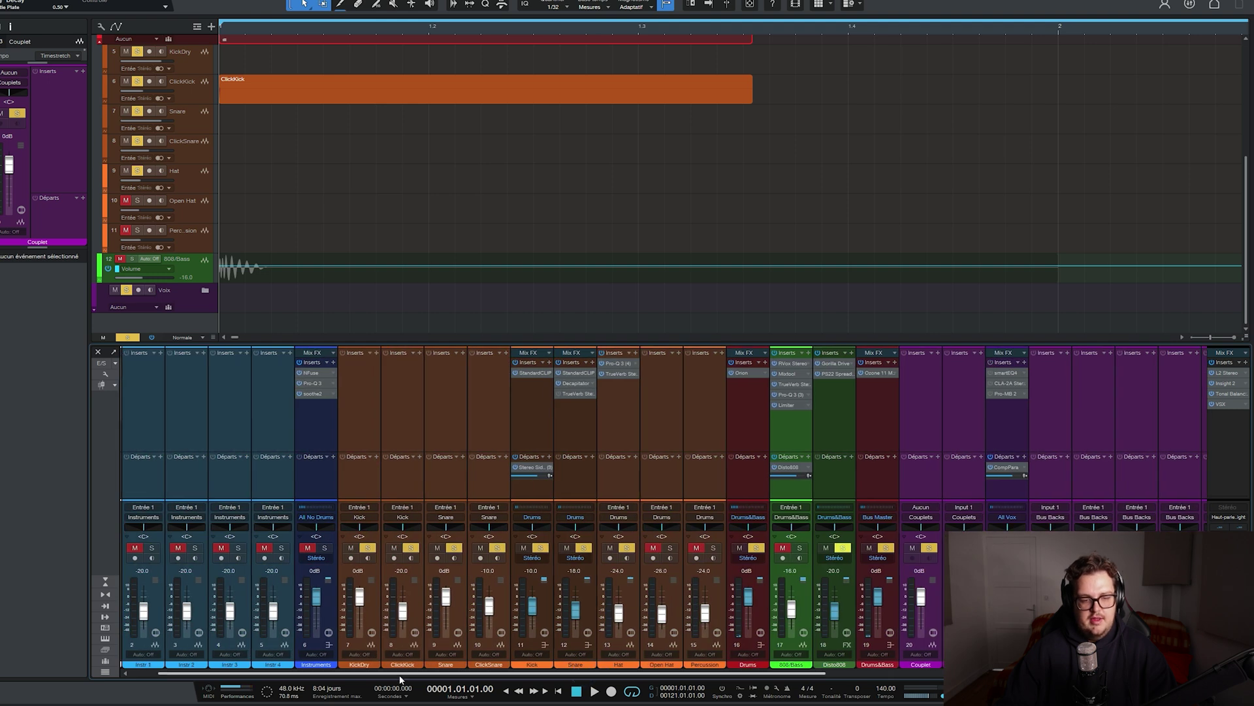
scroll(392, 680, "right", 10)
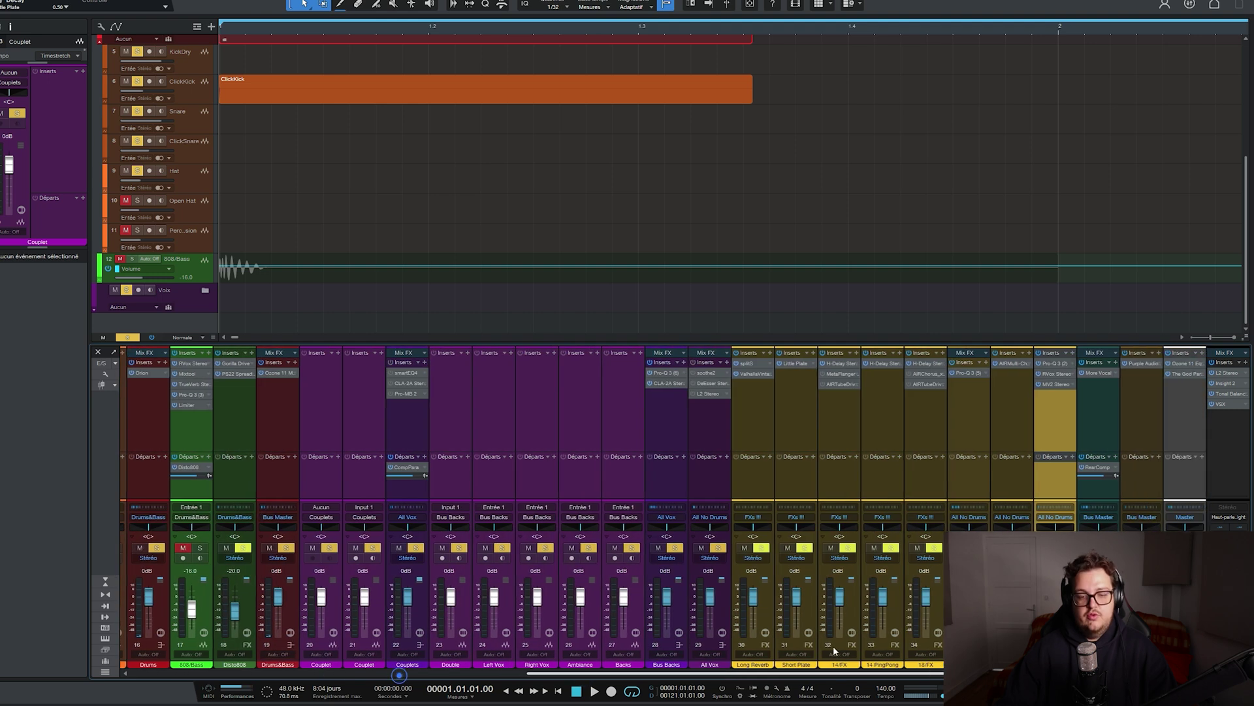
left_click(1092, 405)
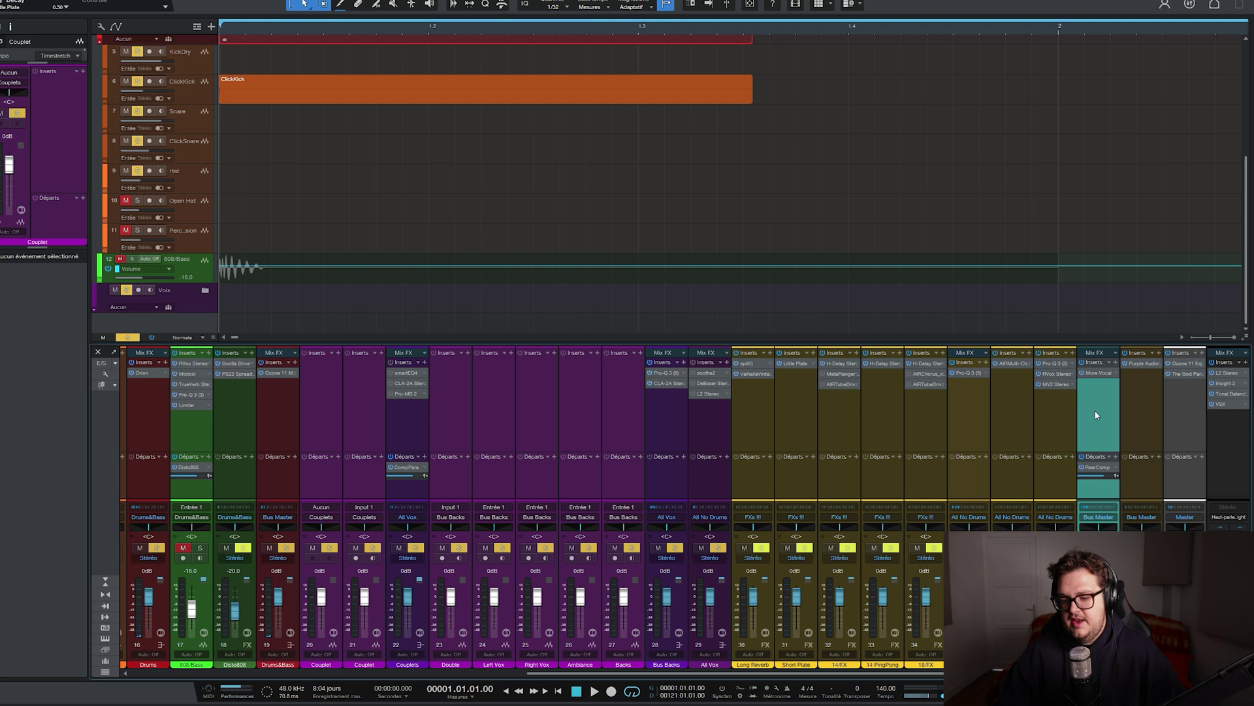
left_click(1092, 371)
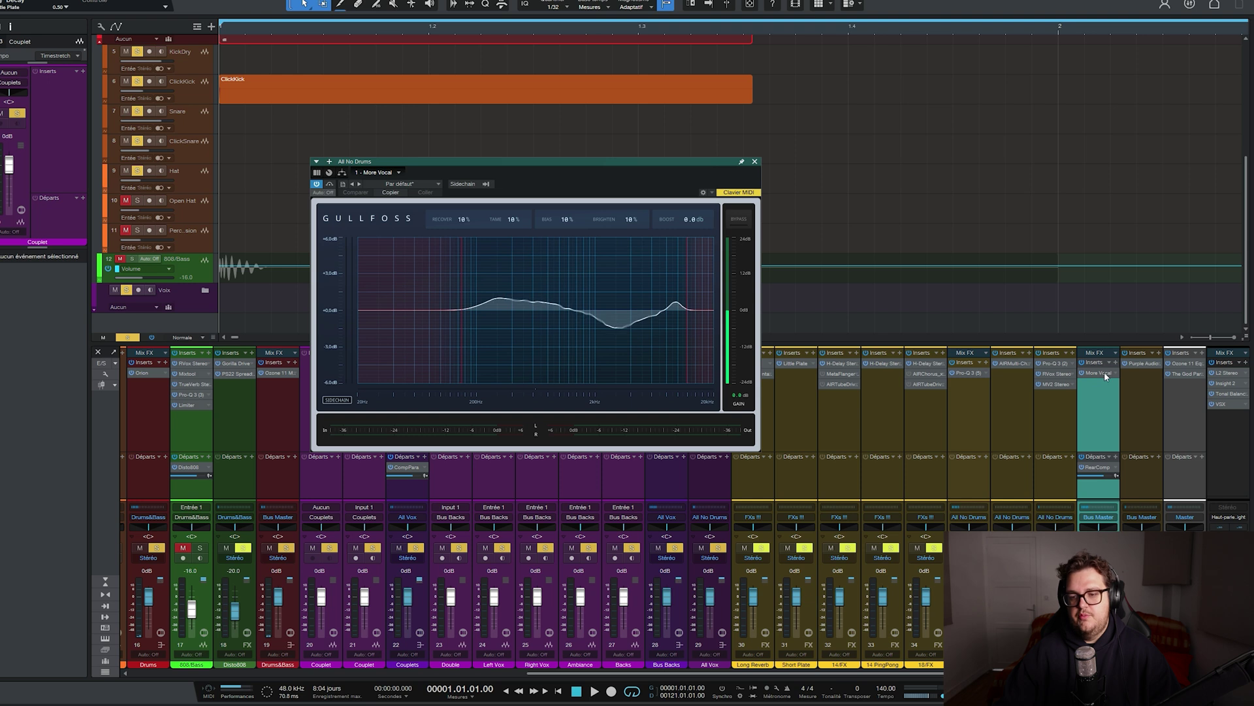
left_click(1081, 373)
left_click(1081, 374)
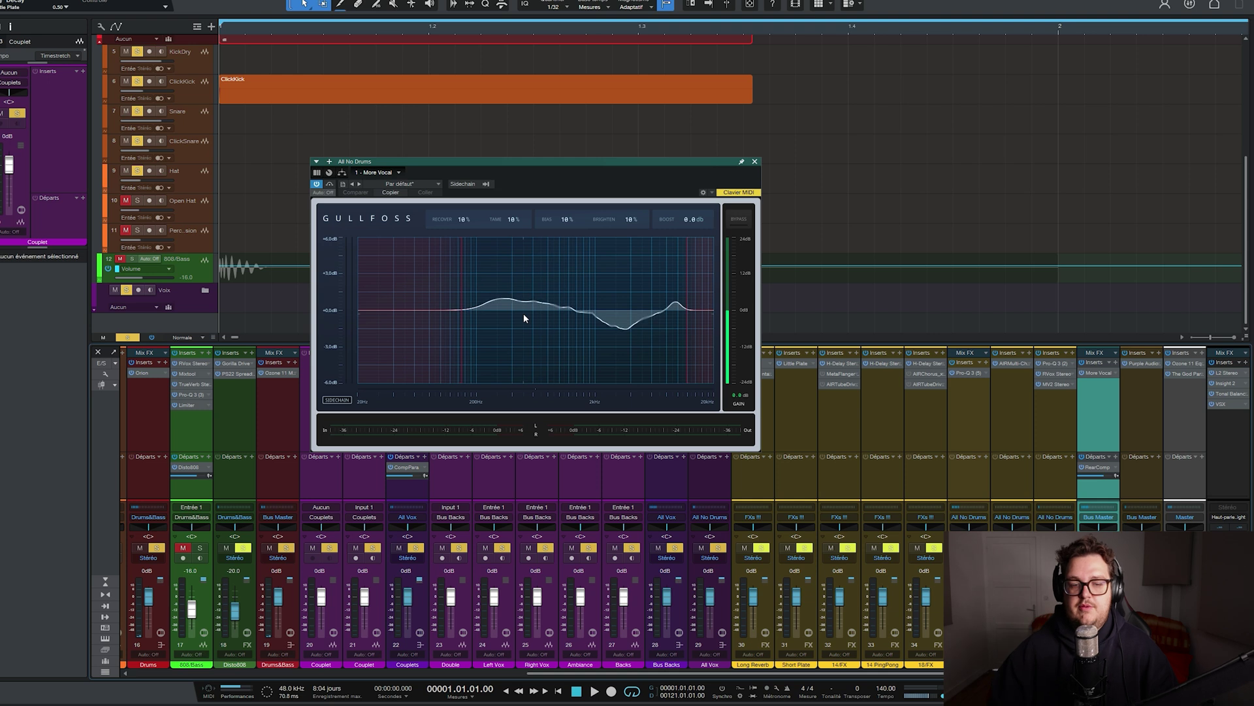
left_click(1084, 372)
left_click(1098, 372)
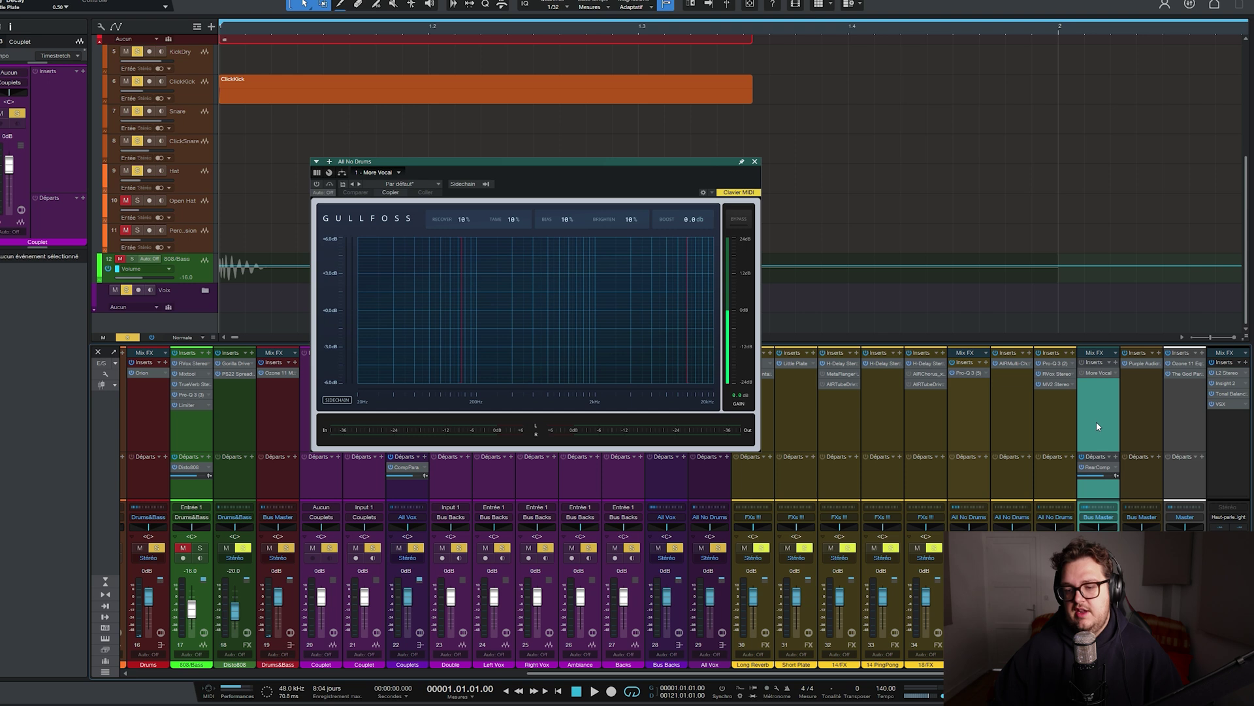
Step: Examine Purple Audio MC 77 on the RearComp channel, and toggle the RearComp send on All No Drums
left_click(1142, 365)
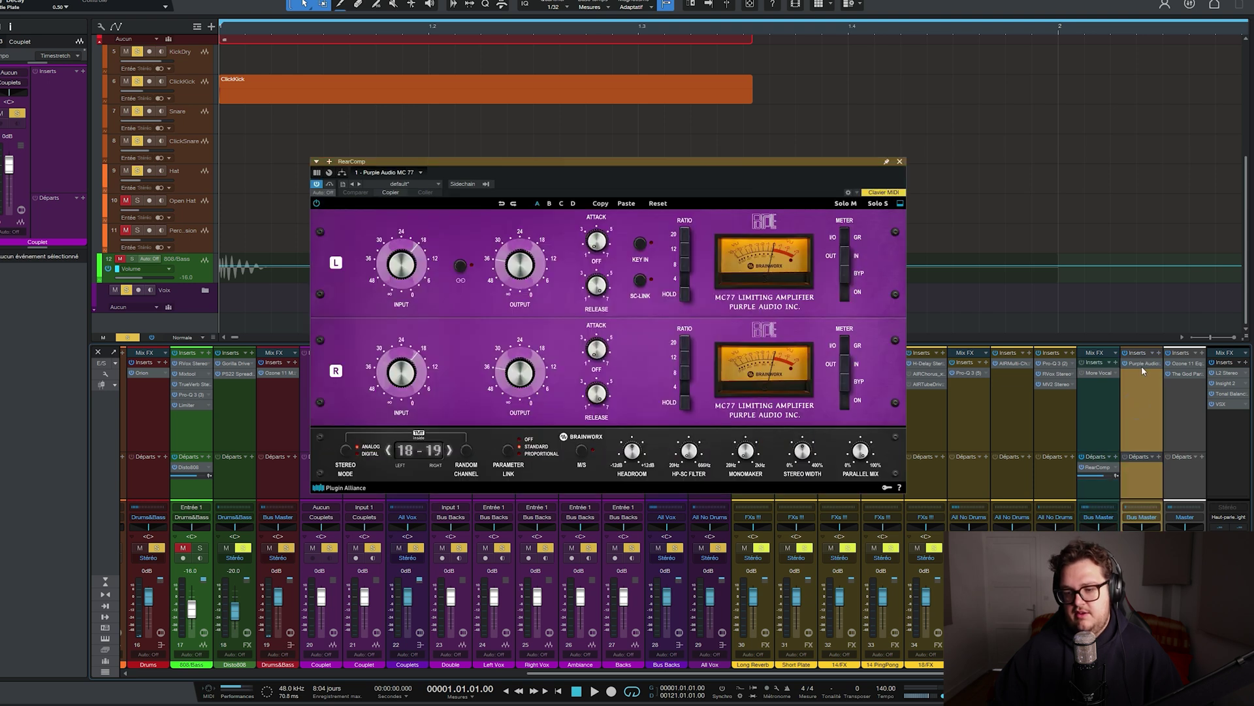
left_click_drag(600, 168, 502, 134)
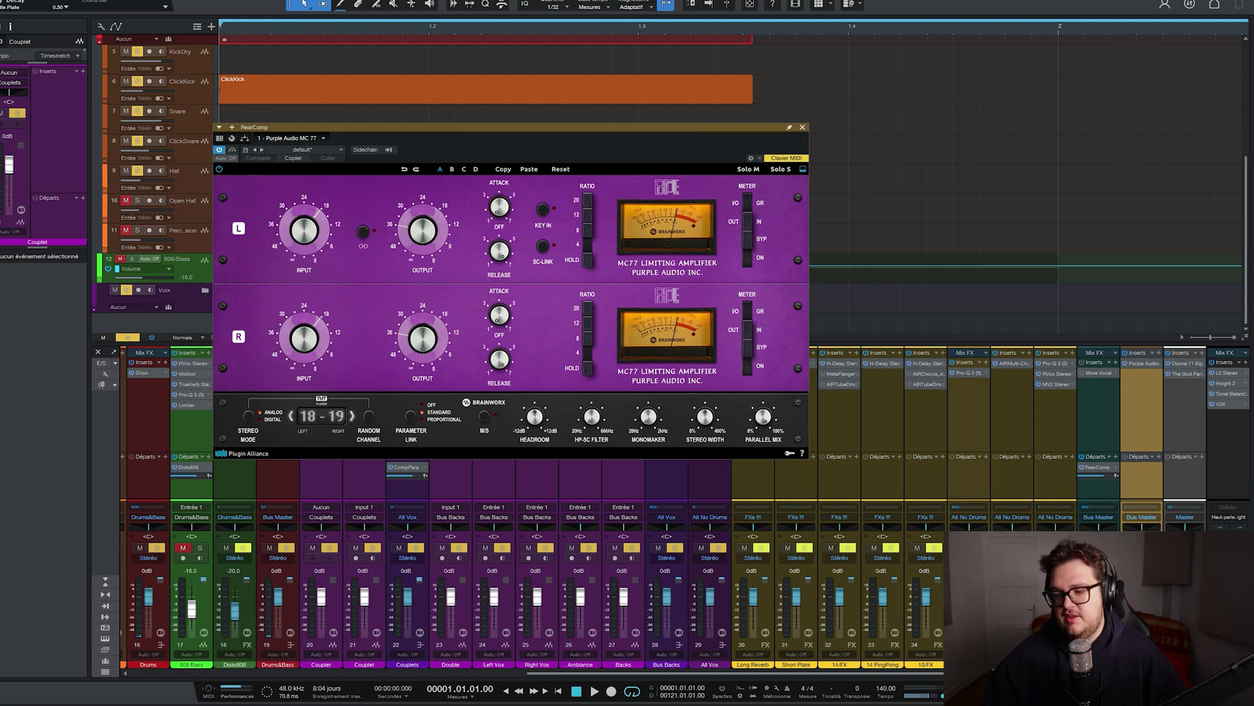
left_click(1082, 468)
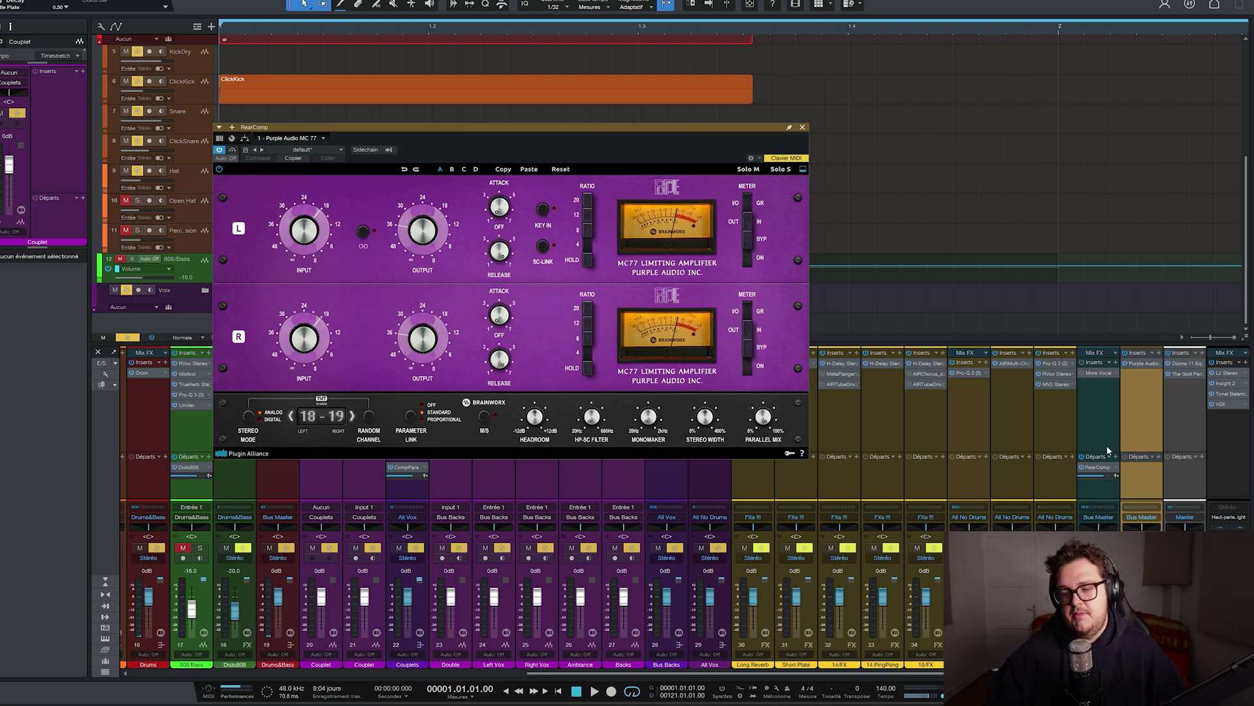
Step: Close the RearComp plug-in window, and review the All No Drums and Drums&Bass buses that feed the Bus Master
left_click(803, 127)
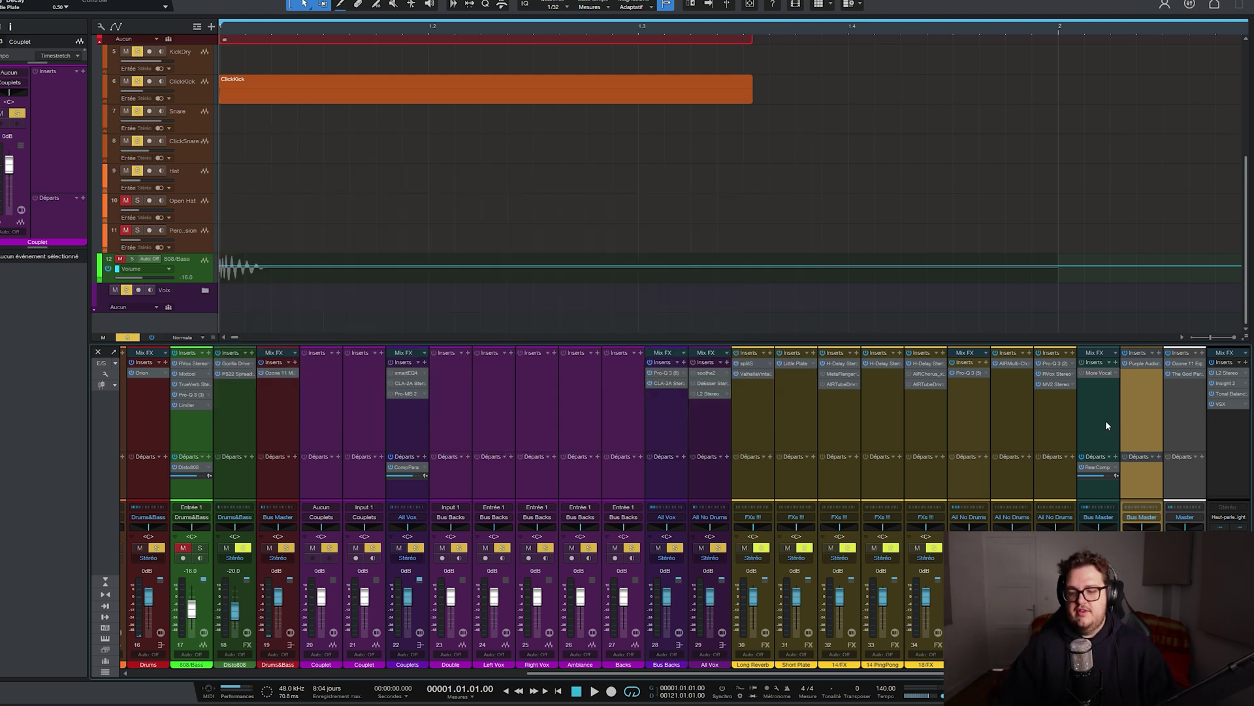
left_click(1106, 425)
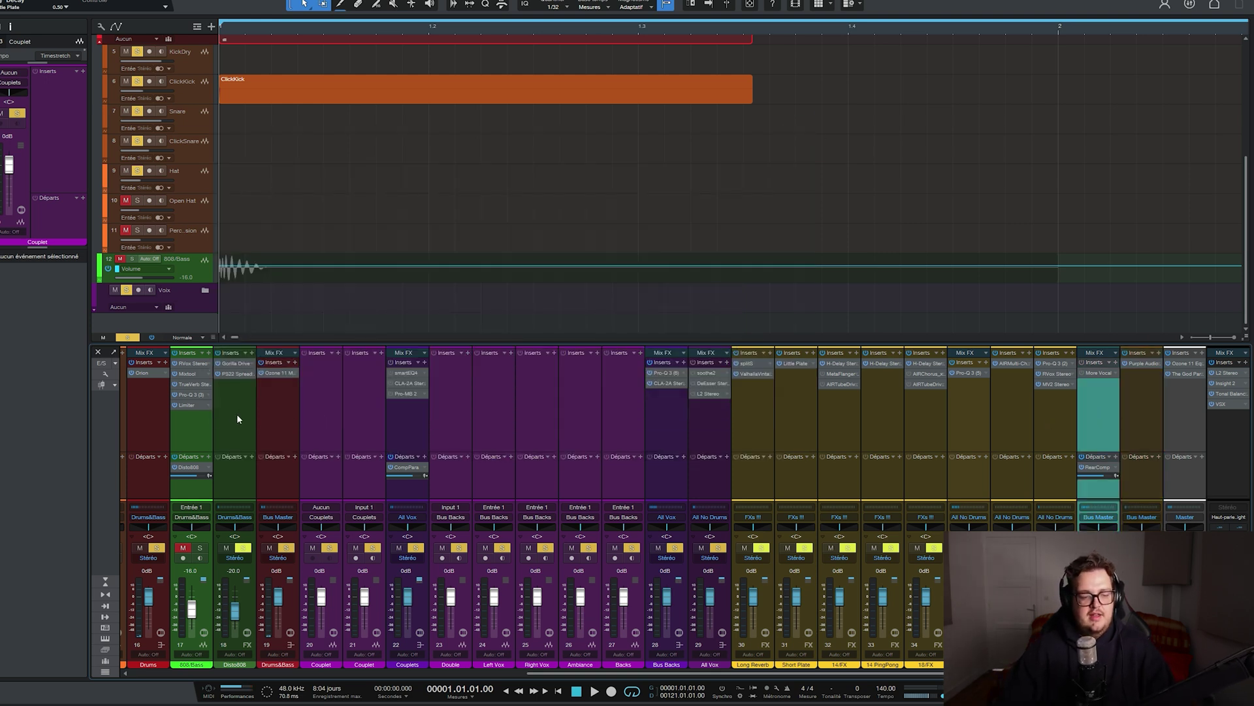
left_click(268, 413)
Step: Examine the Ozone 11 Equalizer and The God Particle inserts on the Bus Master
left_click(1189, 404)
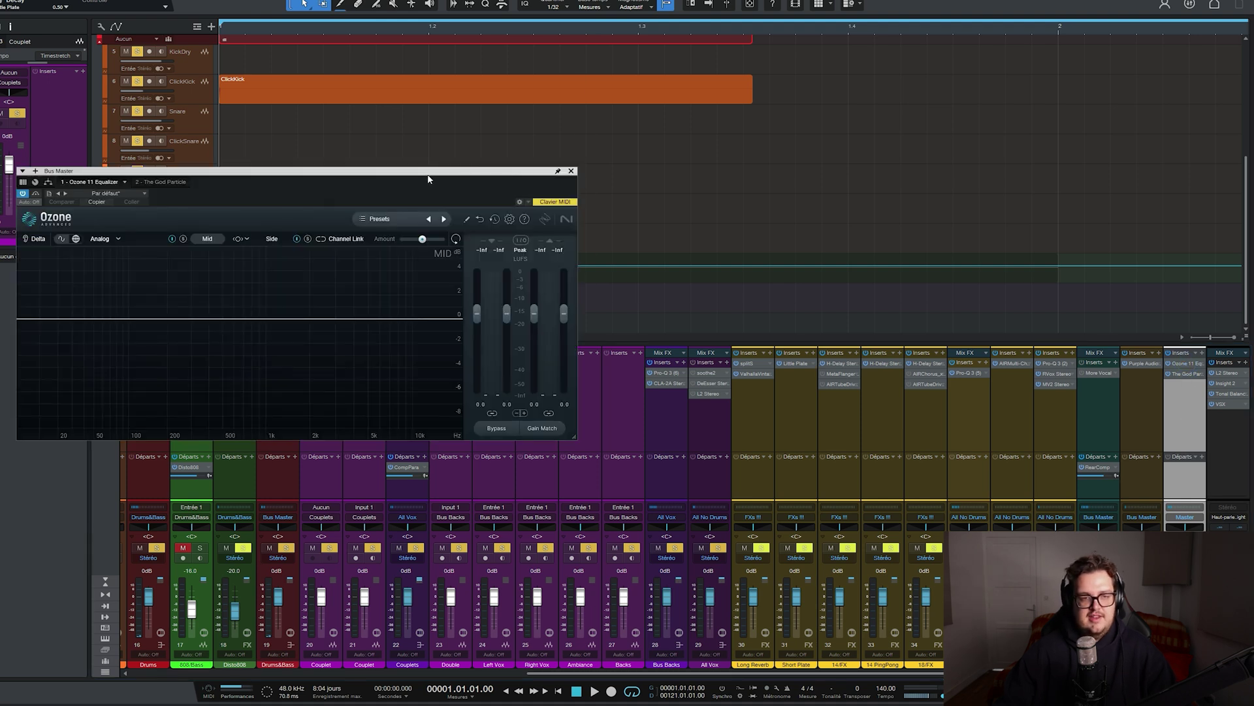
left_click_drag(428, 179, 738, 156)
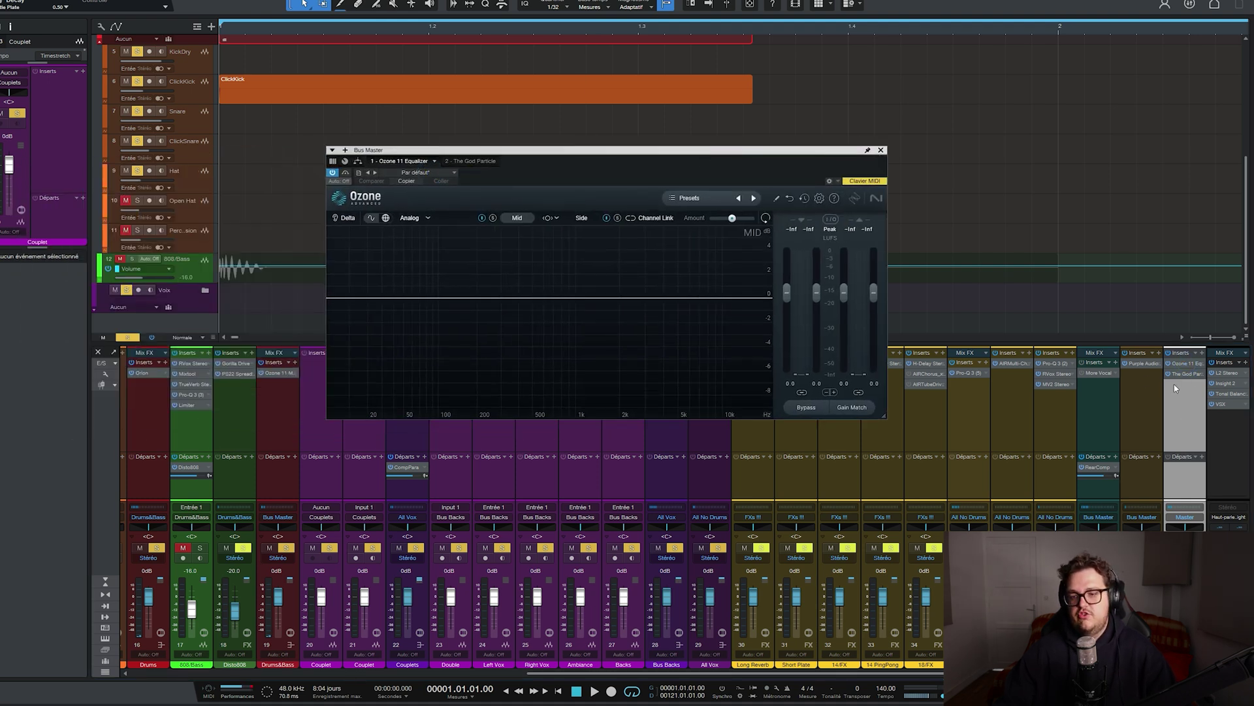
left_click(1190, 377)
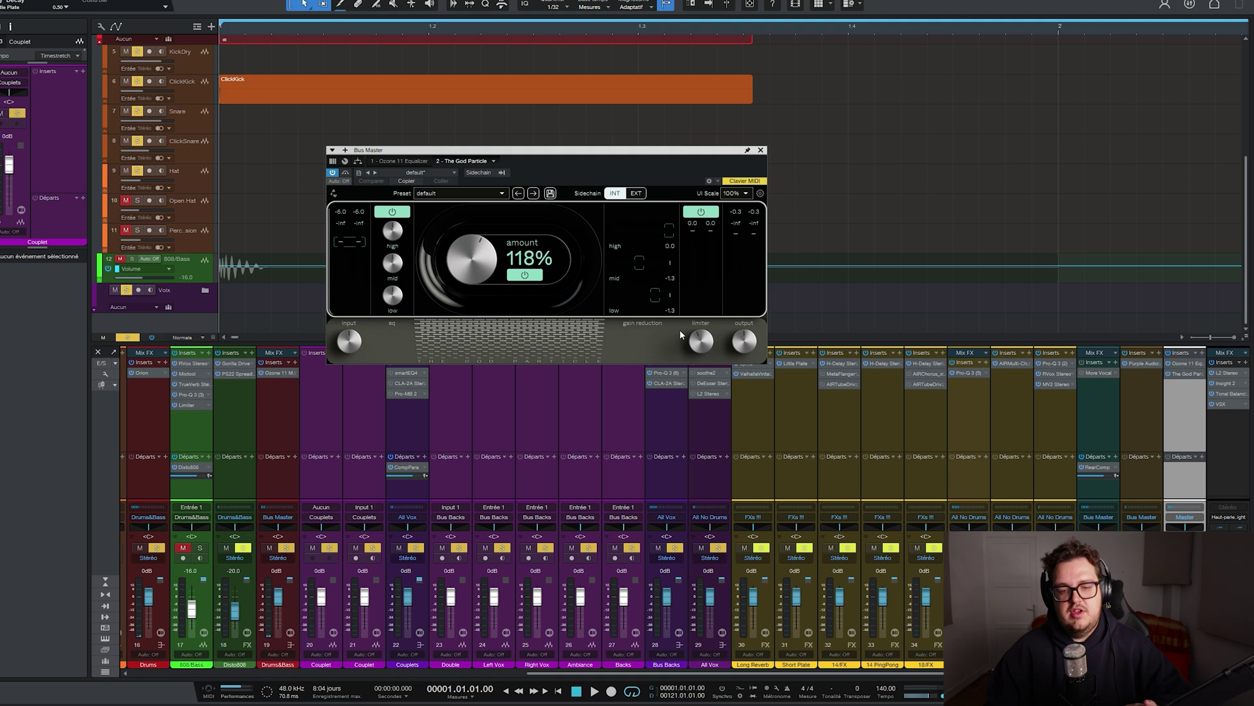
Step: Undo the kick clip's move onto the 808/Bass track, audition it through The God Particle, and select the Bus Master
mouse_move(711, 334)
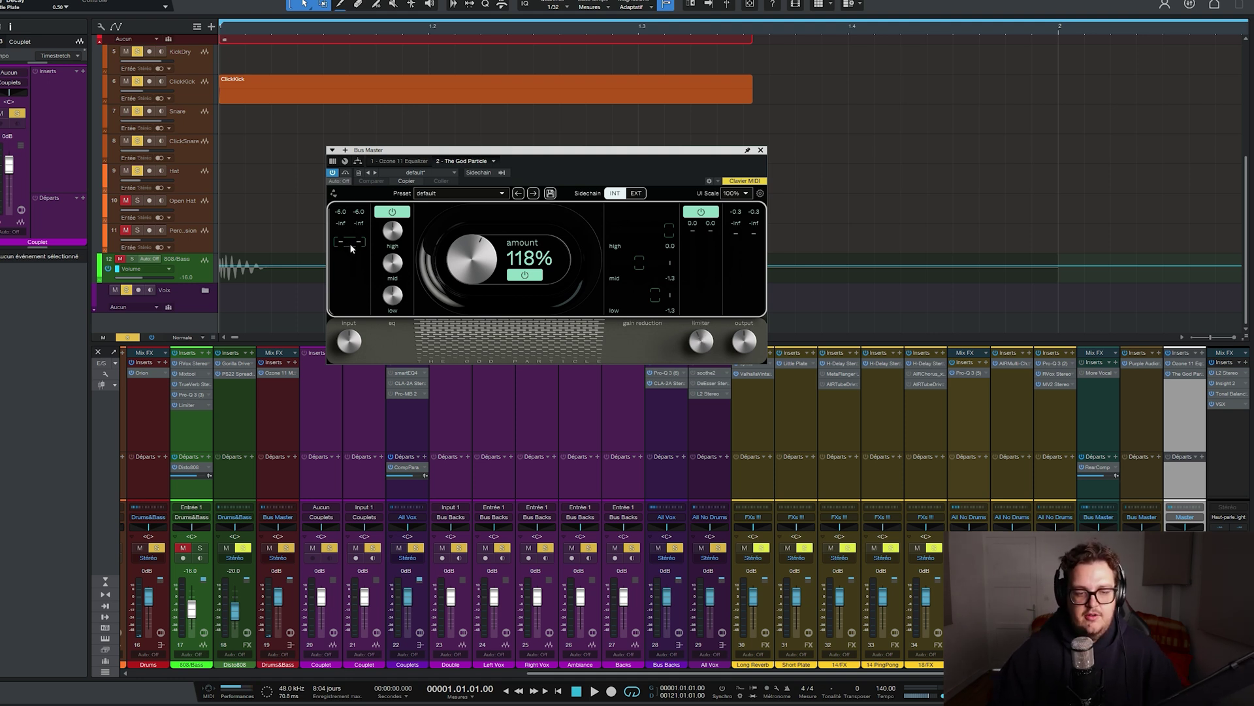
key("ctrl+z")
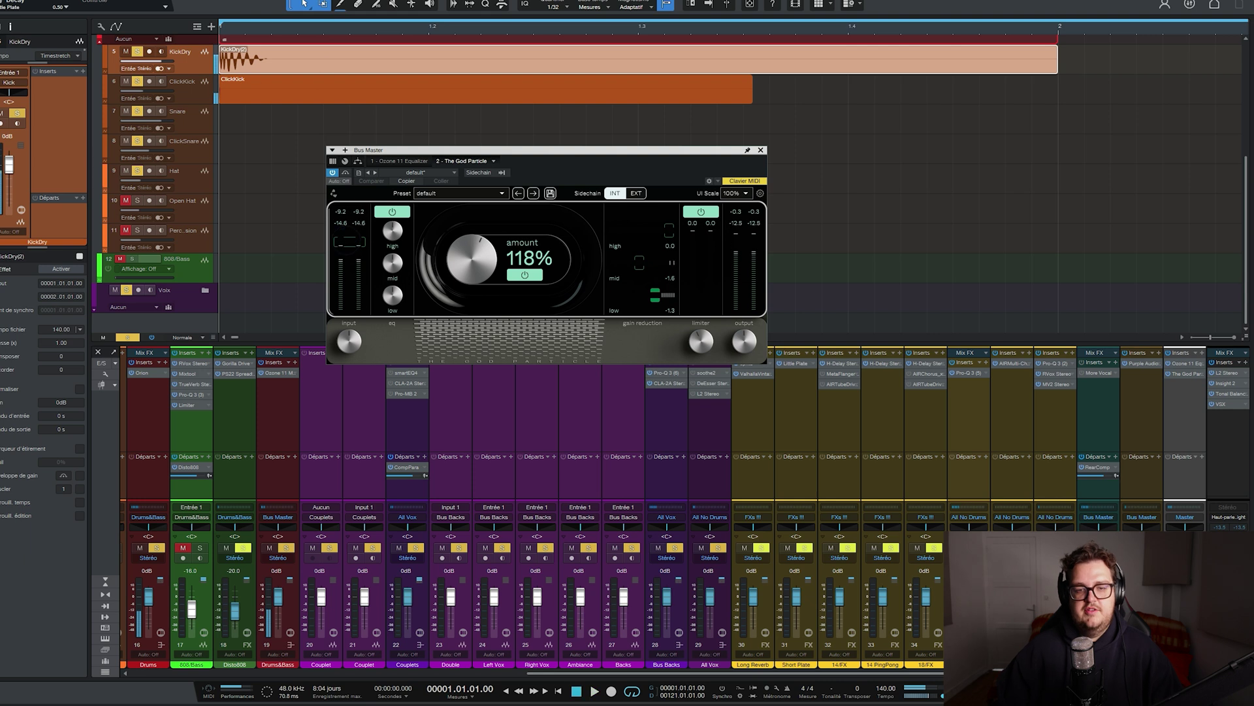
left_click(1180, 409)
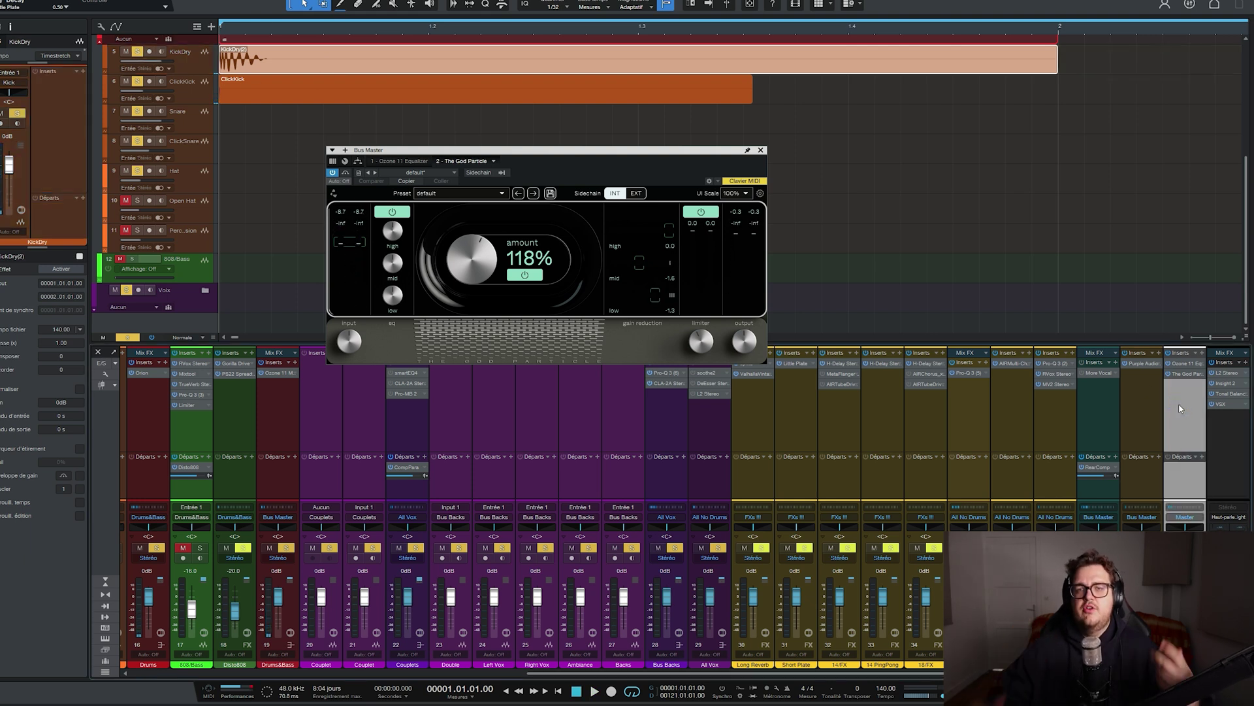
Step: Examine the L2 Stereo, Insight 2 and Tonal Balance Control 2 inserts on the Master output
left_click(1222, 373)
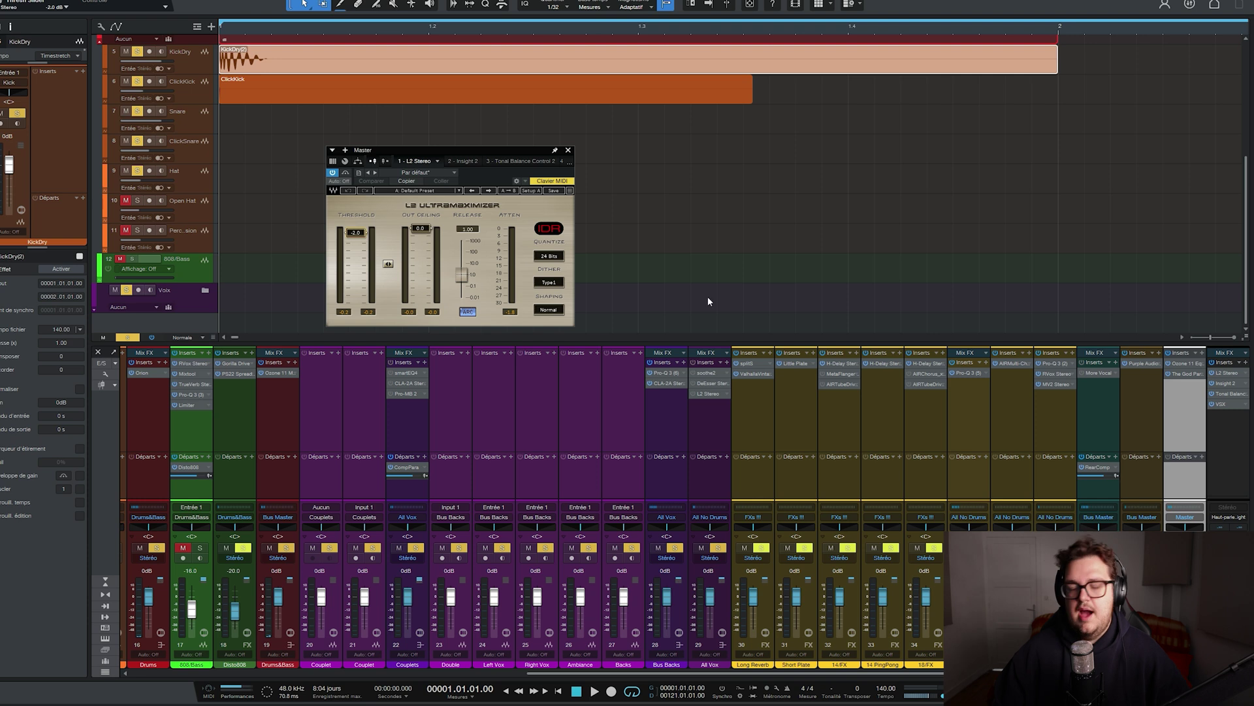
left_click(1229, 420)
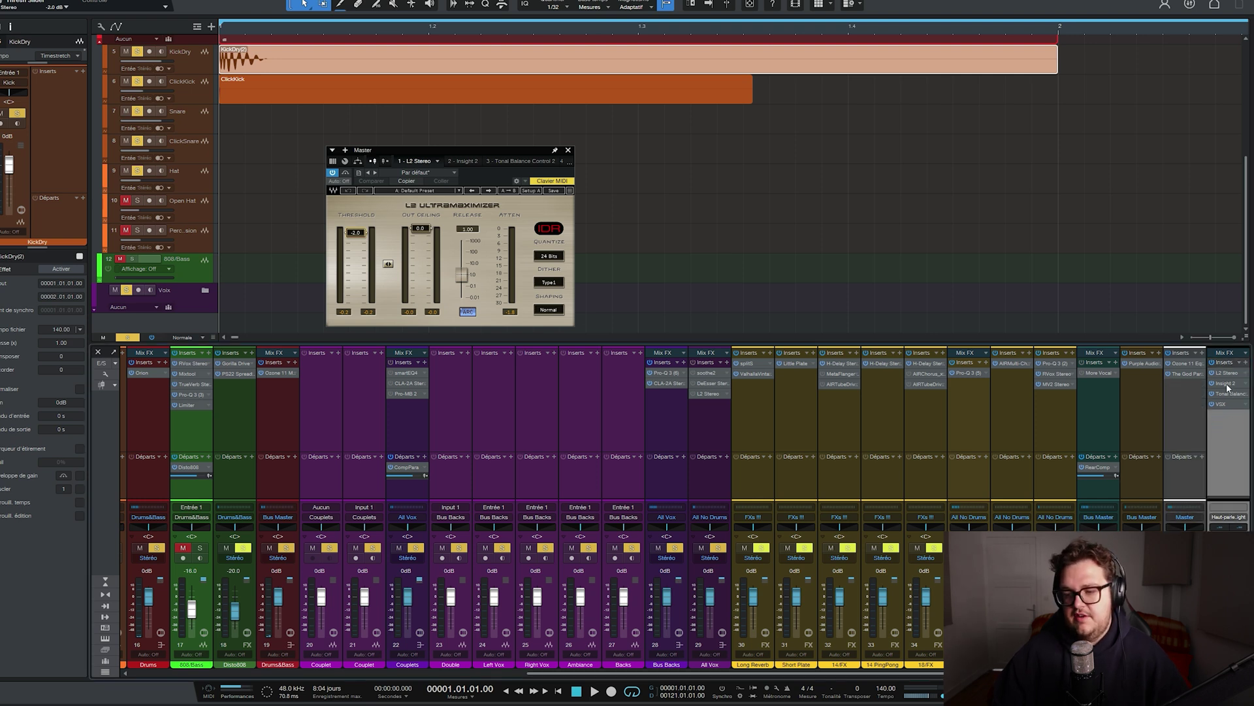
double_click(1226, 384)
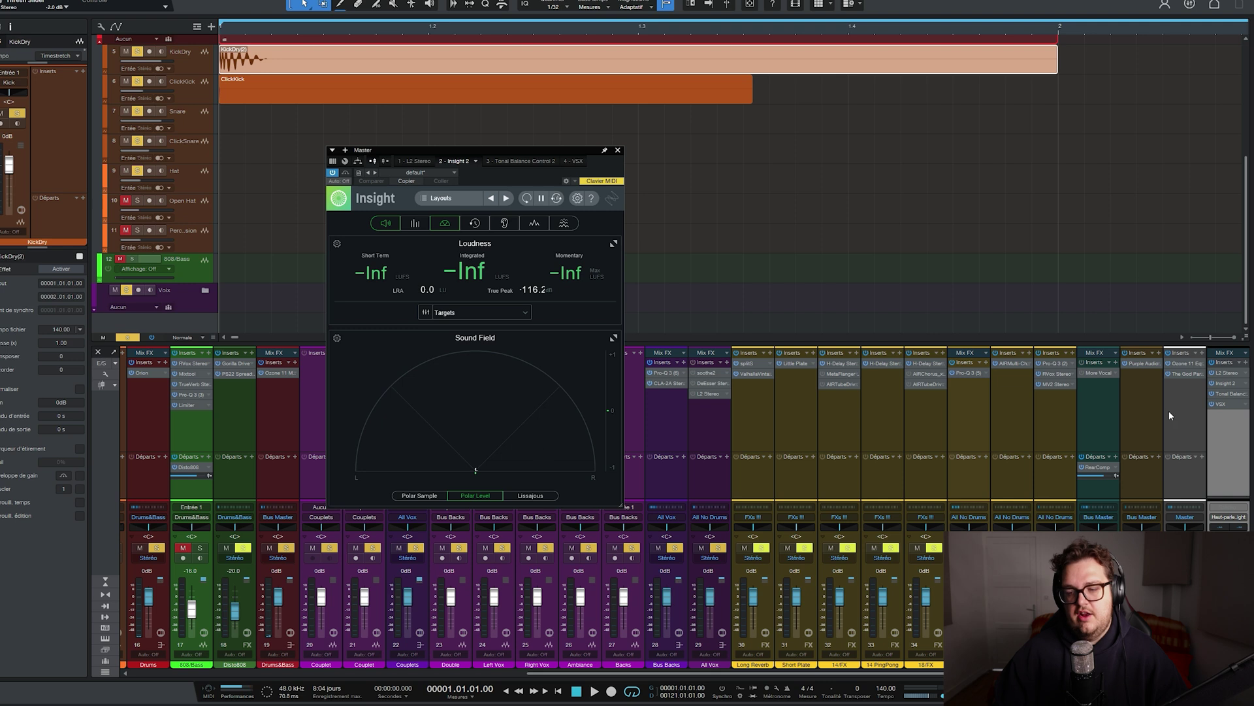
double_click(1227, 394)
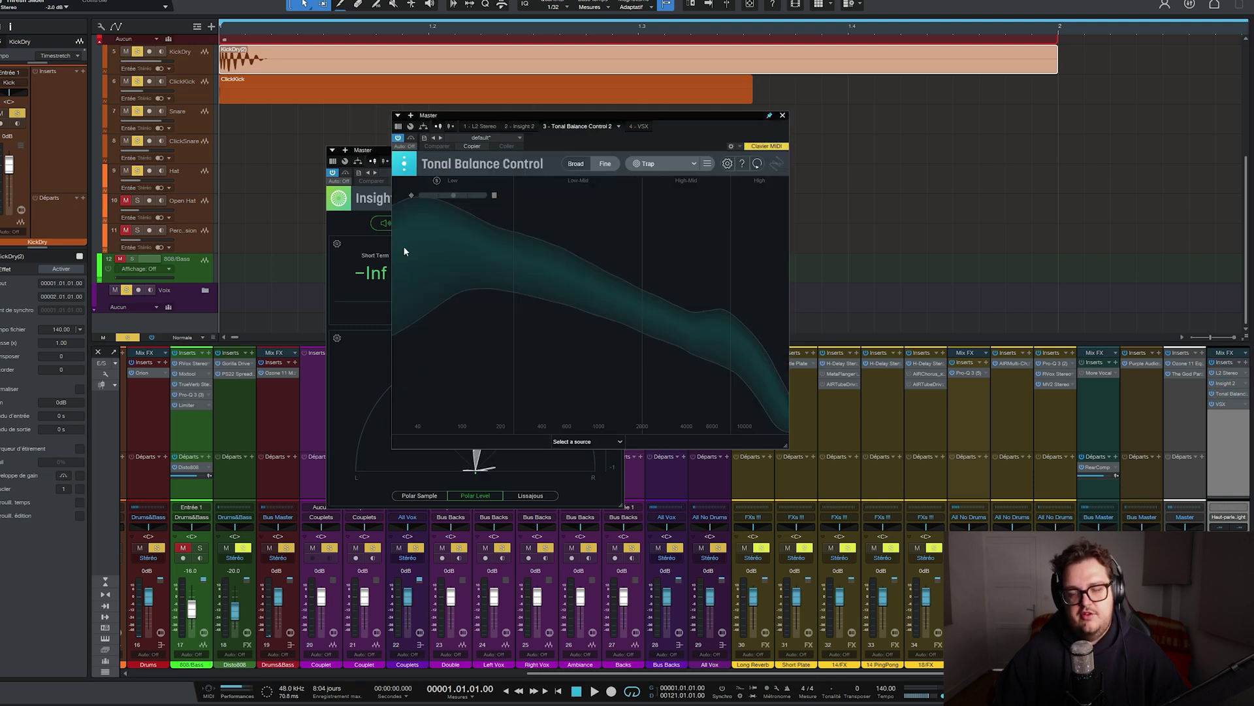
left_click(1225, 394)
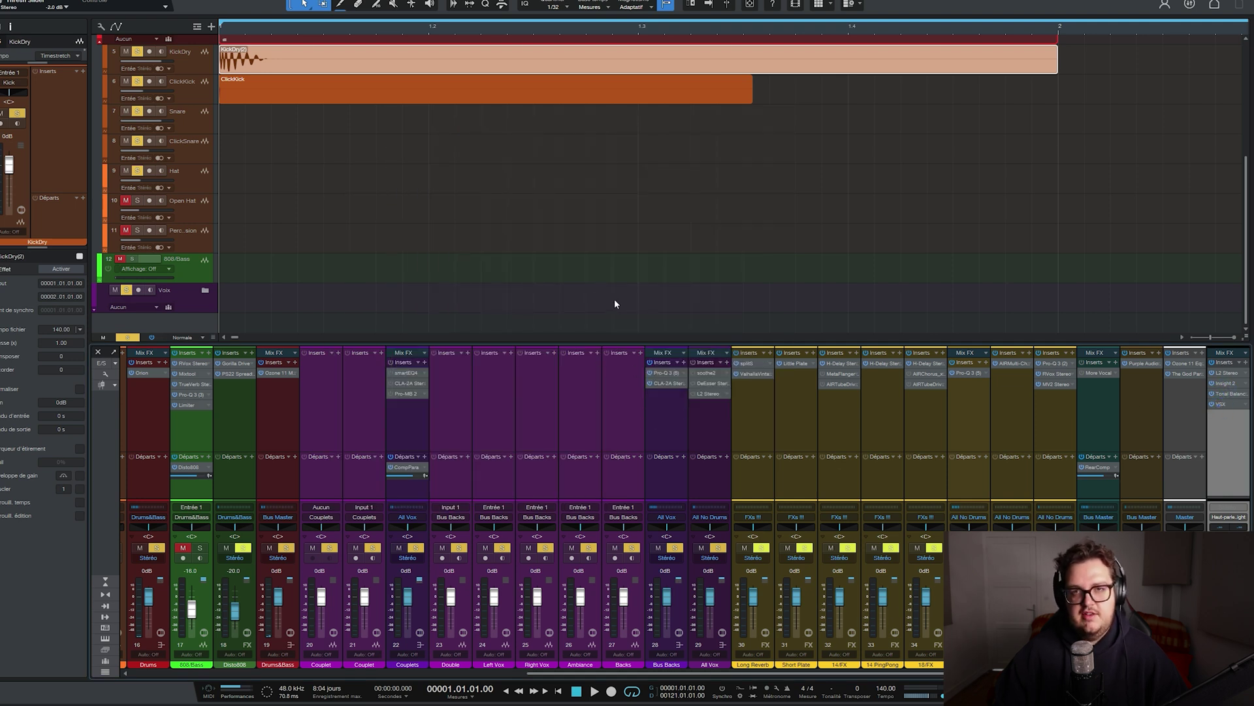
Step: Preview the favourite rooms 1 to 5 in the Master's VSX, recall room 1 Archon Studio, and close the plug-in window
left_click(285, 386)
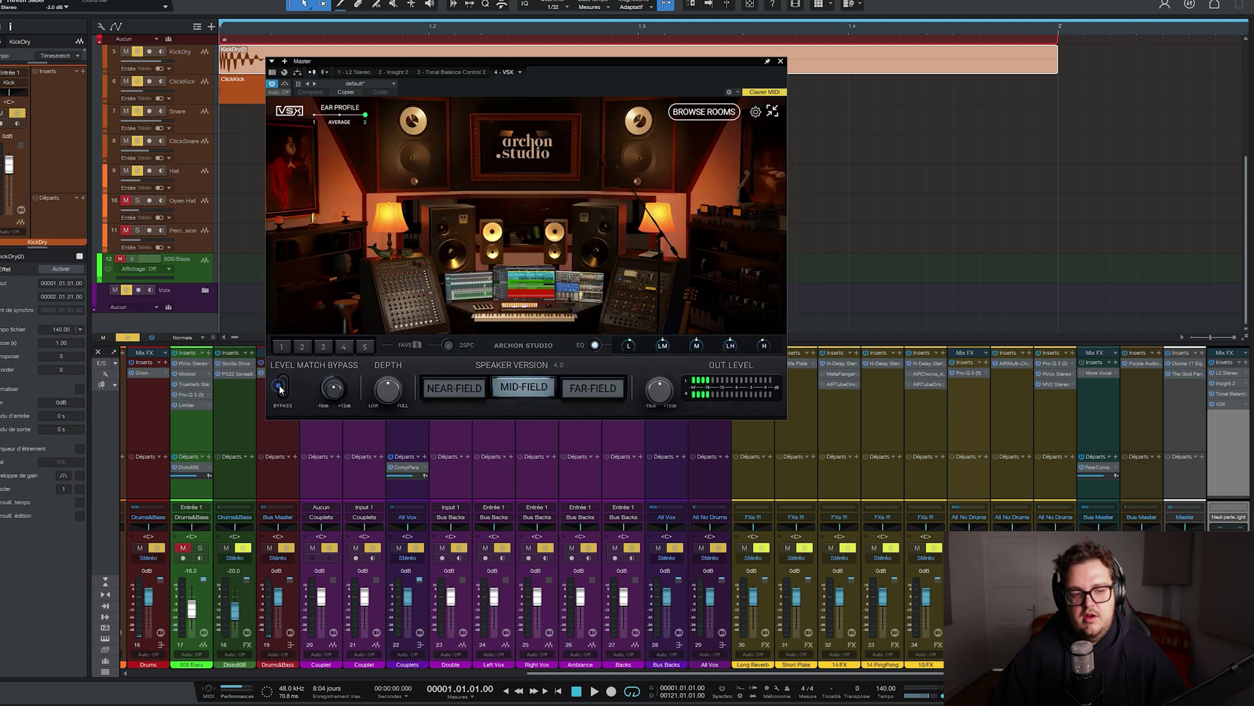
left_click(344, 346)
left_click(363, 346)
left_click(303, 347)
left_click(282, 346)
left_click(323, 346)
left_click(303, 346)
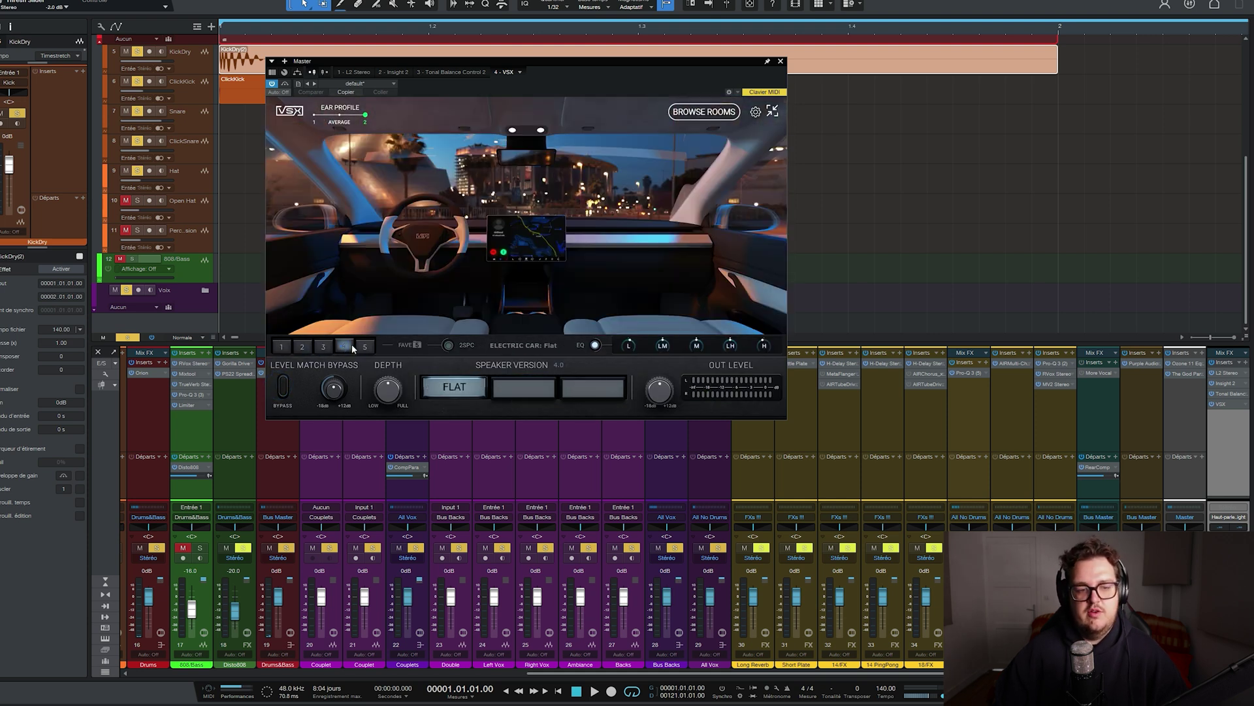
left_click(345, 347)
left_click(282, 346)
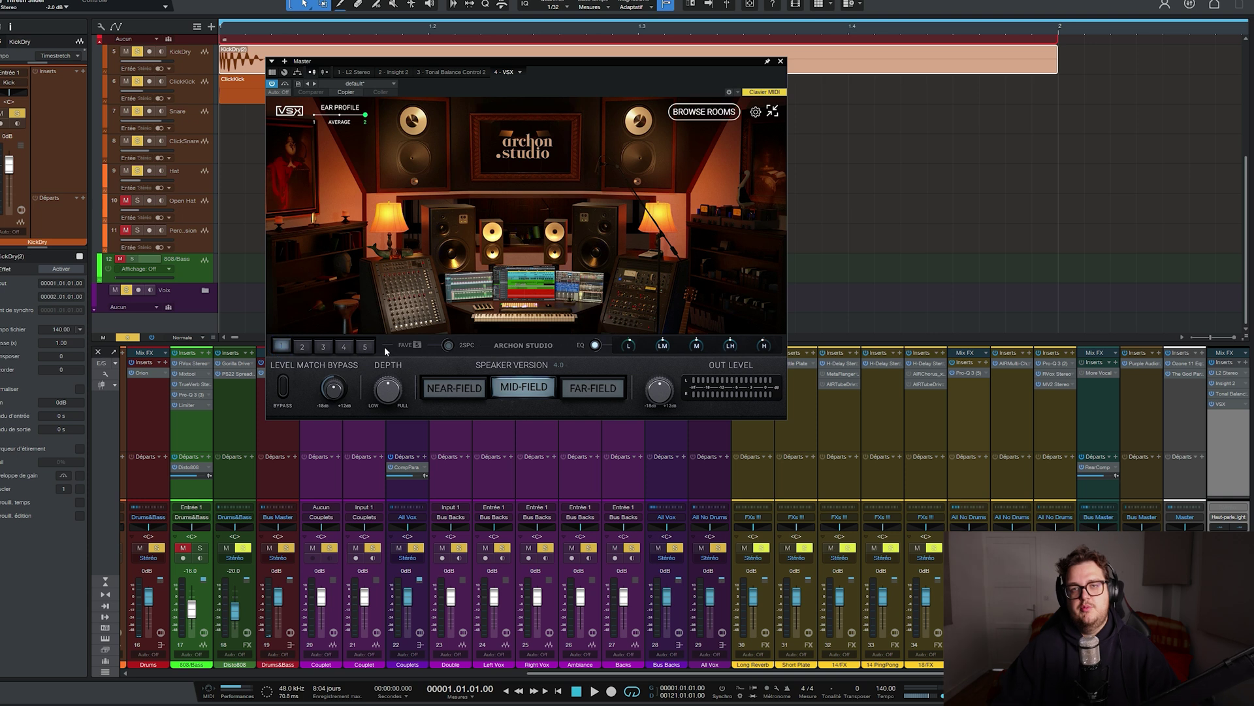
left_click(780, 61)
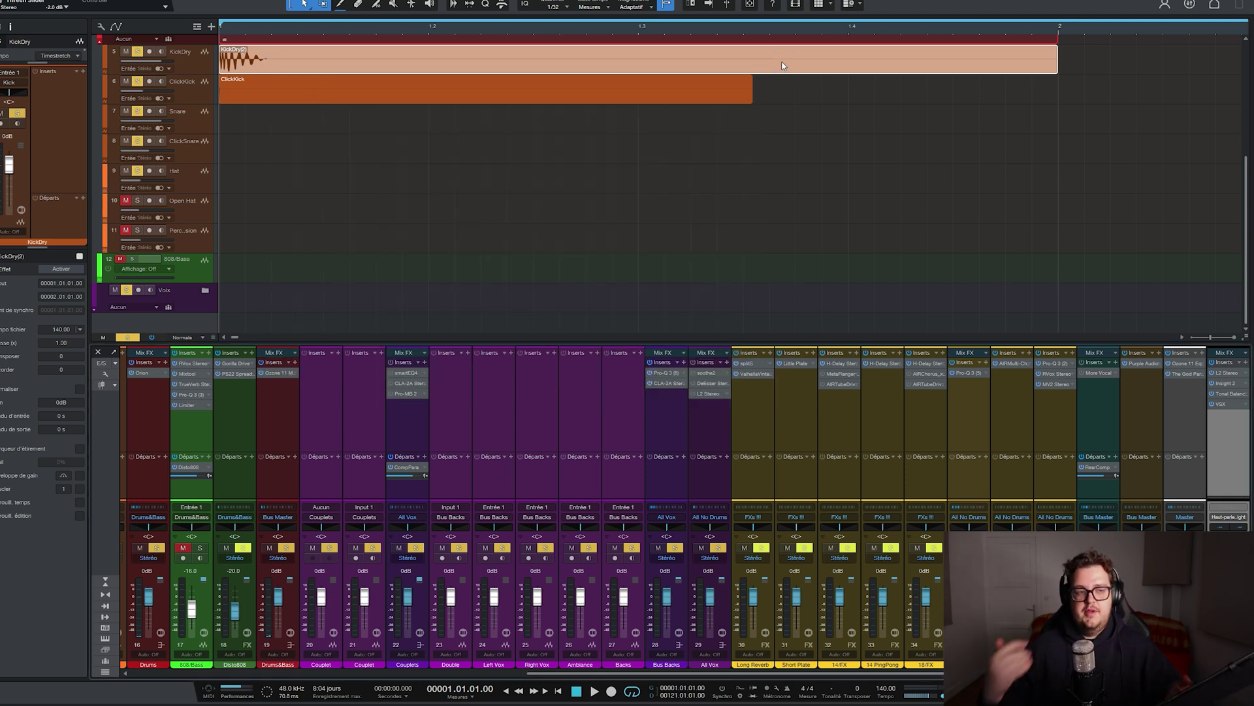
Step: Hide the track inspector, and bring the wider arrangement and the console's first channels into view
left_click(9, 26)
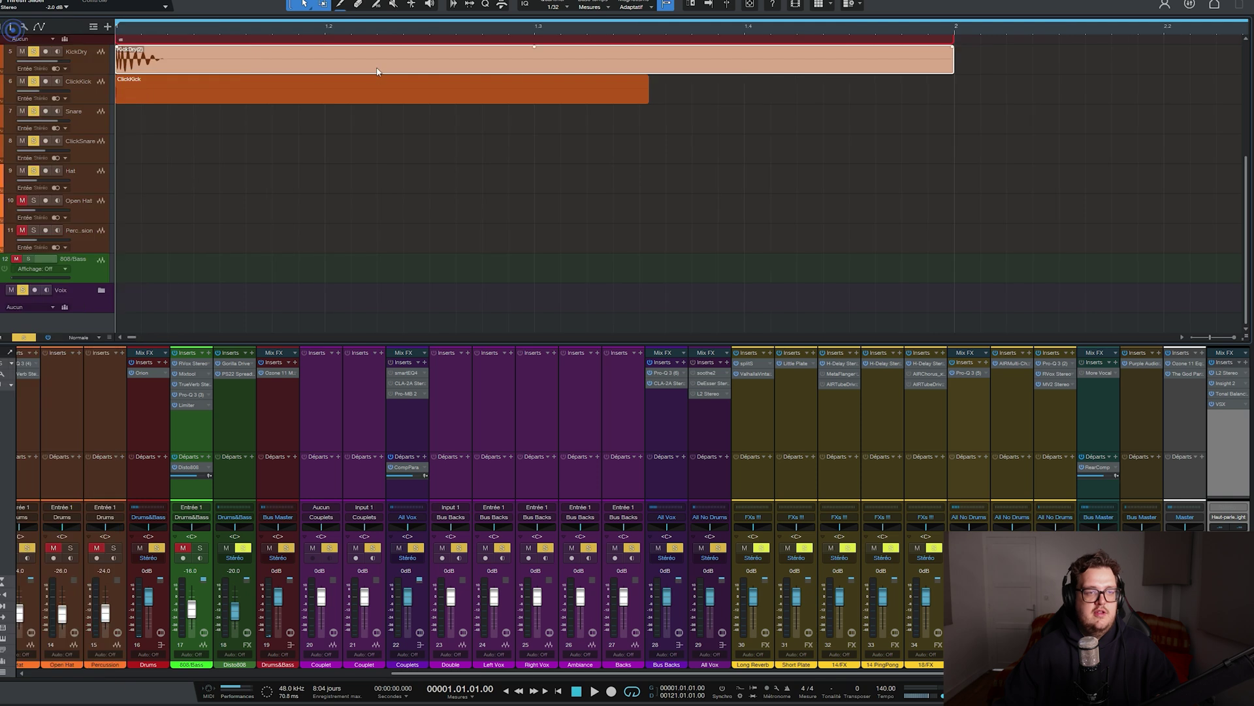
scroll(398, 26, "down", 6)
scroll(428, 247, "up", 4)
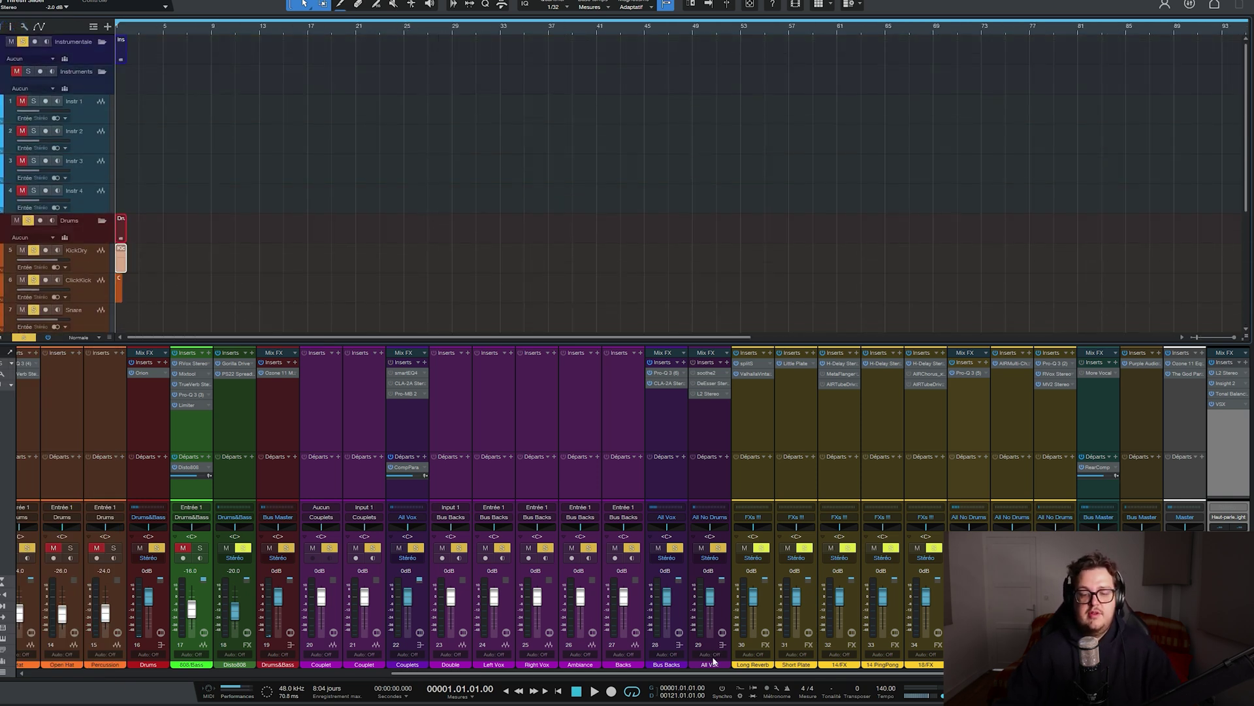
left_click_drag(712, 673, 325, 648)
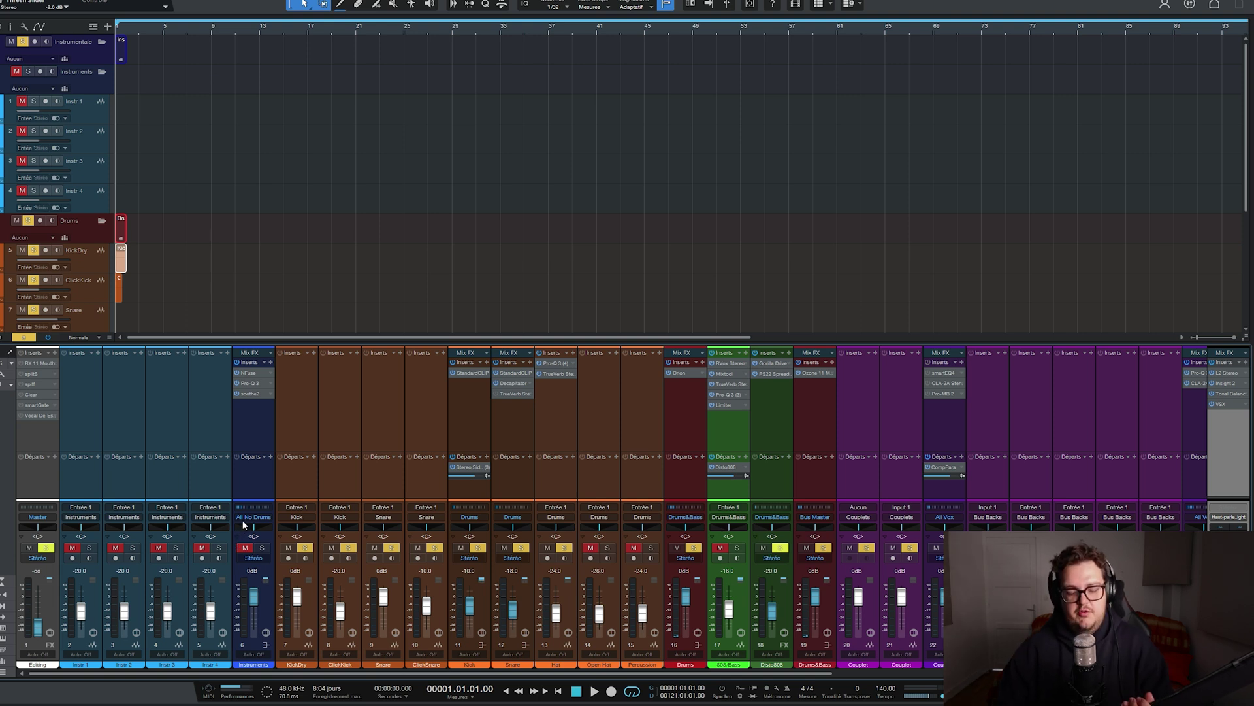
Step: Select the Editing channel, and check its splitS, spiff, Clear, smartGate and Vocal De-Esser inserts
left_click(37, 445)
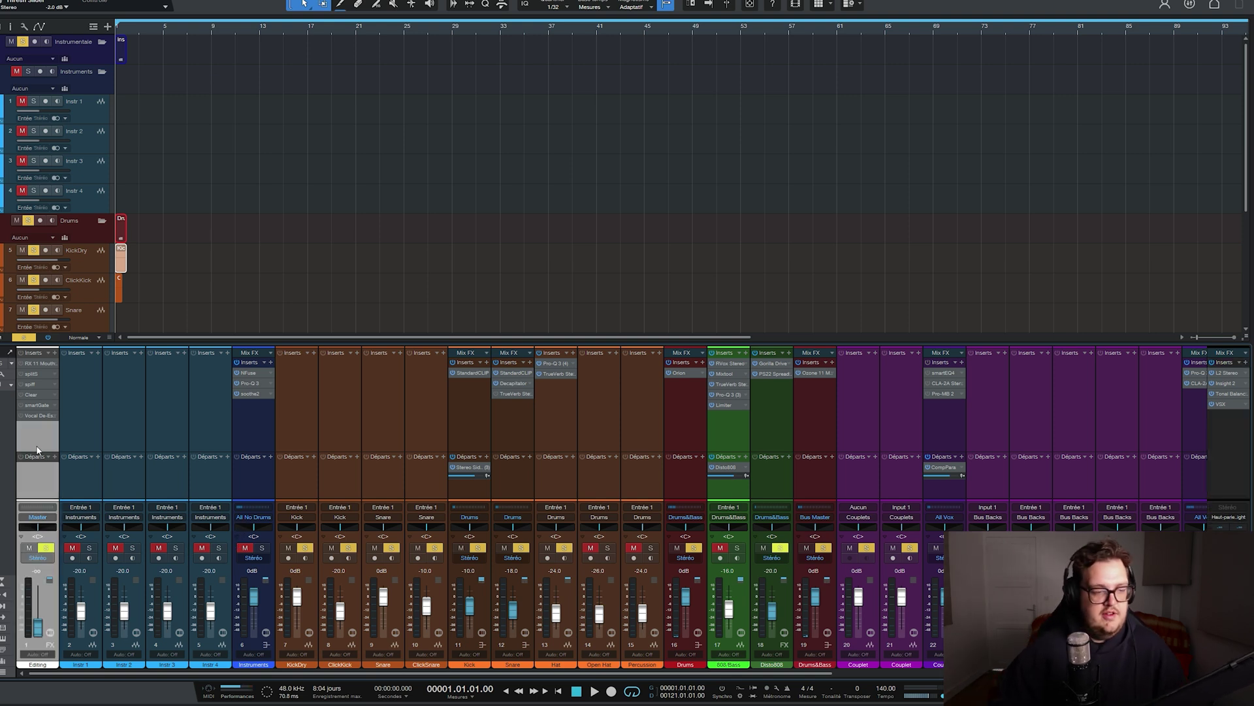
left_click(33, 373)
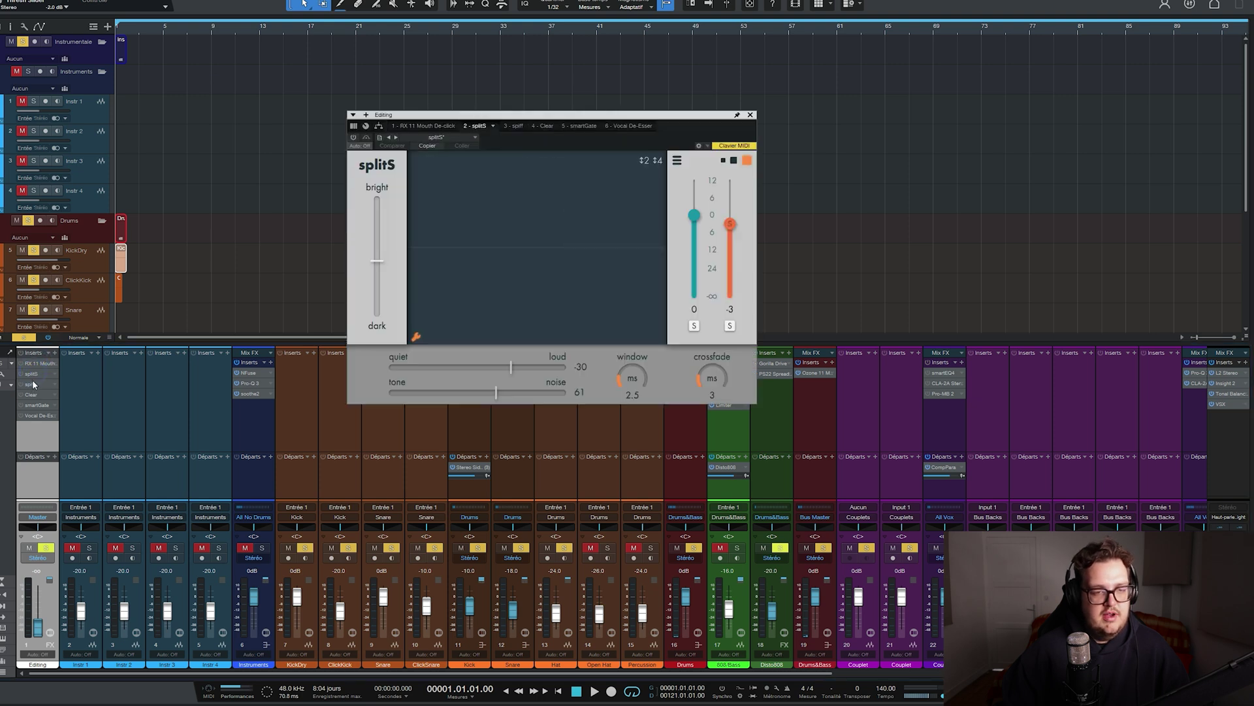
left_click(34, 384)
left_click(34, 394)
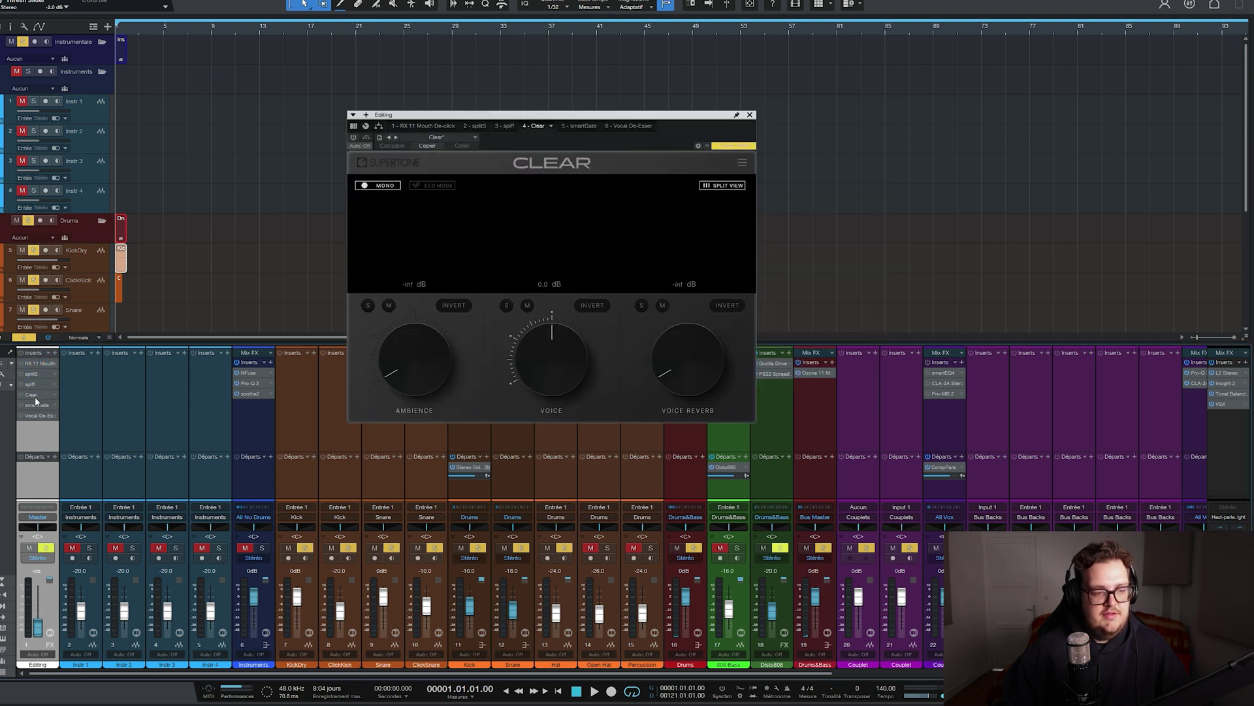
left_click(36, 405)
left_click(40, 415)
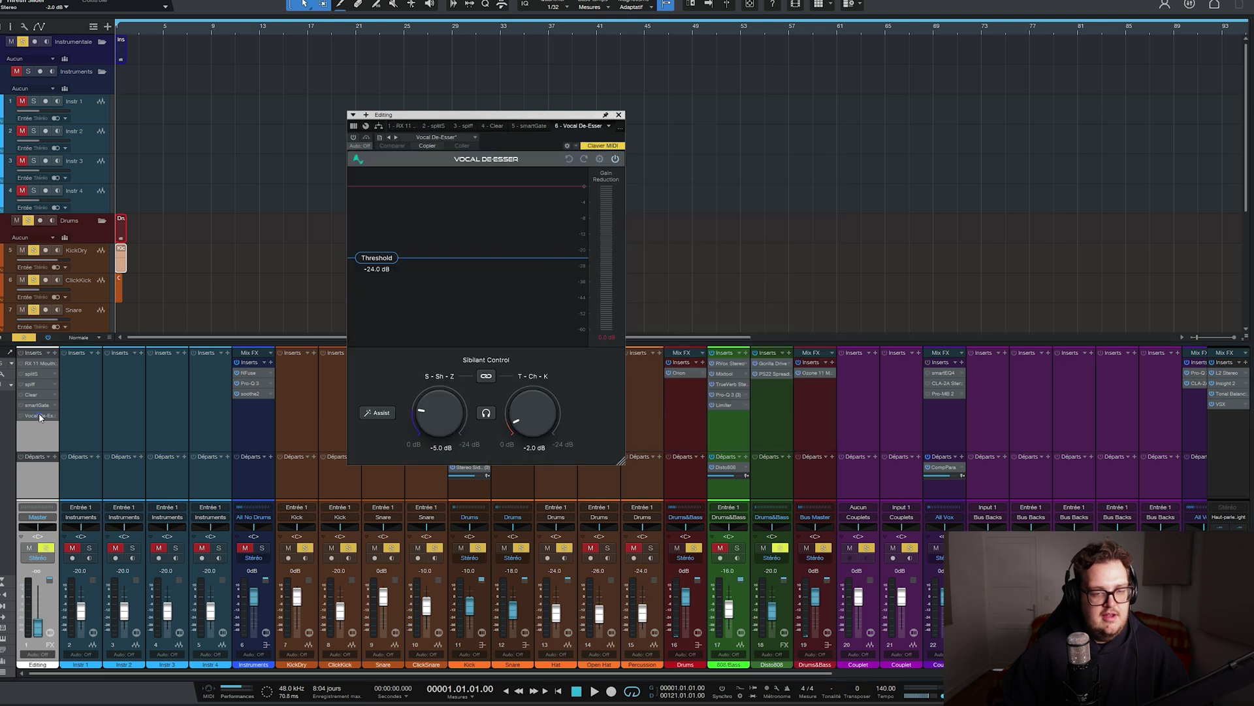
left_click(40, 416)
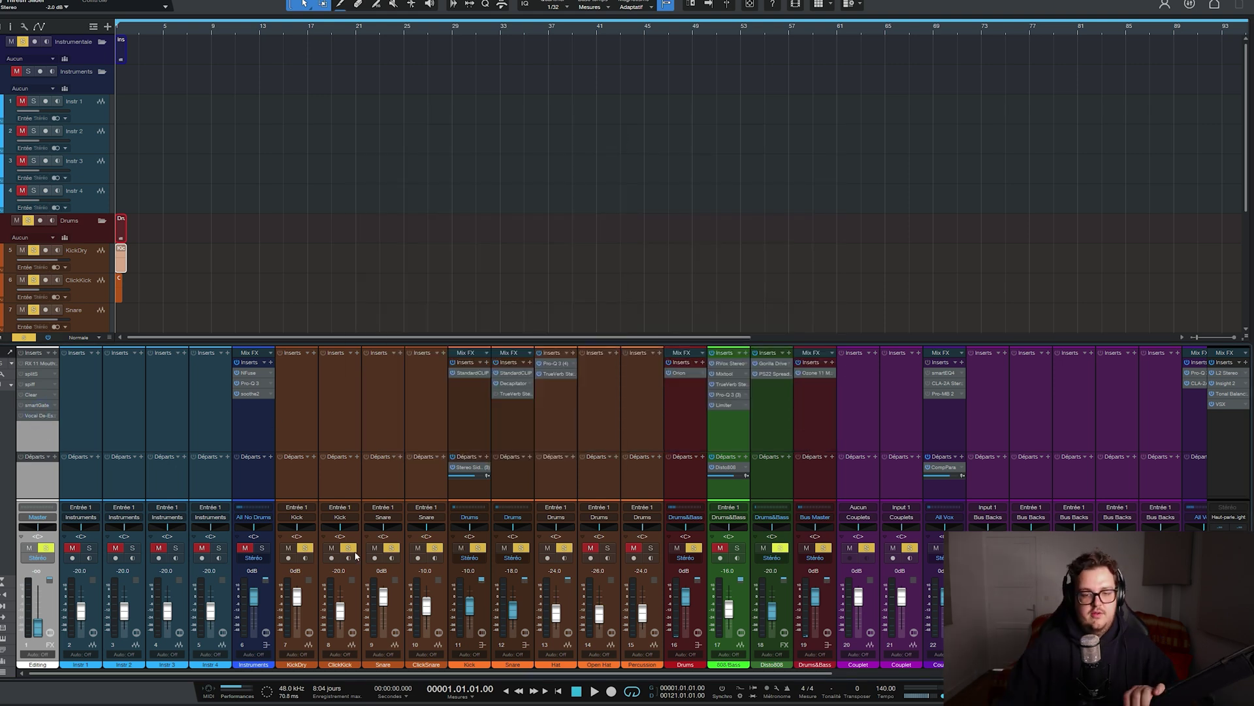
Step: Recap the routing of the Instruments and Drums buses and of the ClickKick and ClickSnare channels
left_click(261, 425)
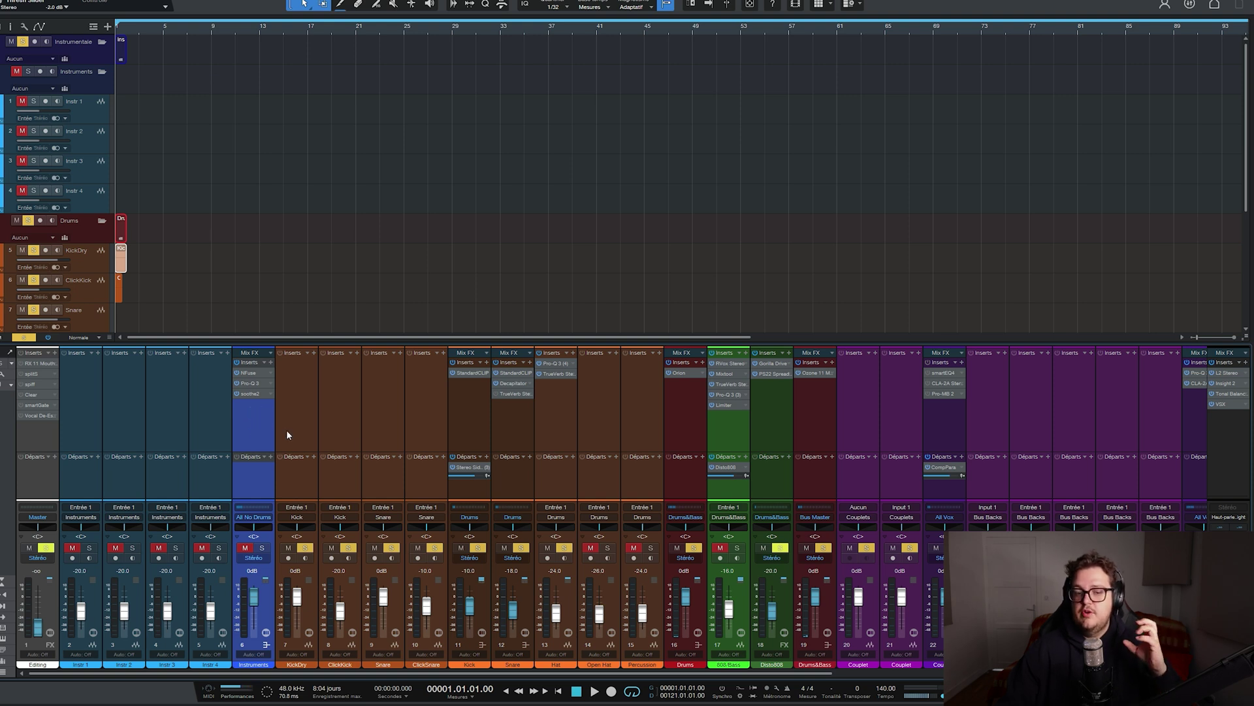
left_click(679, 417)
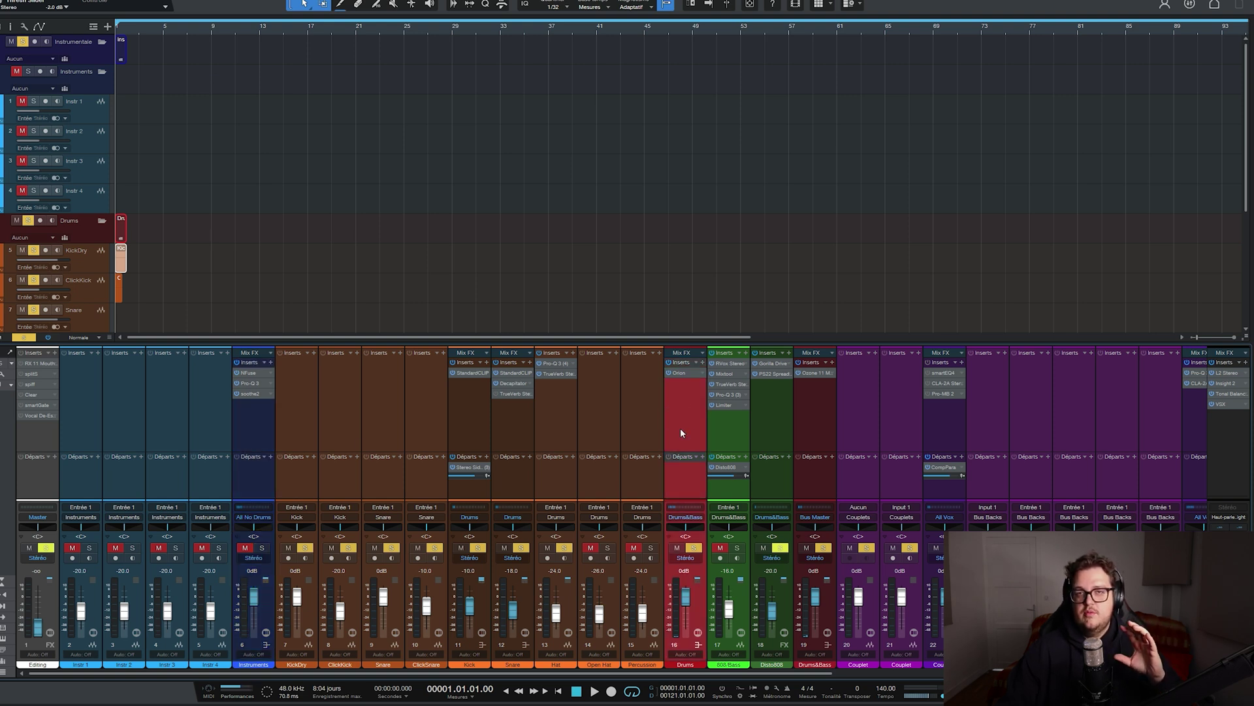
left_click(333, 411)
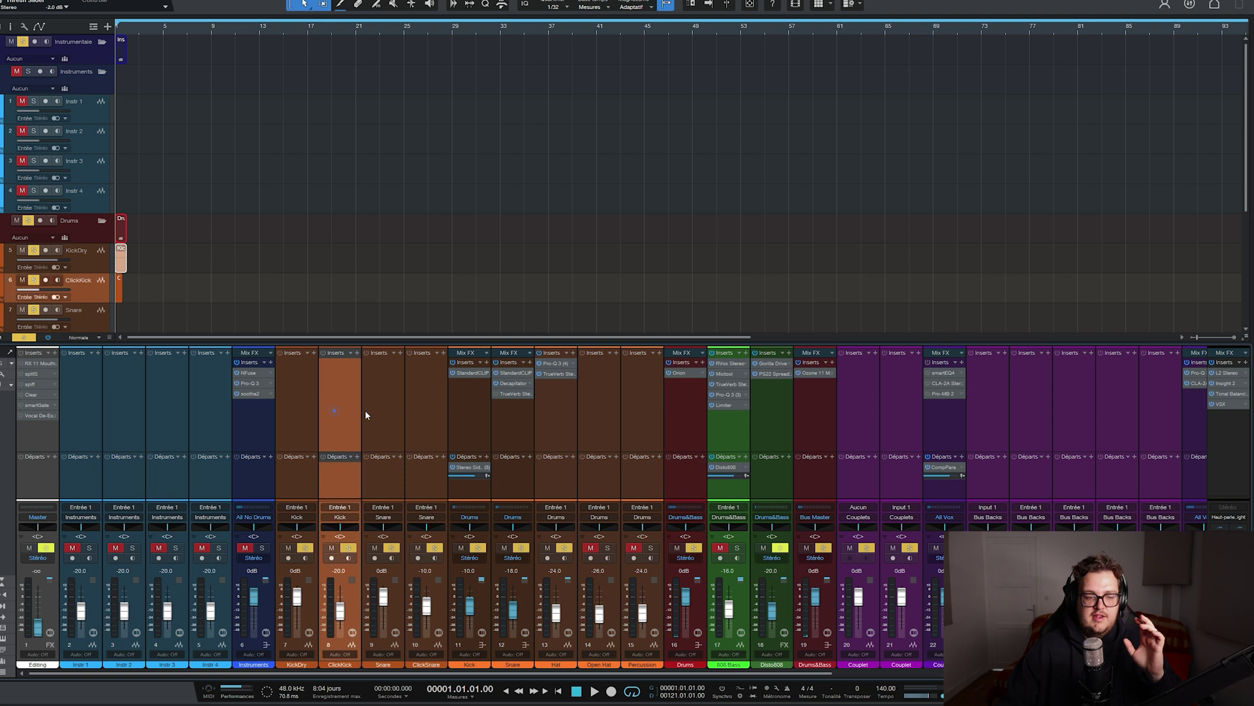
left_click(420, 415)
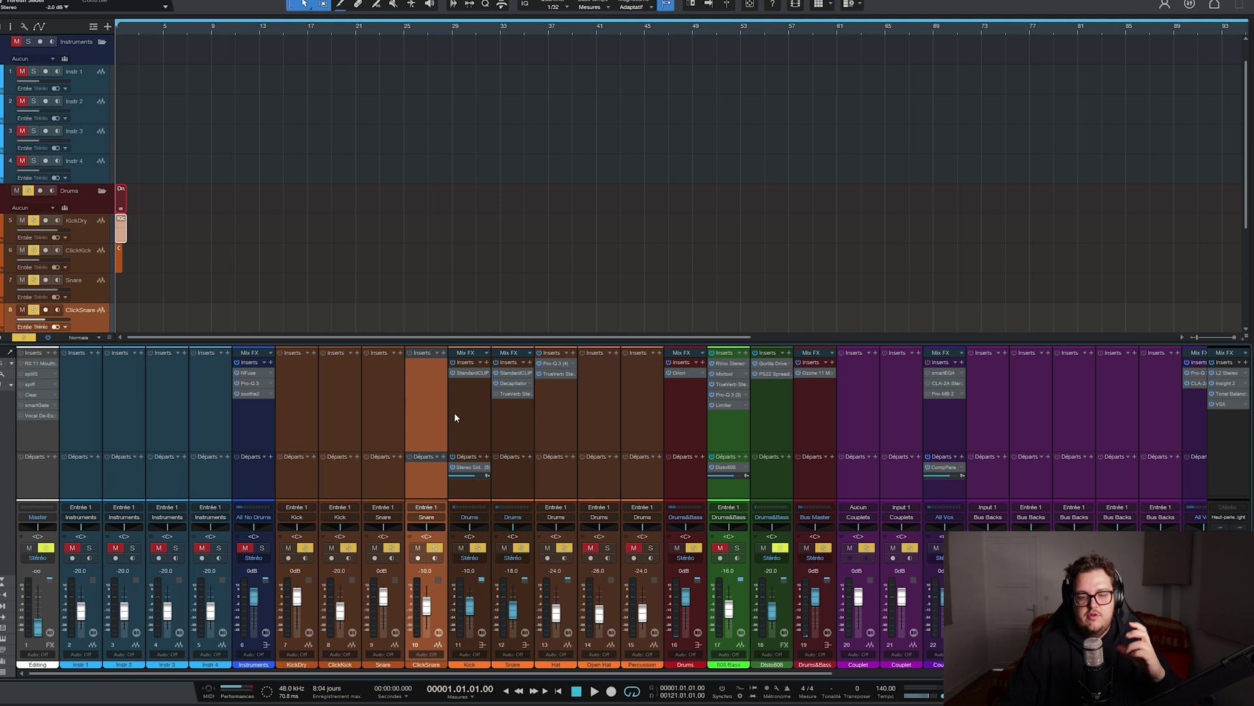
Step: Recap the signal flow from 808/Bass and Disto808 through the Drums&Bass bus, and review the All Vox bus
left_click(723, 430)
left_click(770, 432)
left_click(757, 433)
left_click(814, 418)
left_click_drag(531, 671, 785, 664)
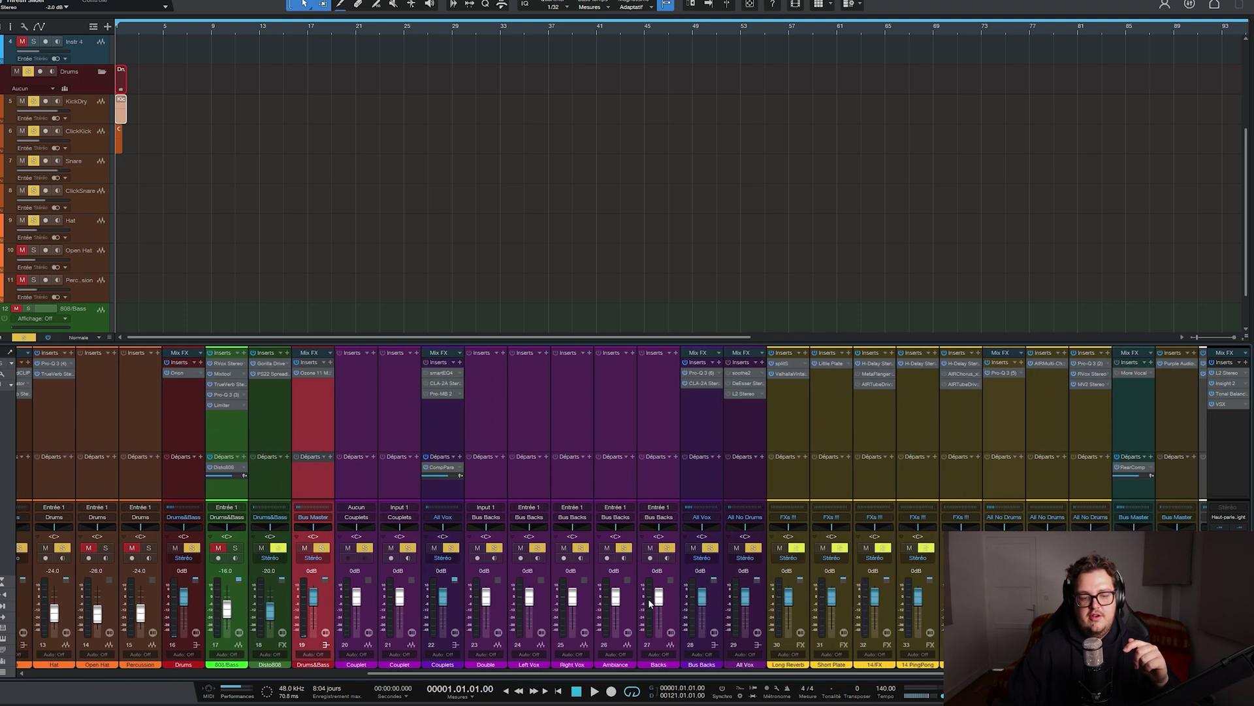
left_click(745, 432)
left_click_drag(745, 673, 771, 673)
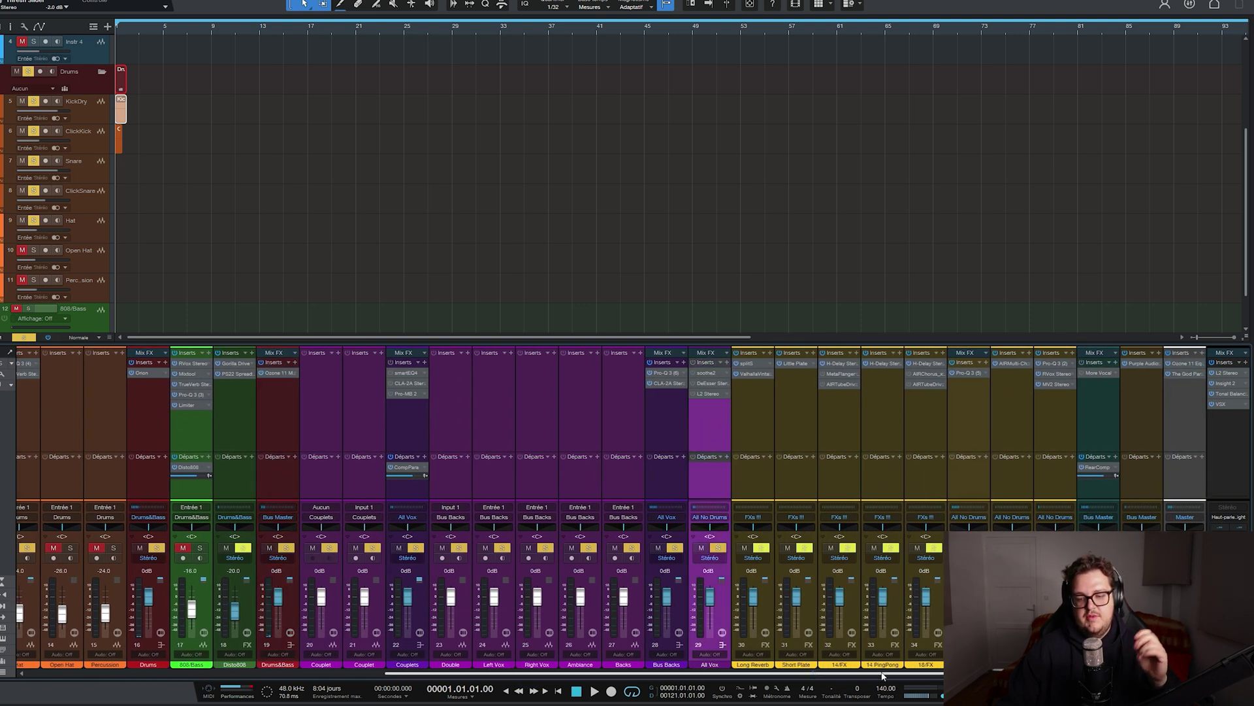